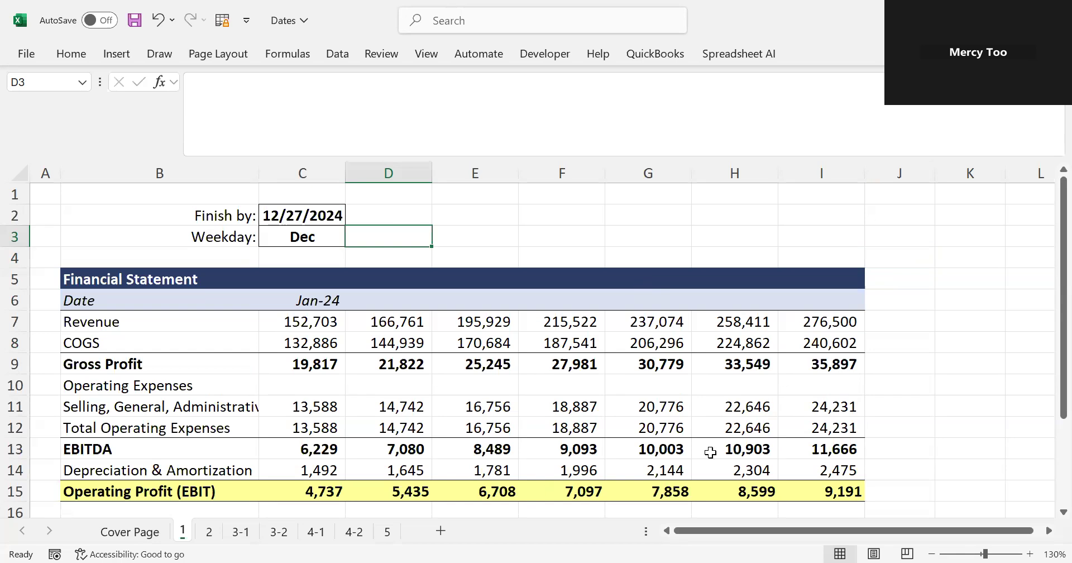
Start a list of date functions beside the financial statement, entering EDATE in K3 and TODAY in K4
click(954, 229)
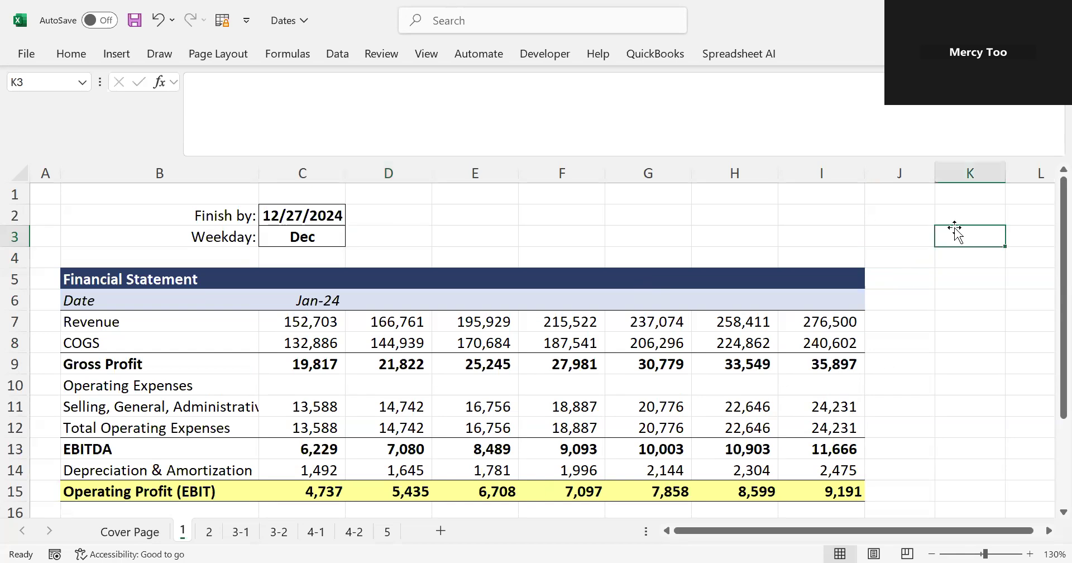
text(EDATE)
key(Return)
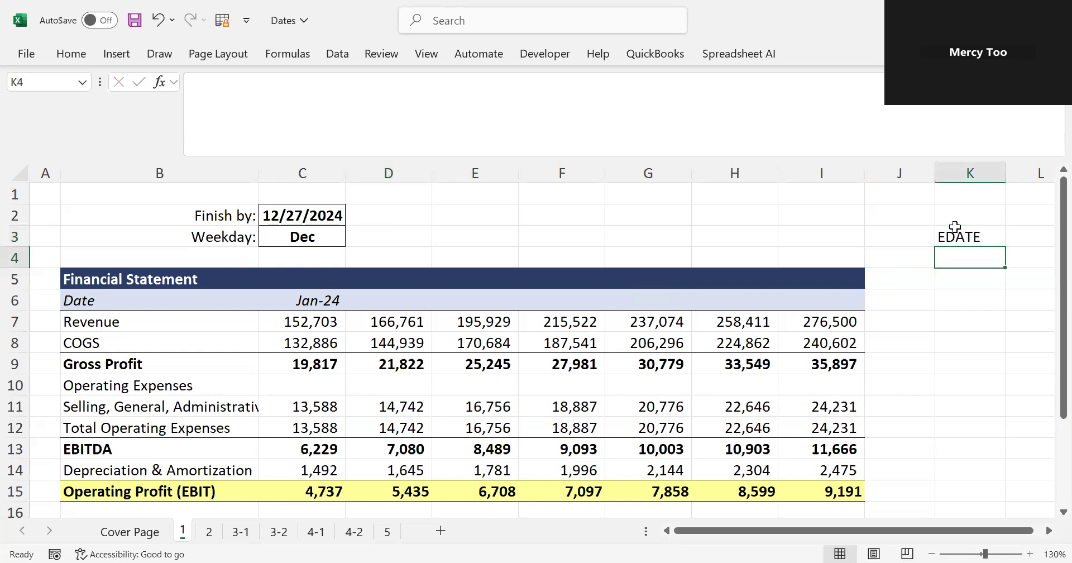
text(TD)
key(BackSpace)
text(ODAY)
key(Return)
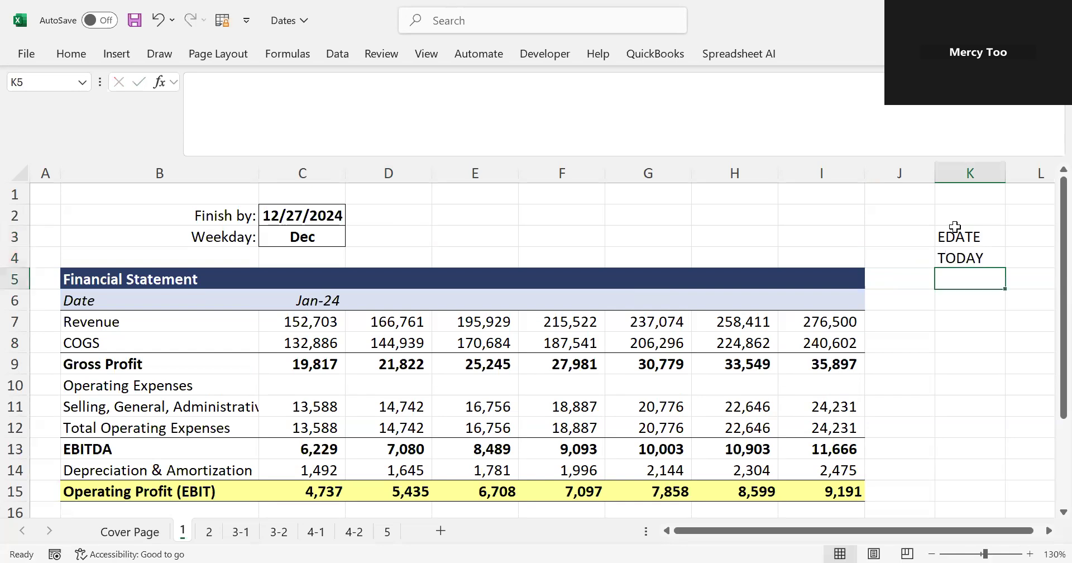
Add WEEKNUM in K5 and NETWORKDAYS in K6 to the date function list
text(WEEK)
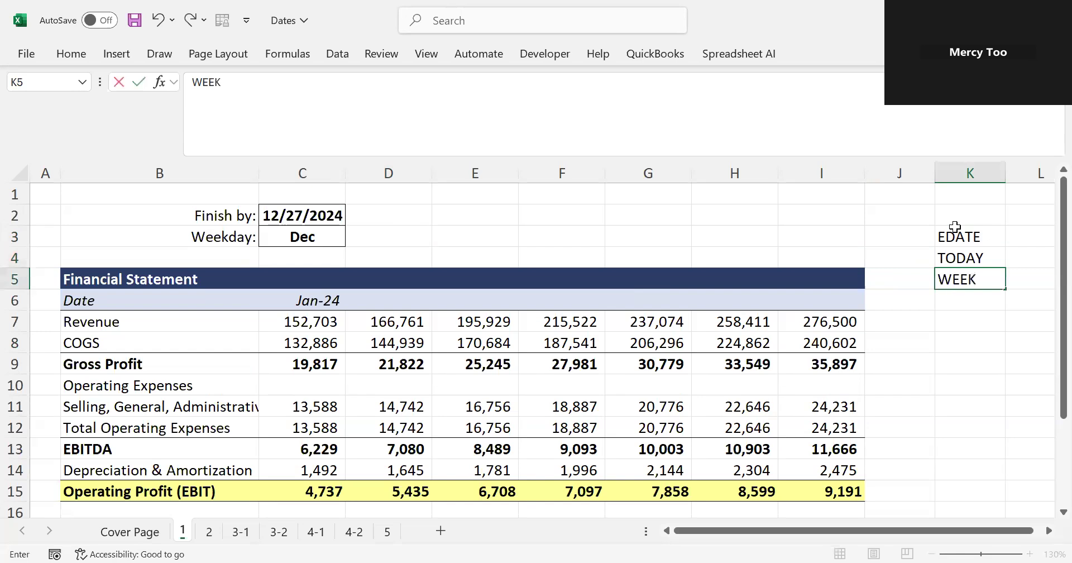
text(NUM)
key(Return)
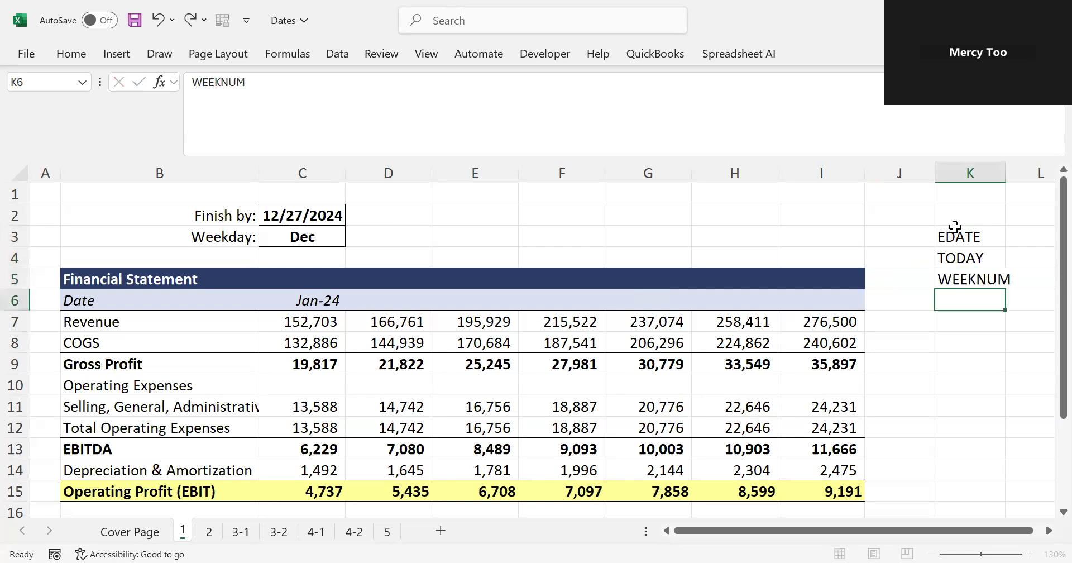
text(NE)
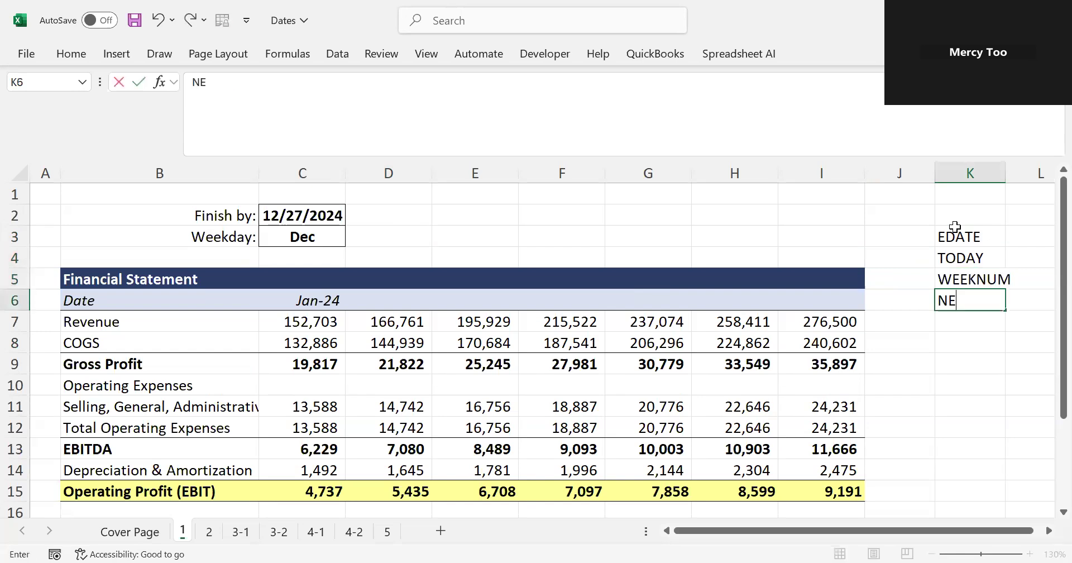
text(TWORK)
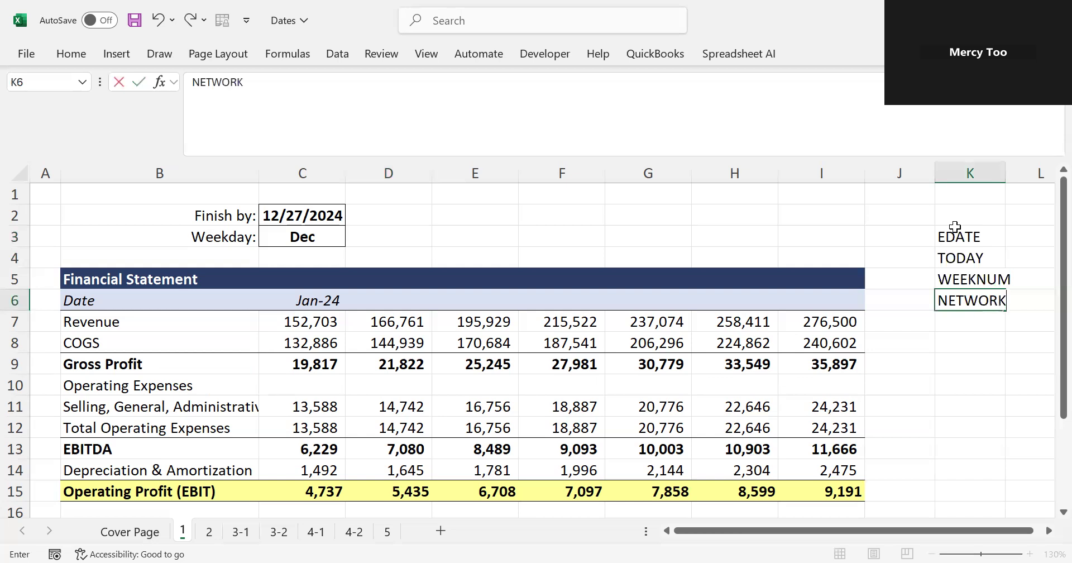
text(DAYS)
key(Return)
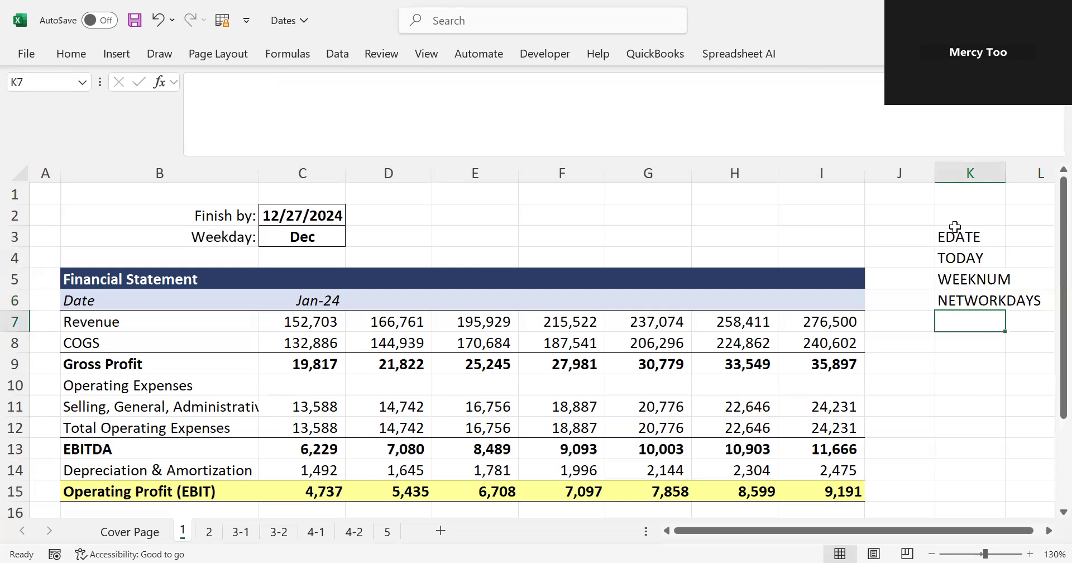
Add YEARFRACH in K7 as the last entry of the date function list
text(YEARF)
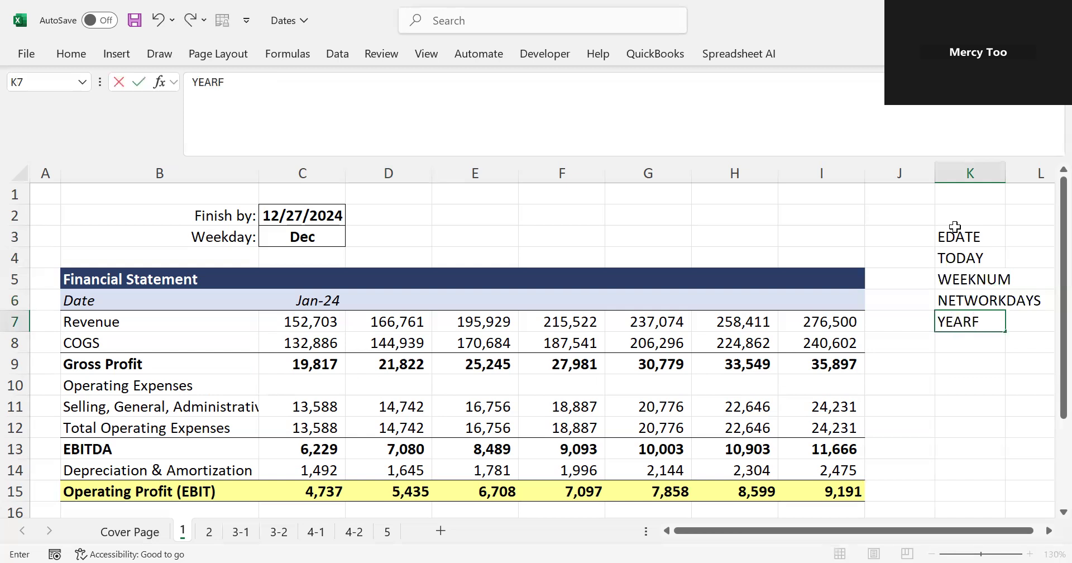
text(RACH)
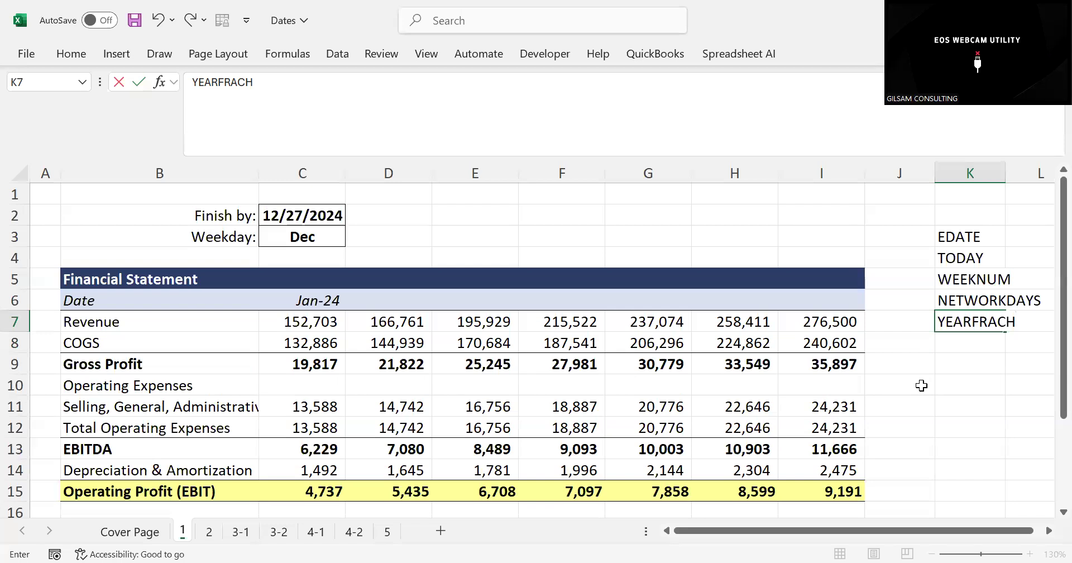
click(945, 409)
Widen column K so the listed function names fit, and select the list K3:K7
key(Right)
key(Right)
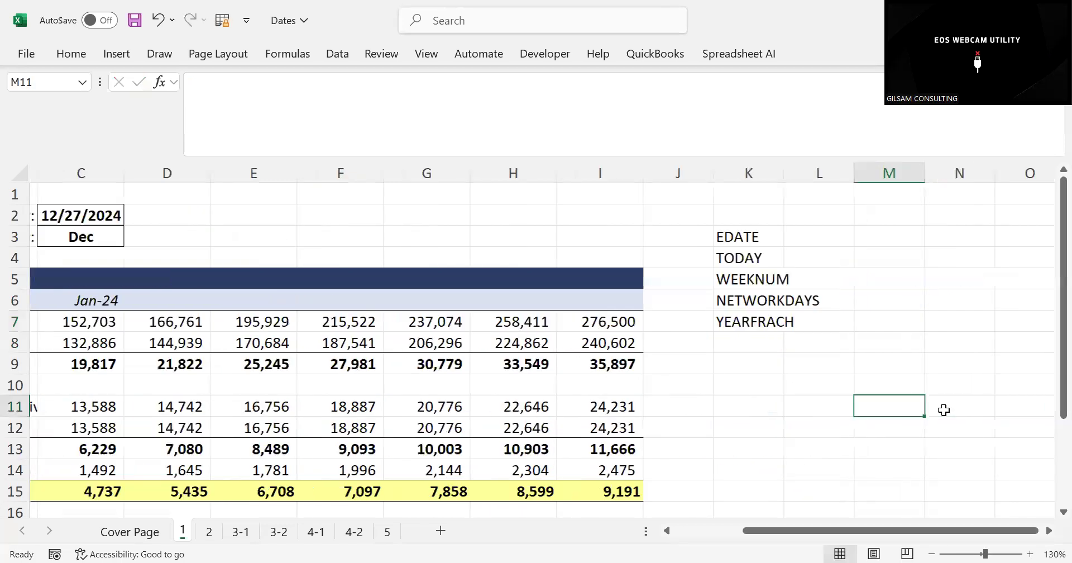
drag(781, 179, 856, 179)
drag(749, 229, 745, 312)
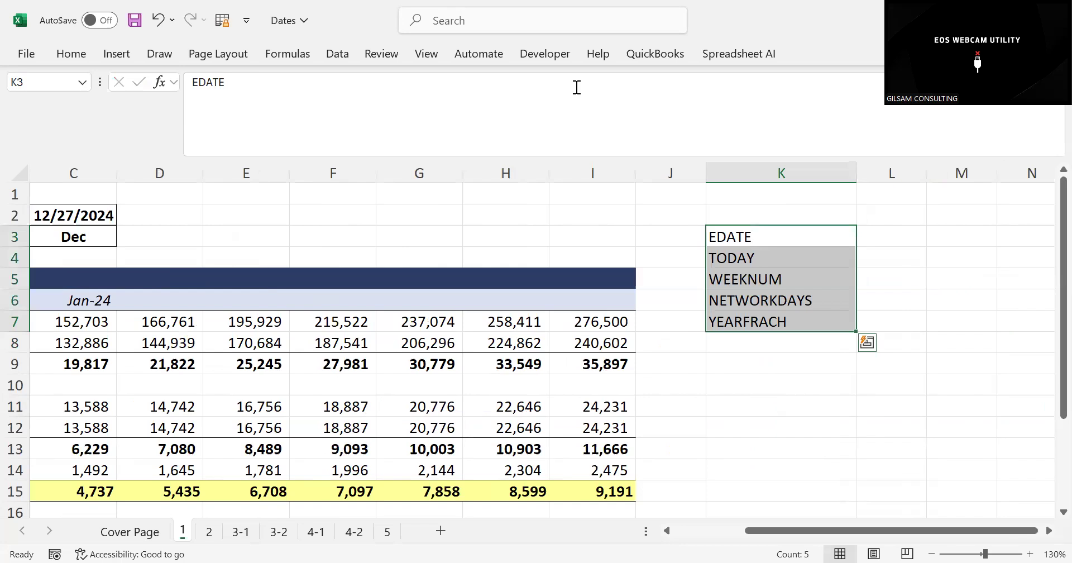
key(Left)
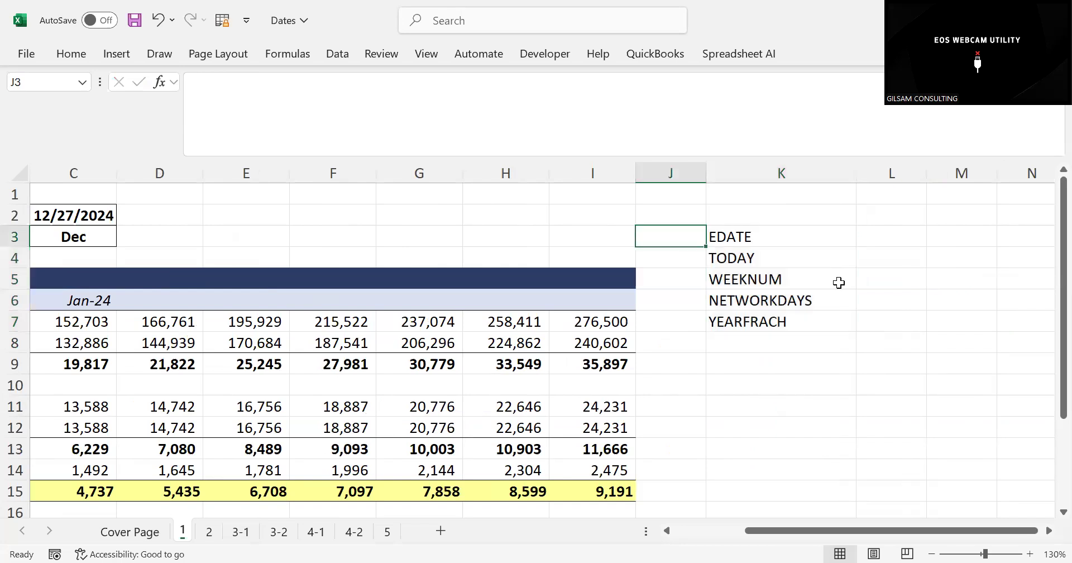
Review the financial statement's row labels in column B, from the title down to Operating Profit (EBIT)
click(763, 235)
key(Left)
key(Left)
key(Left)
key(Left)
key(Left)
key(Left)
key(Left)
key(Left)
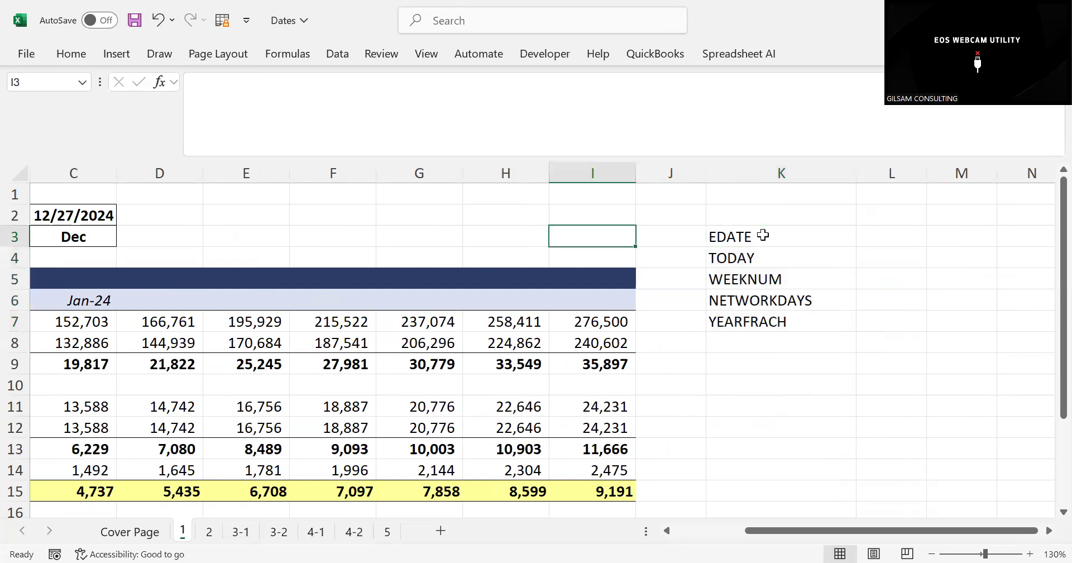
key(Left)
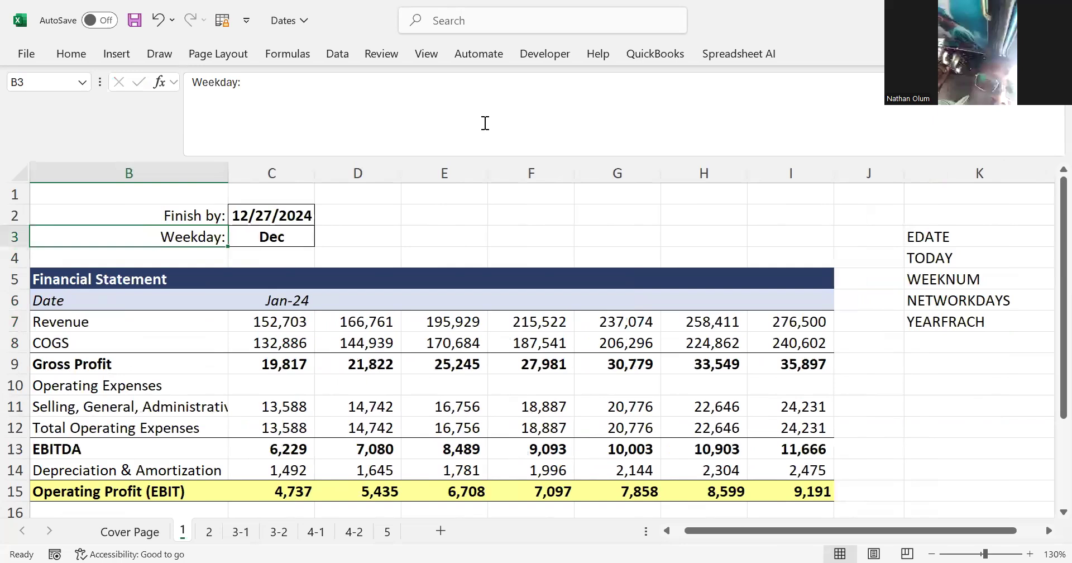
click(236, 327)
key(Left)
key(Left)
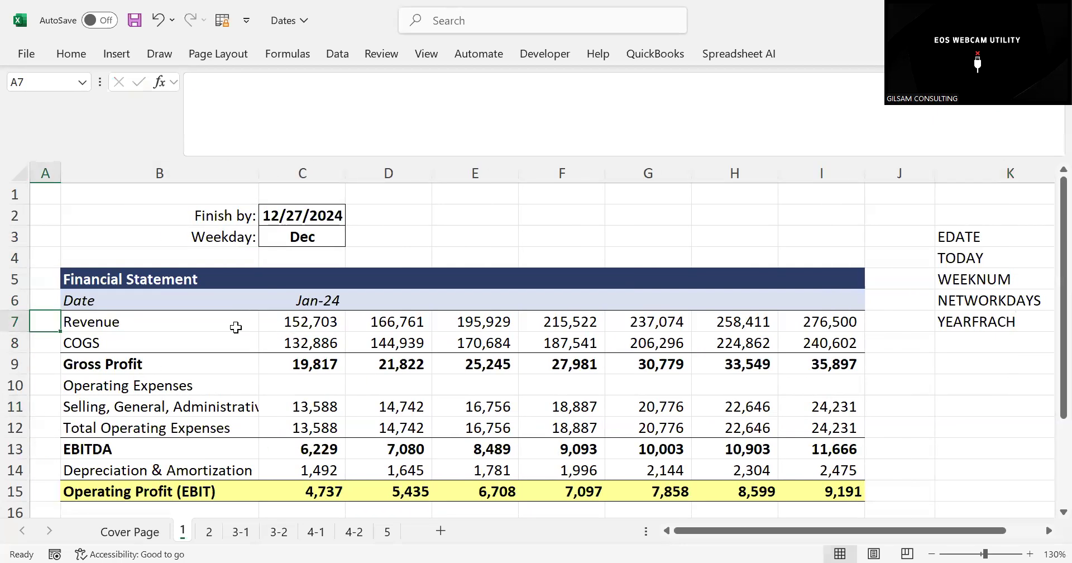
click(119, 277)
key(Down)
key(Down)
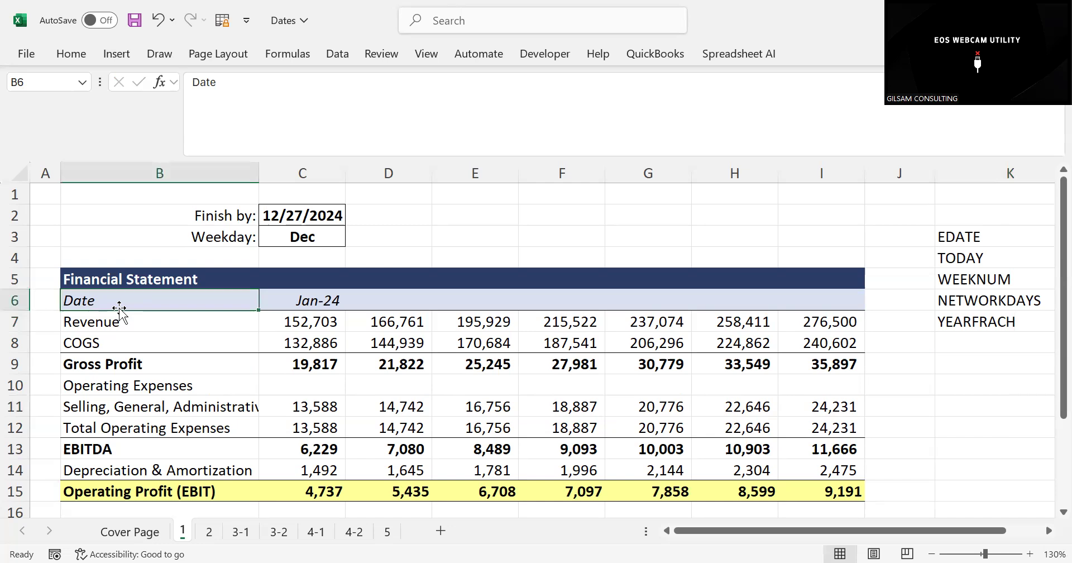
key(Down)
key(Down)
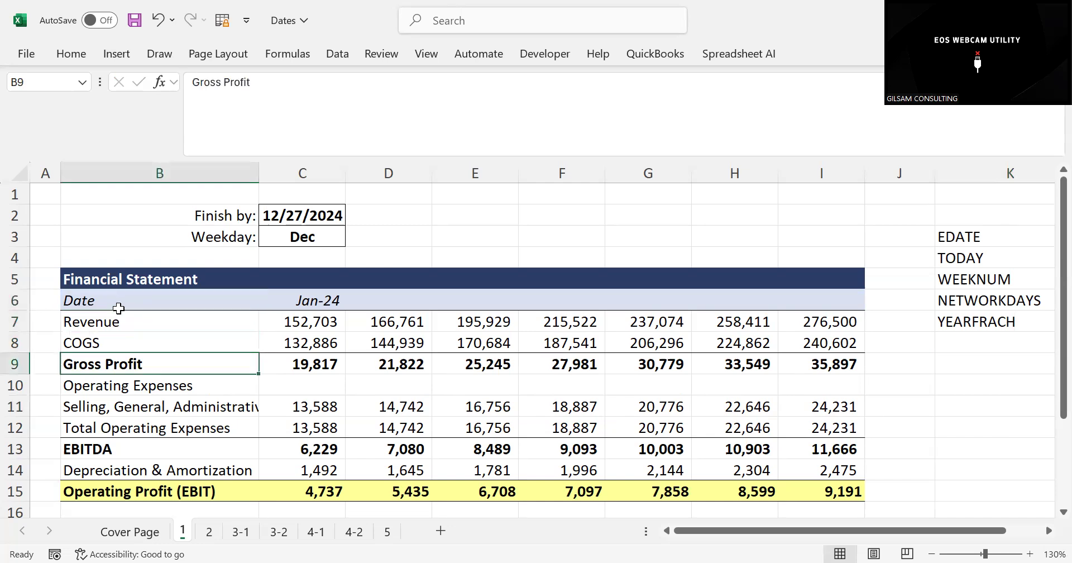
key(Down)
key(Down)
key(Down)
key(Down)
key(Down)
key(Down)
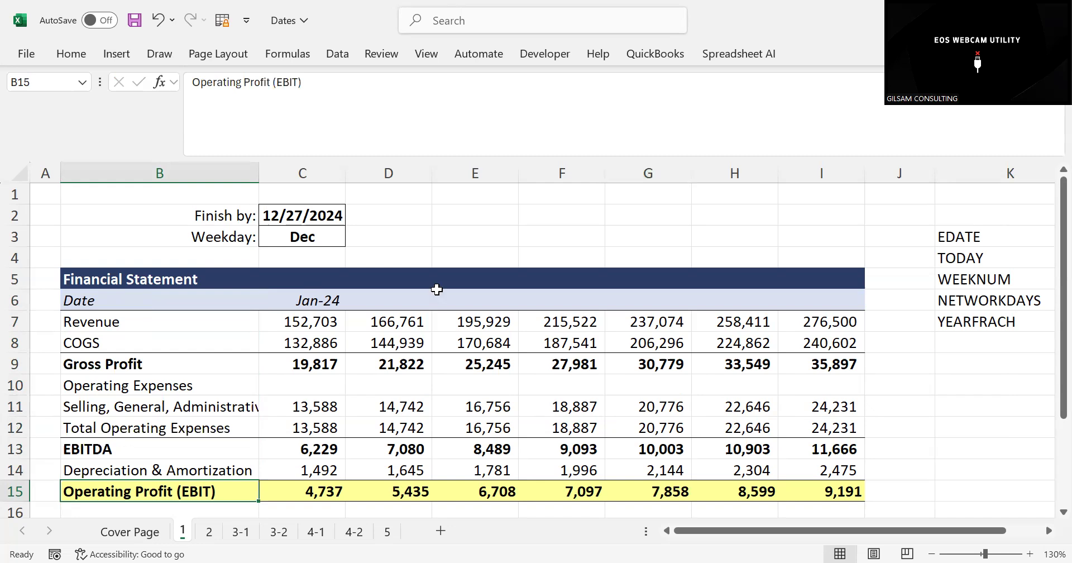
Try entering JAN 25 as a manual date in D6 of the Date row
click(358, 314)
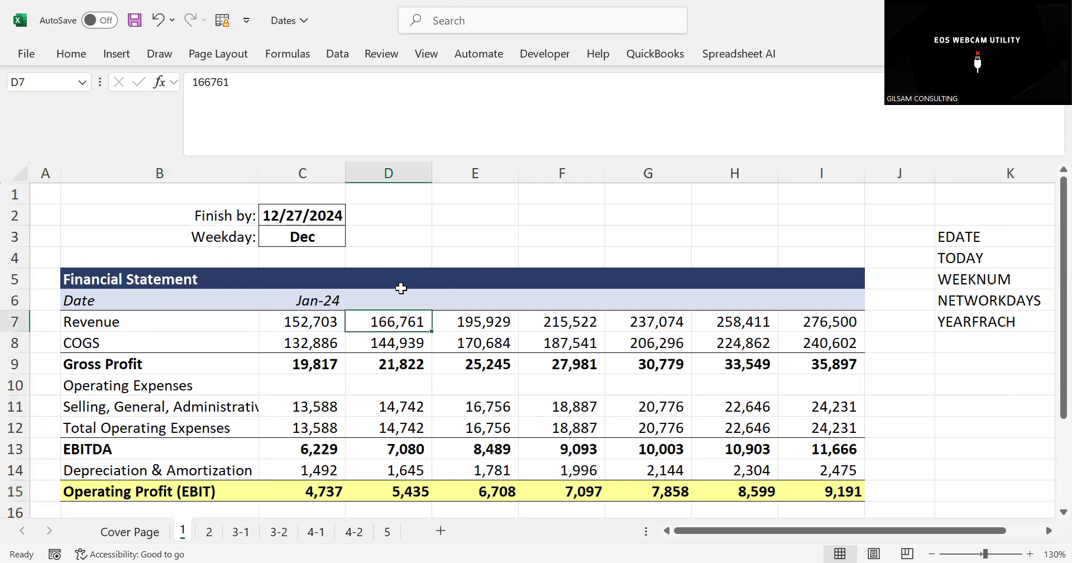
click(383, 287)
click(381, 294)
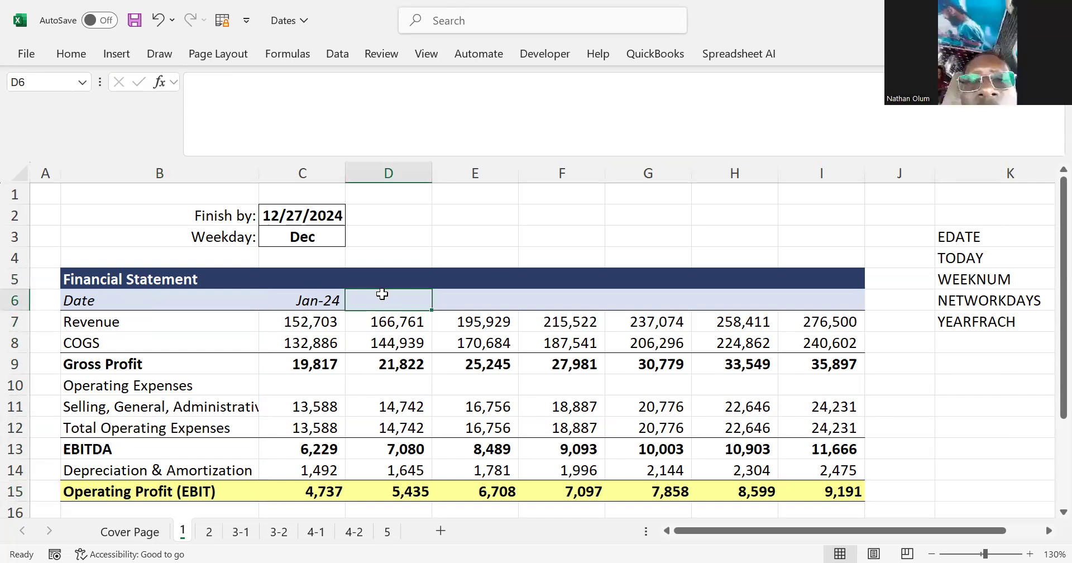
text(H)
key(BackSpace)
text(JAN)
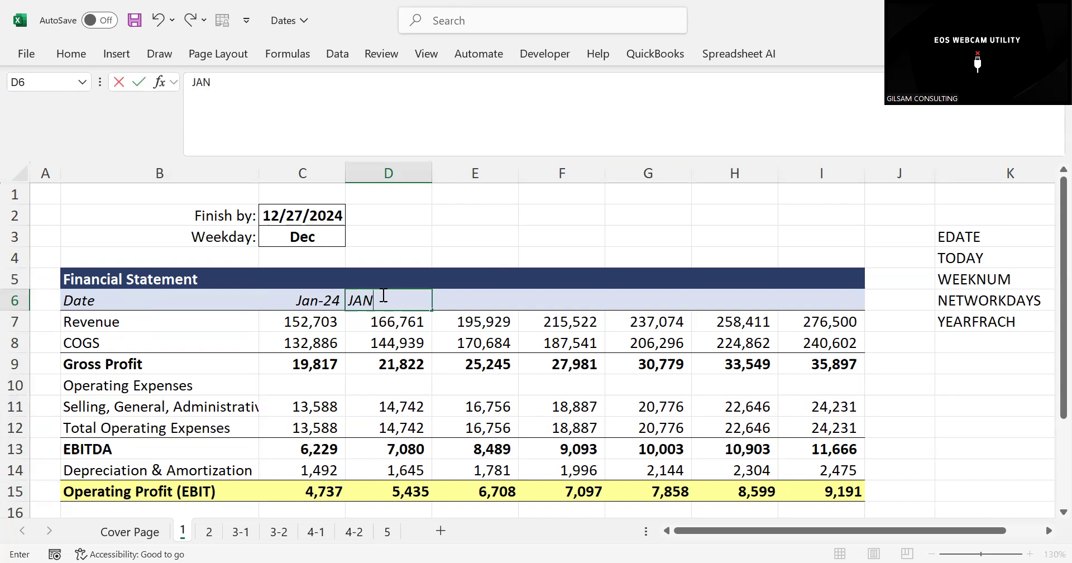
text( 25)
key(Tab)
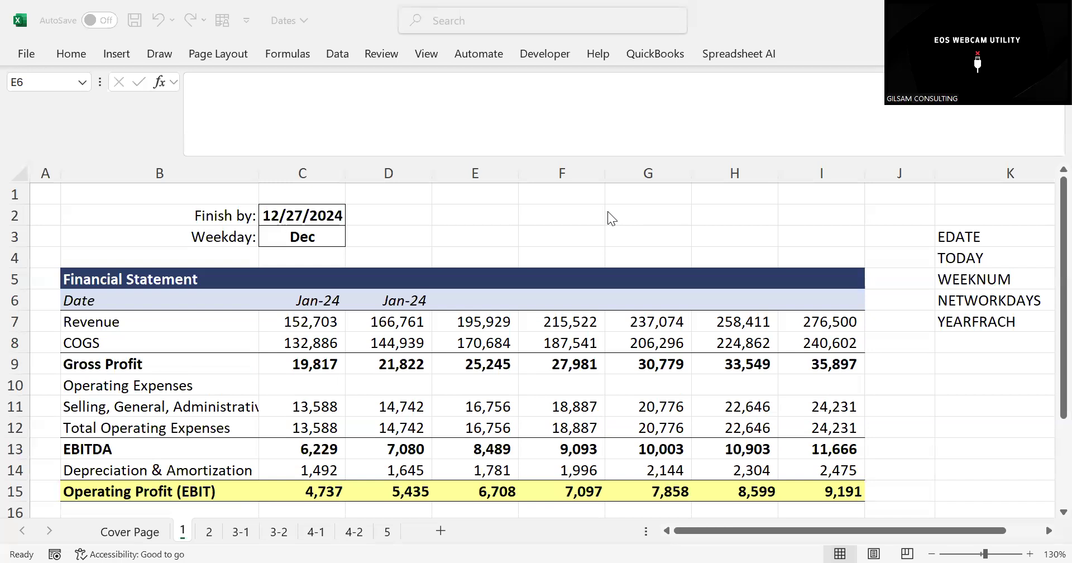
click(385, 279)
drag(397, 302, 807, 300)
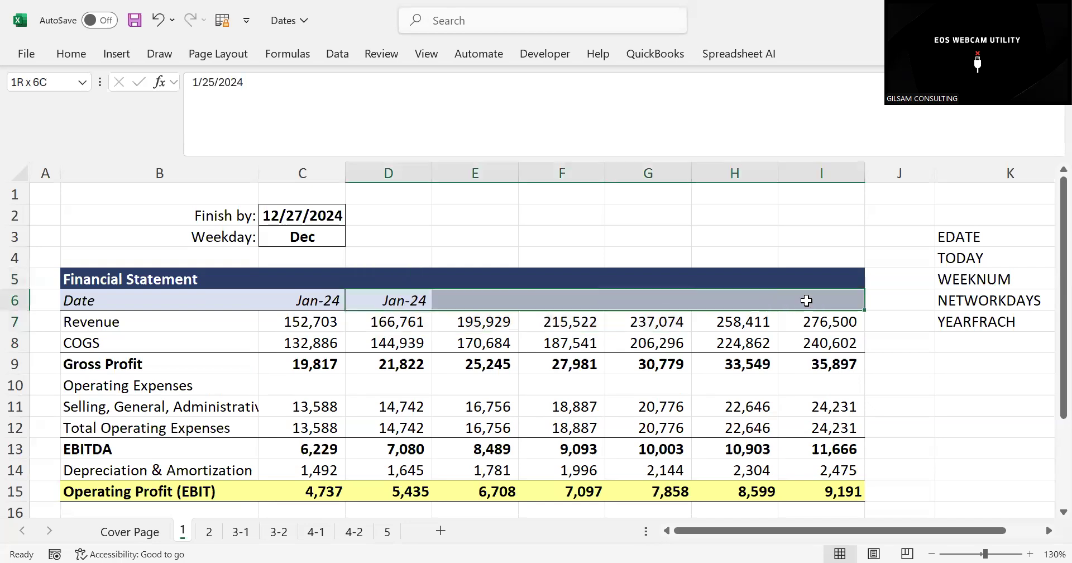
click(398, 299)
click(454, 308)
click(532, 319)
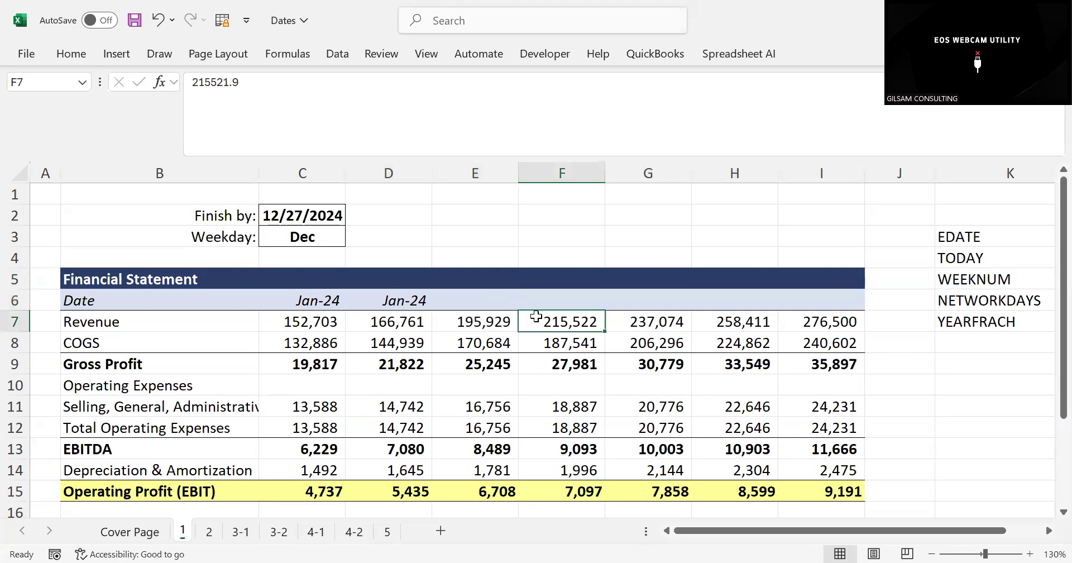
Replace the date in D6 with the formula =EDATE(C6,1) to get the month following the date in C6
click(394, 299)
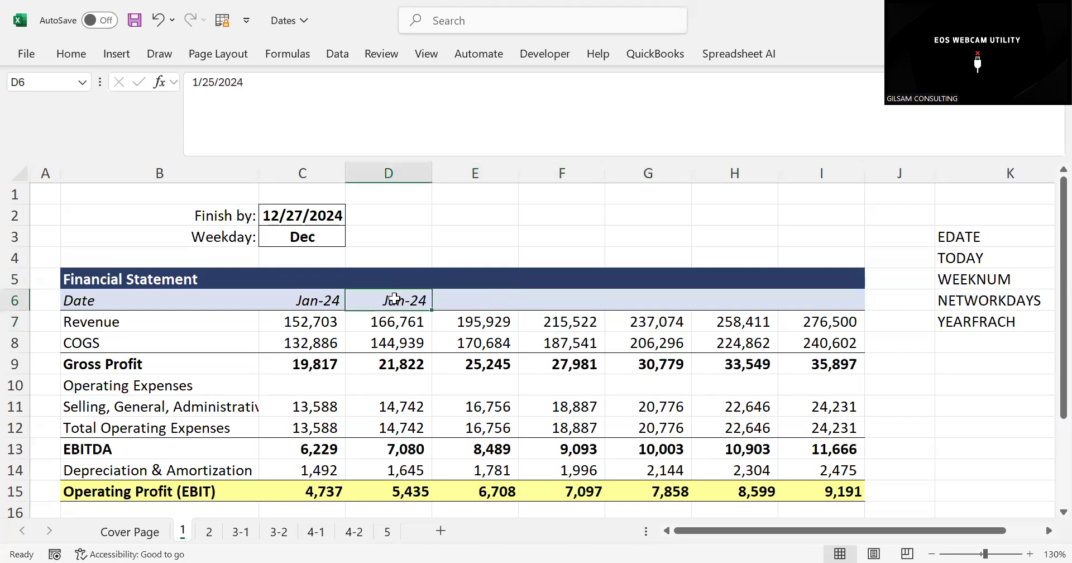
text(=)
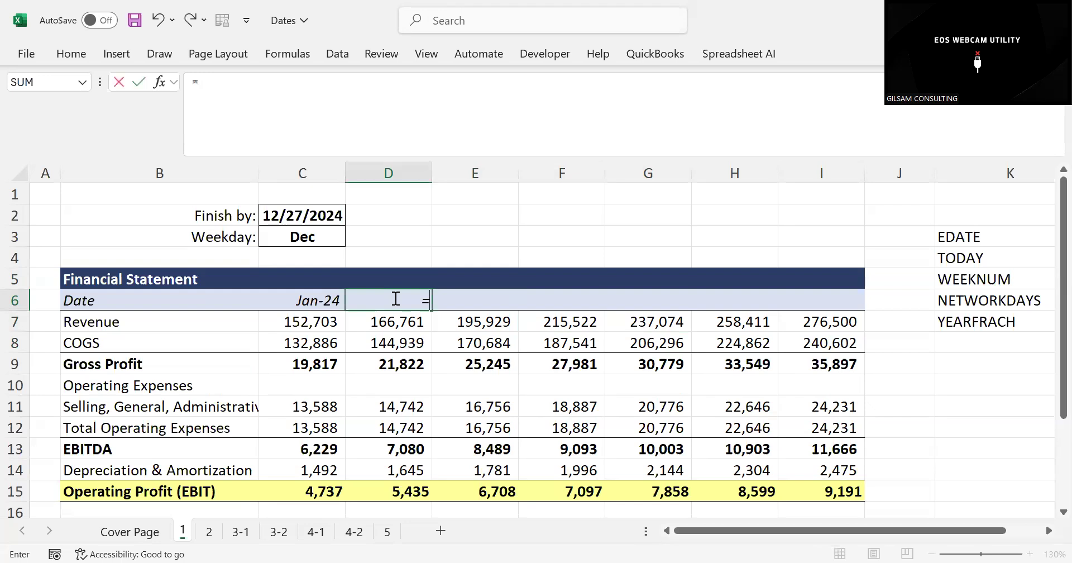
text(ED)
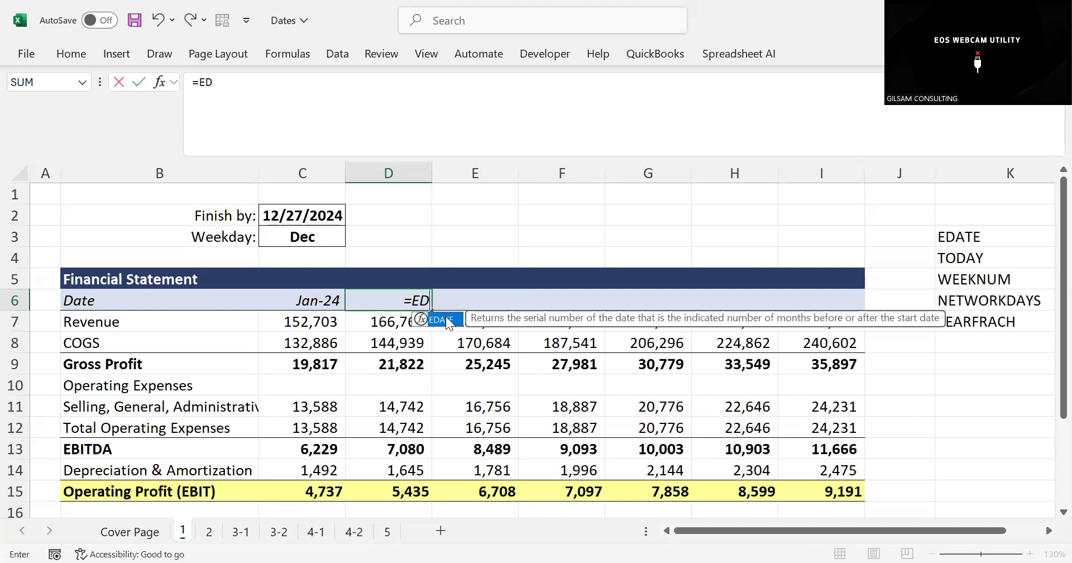
double_click(446, 318)
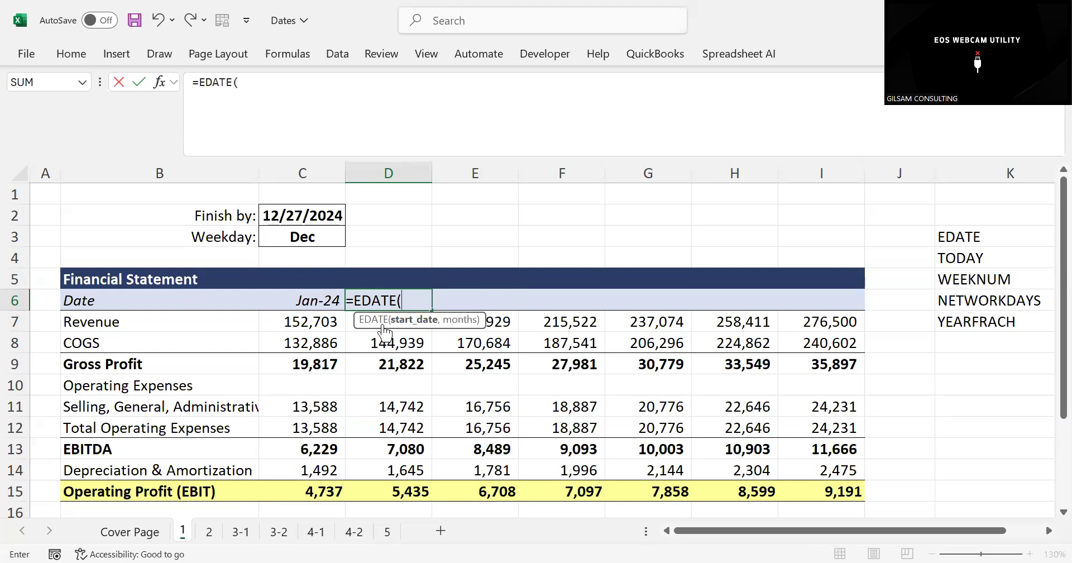
click(329, 300)
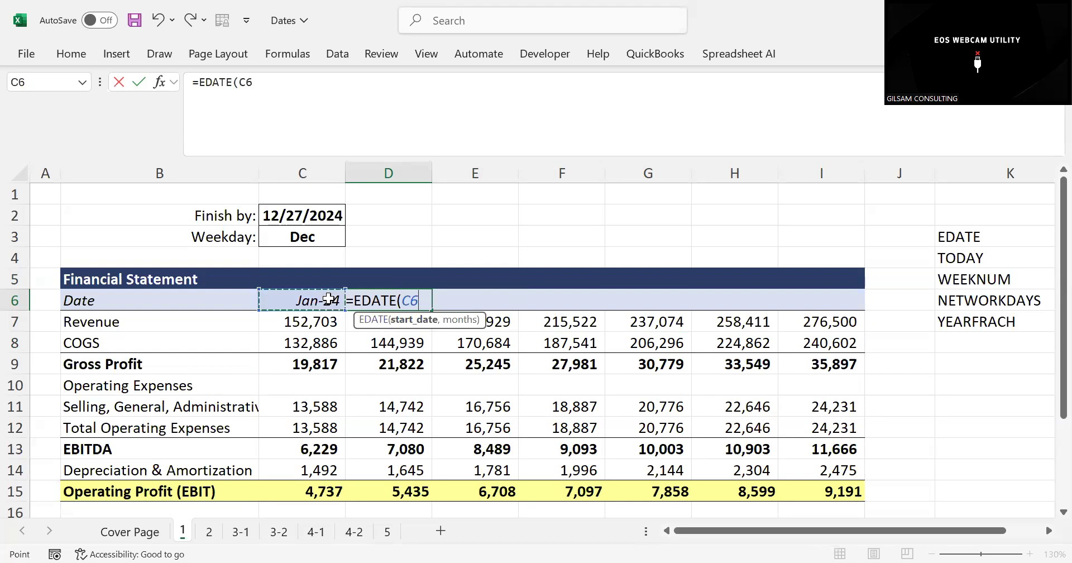
text(,)
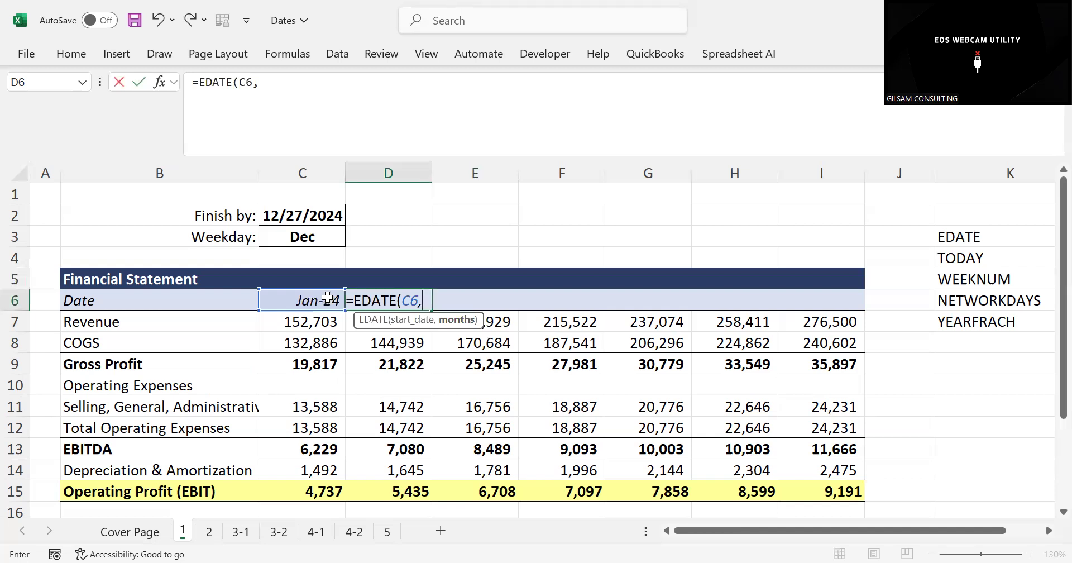
text(1)
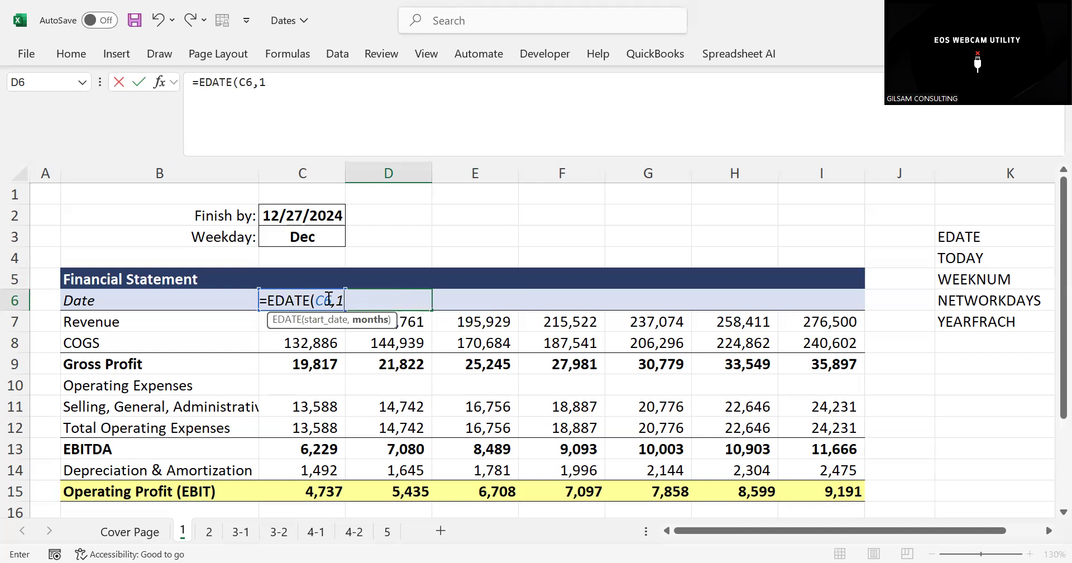
text())
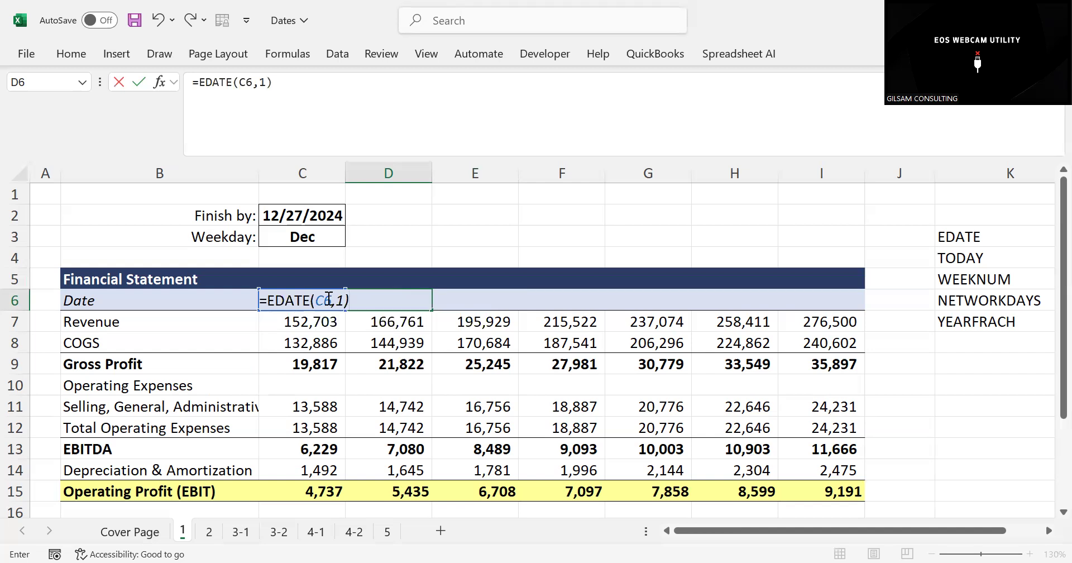
key(Return)
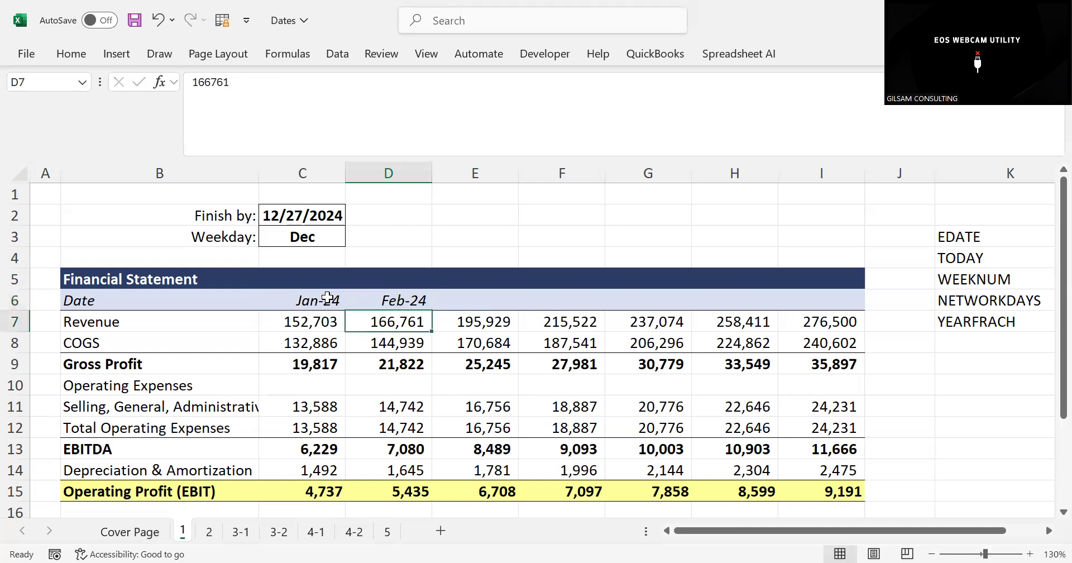
click(394, 300)
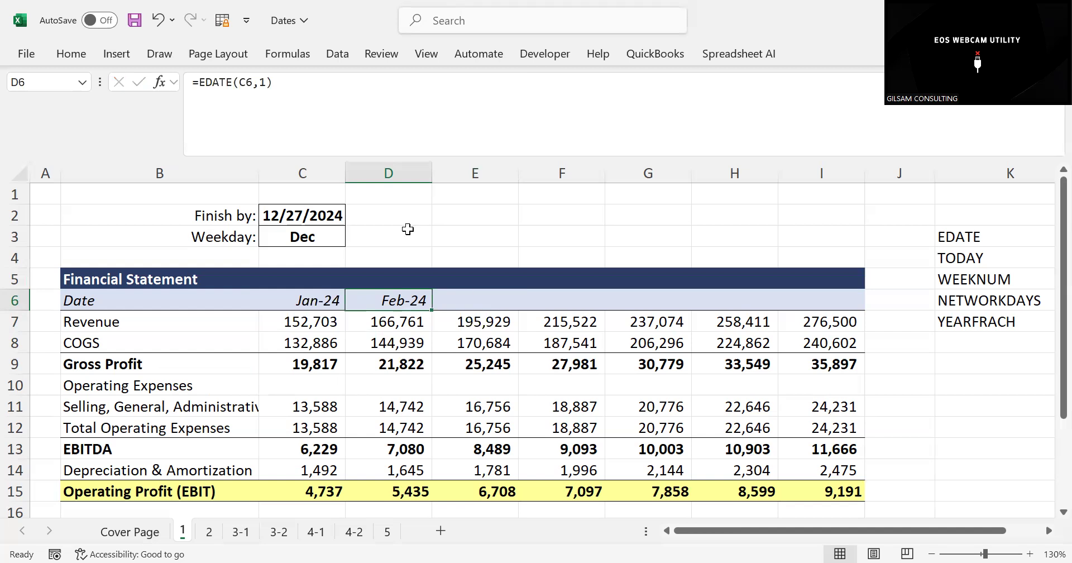
Copy the EDATE formula in D6 and paste only its formula into E6:I6 of the Date row
click(466, 295)
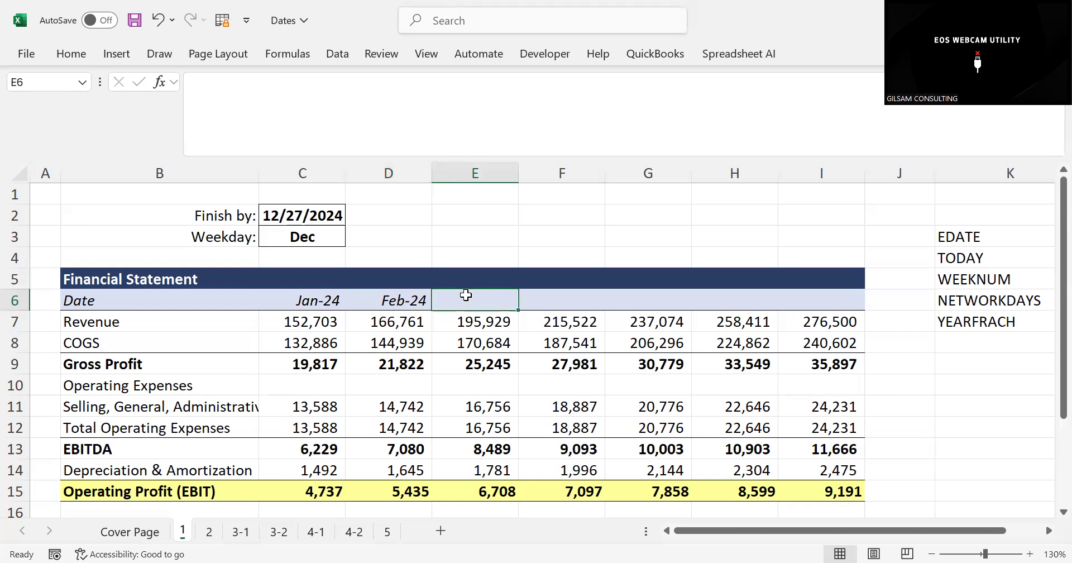
drag(407, 296, 814, 291)
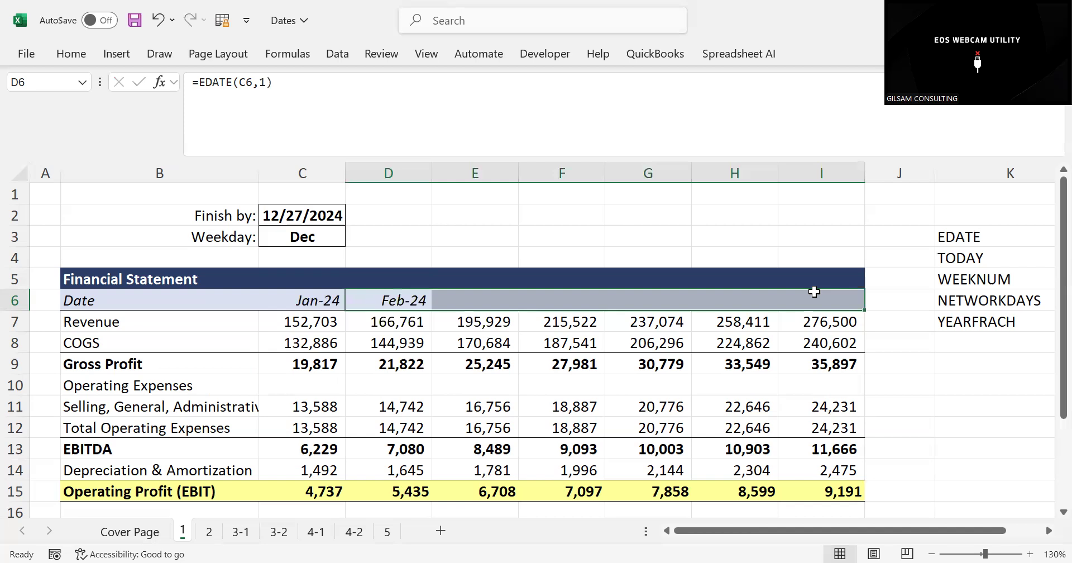
click(398, 300)
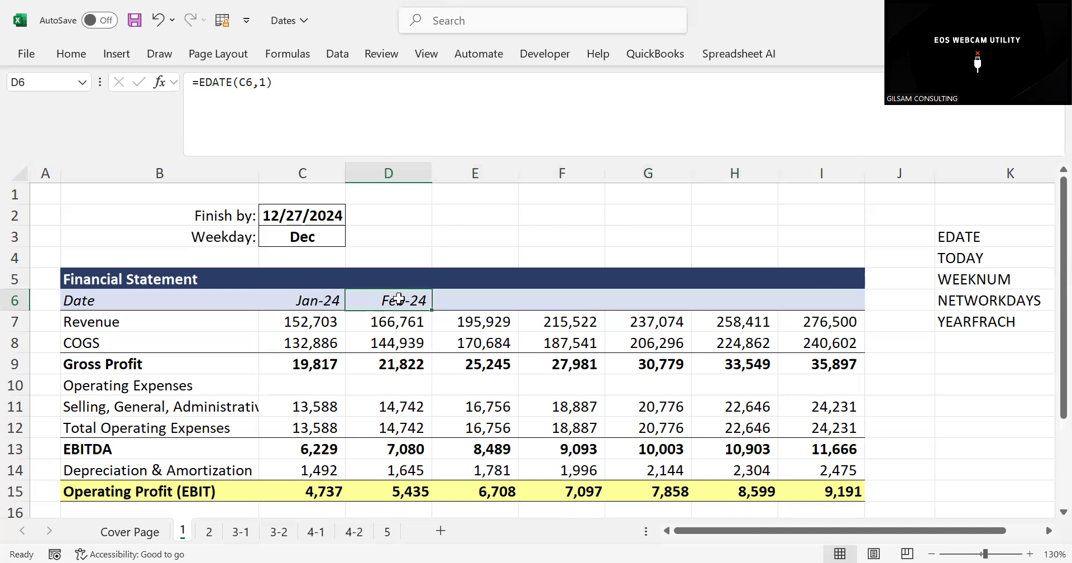
key(ctrl+c)
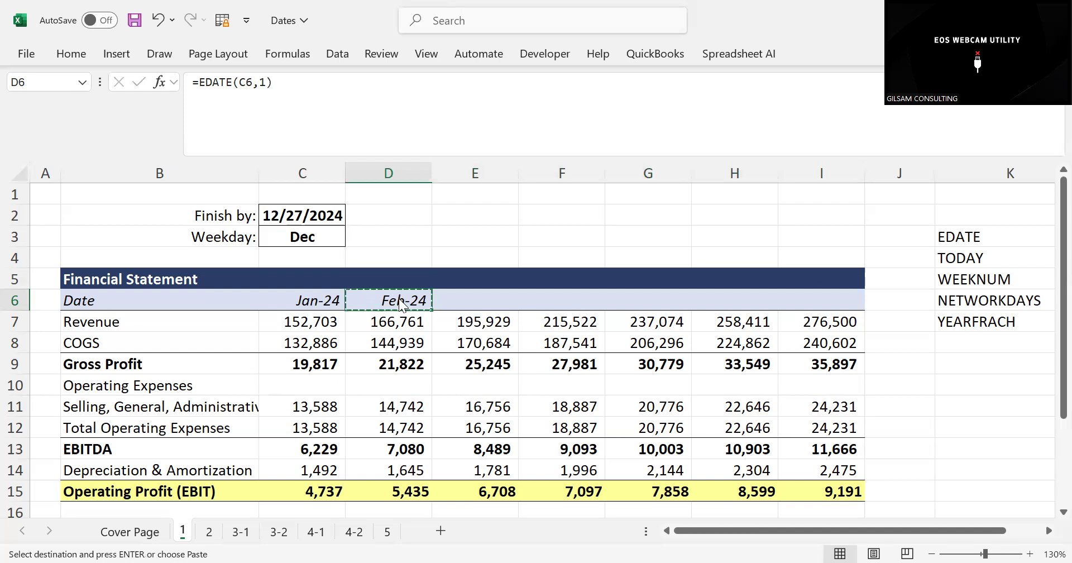
click(451, 301)
drag(451, 302, 815, 302)
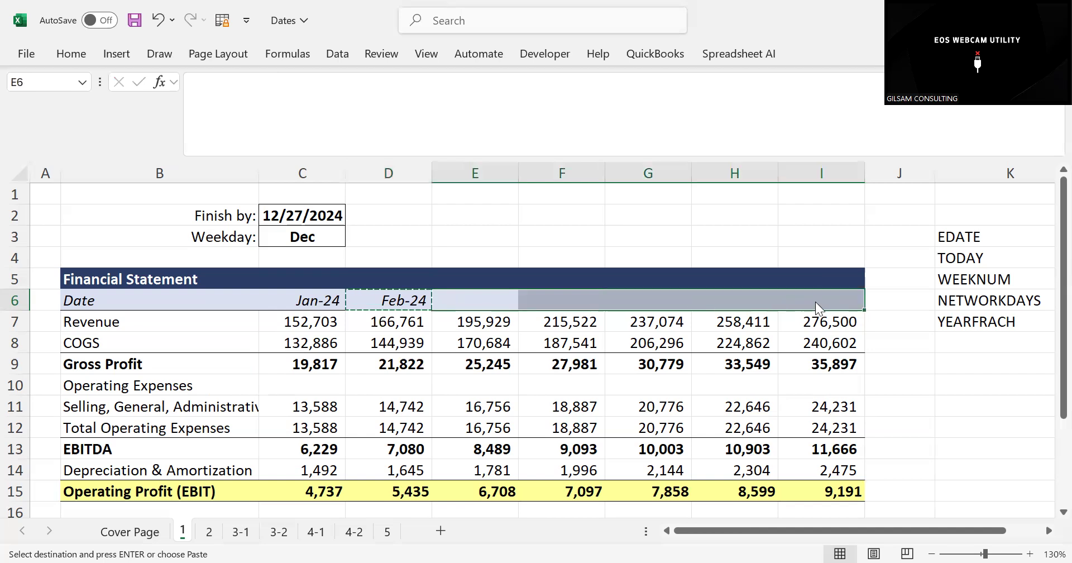
key(ctrl+alt+v)
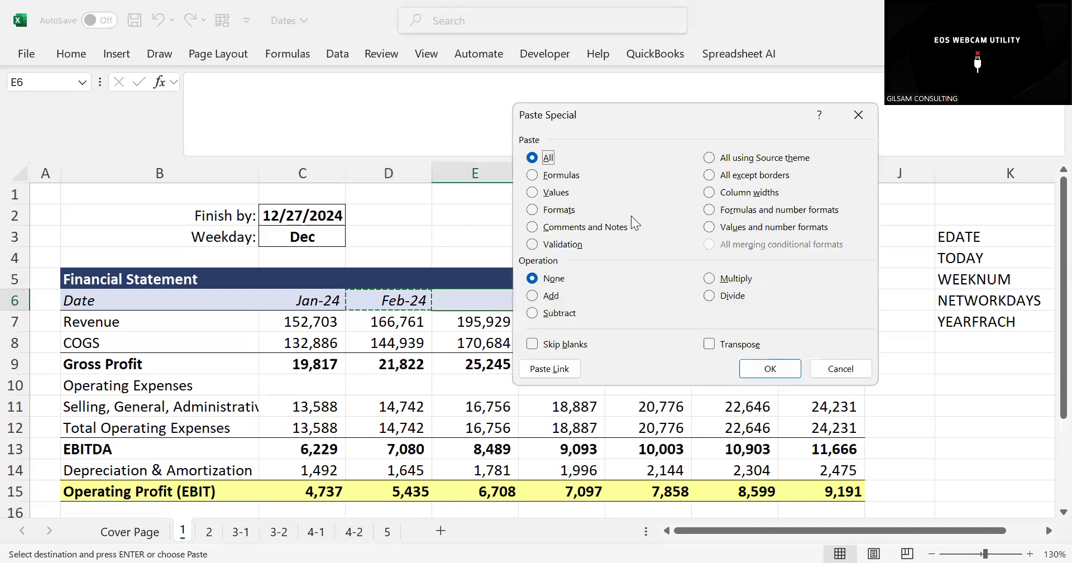
click(532, 176)
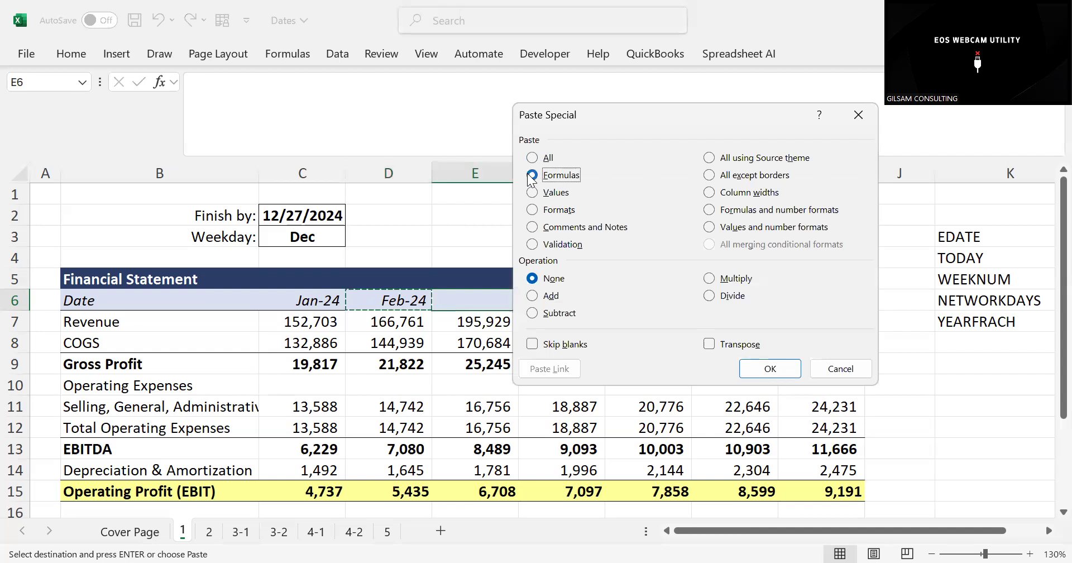
click(756, 366)
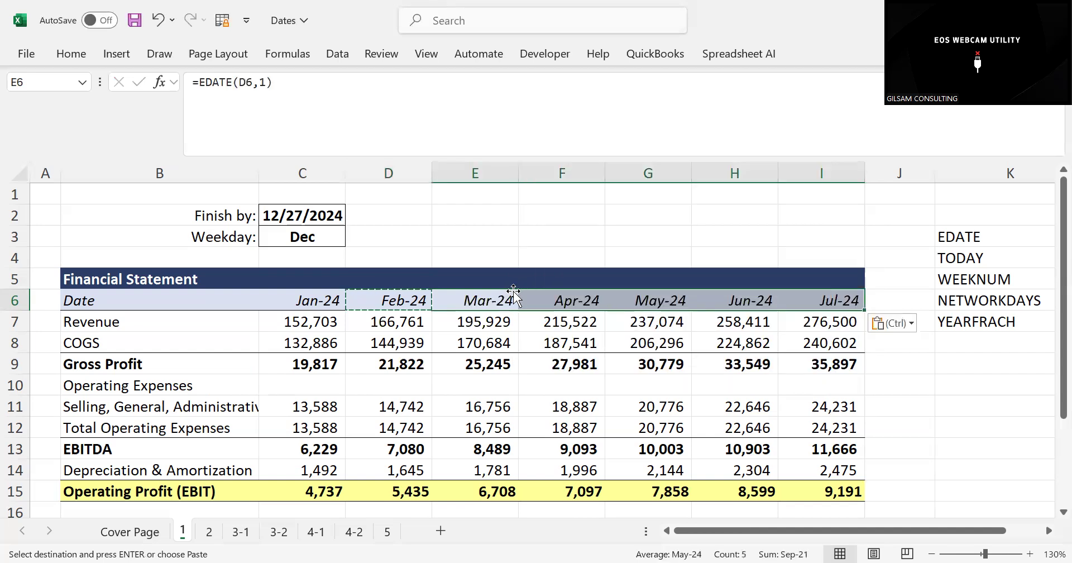
Check the pasted EDATE formulas in E6, F6 and G6, and undo the paste
click(489, 301)
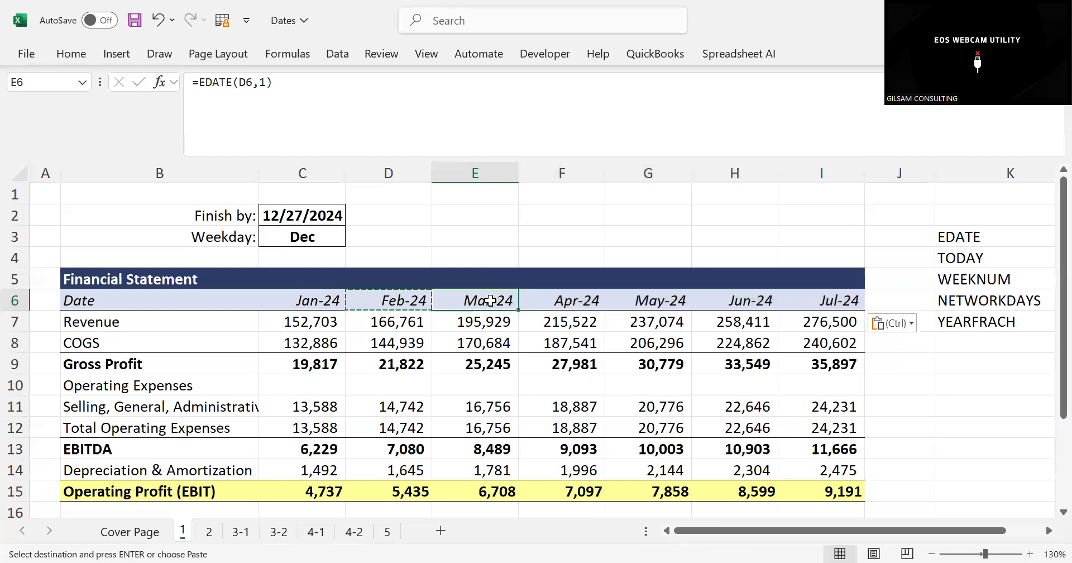
click(535, 296)
click(653, 299)
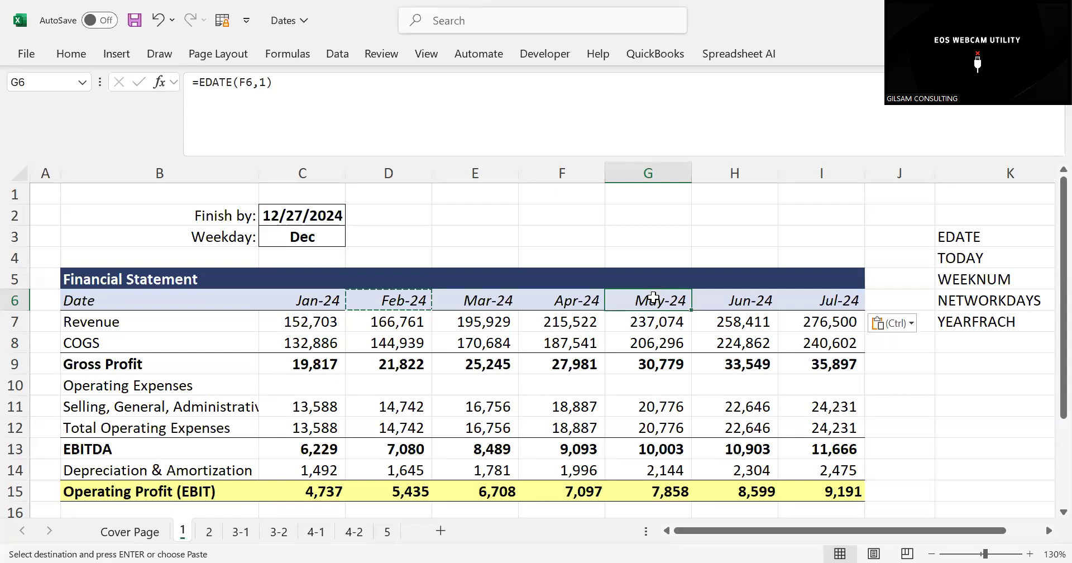
key(ctrl+z)
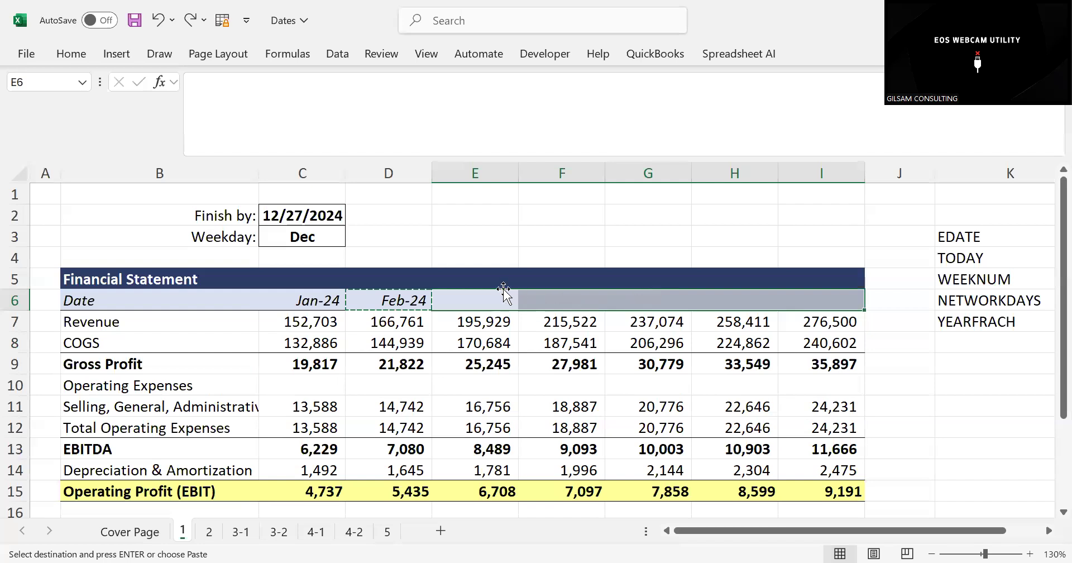
Fill the EDATE formula from D6 across the Date row through I6
drag(389, 296, 833, 299)
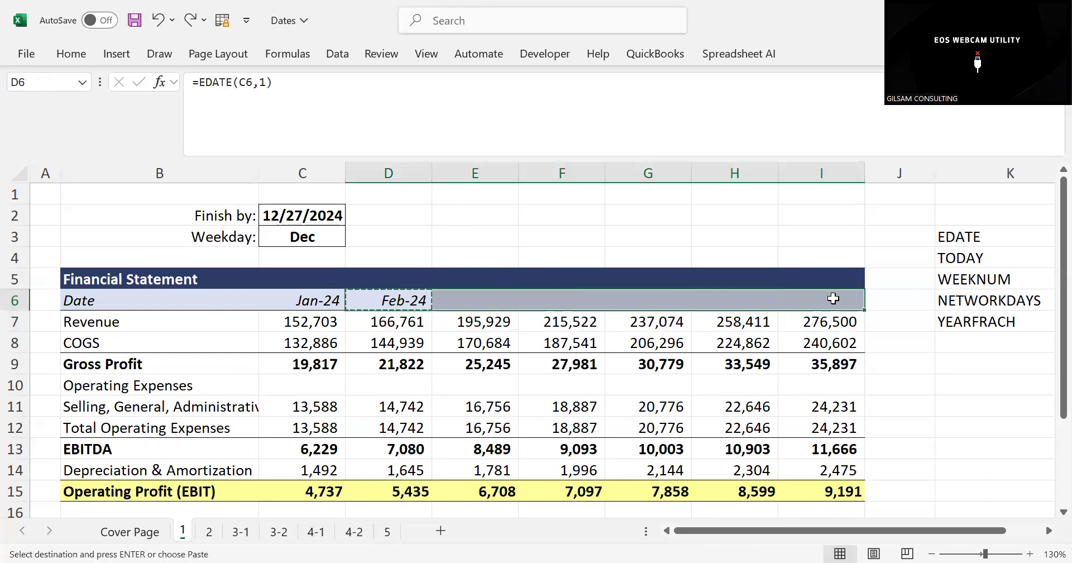
key(Return)
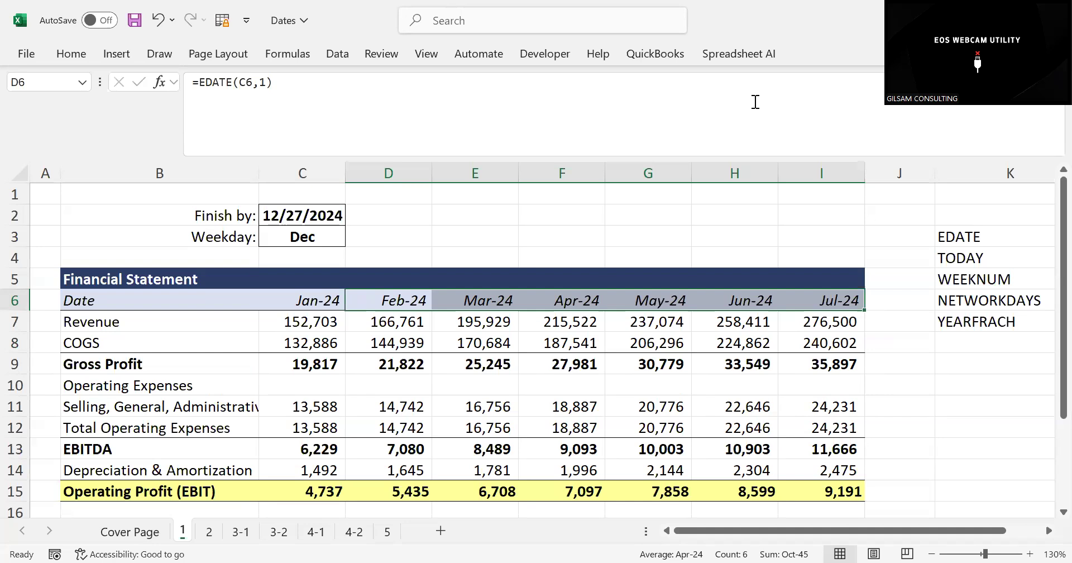
click(969, 255)
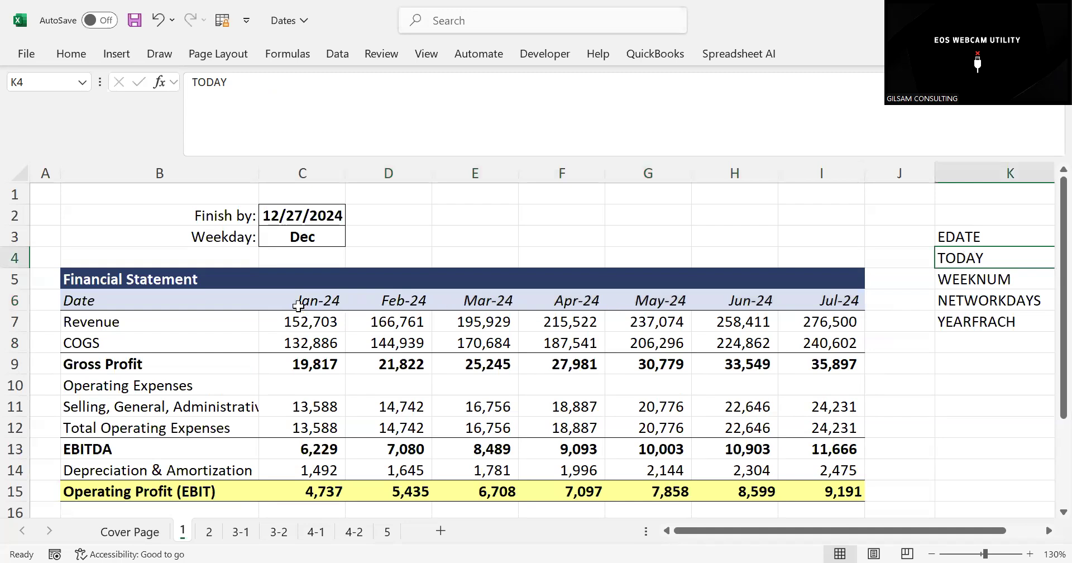
Change the months argument of the EDATE formula in D6 to 12, and select the date headings D6:I6
click(386, 300)
click(266, 83)
click(267, 83)
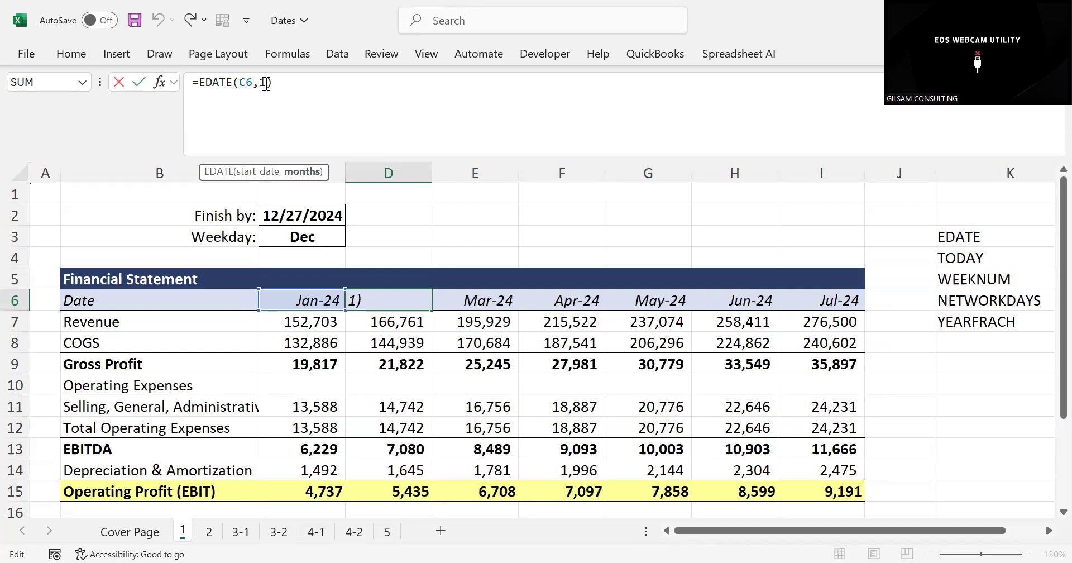
text(2)
key(Return)
drag(413, 299, 802, 300)
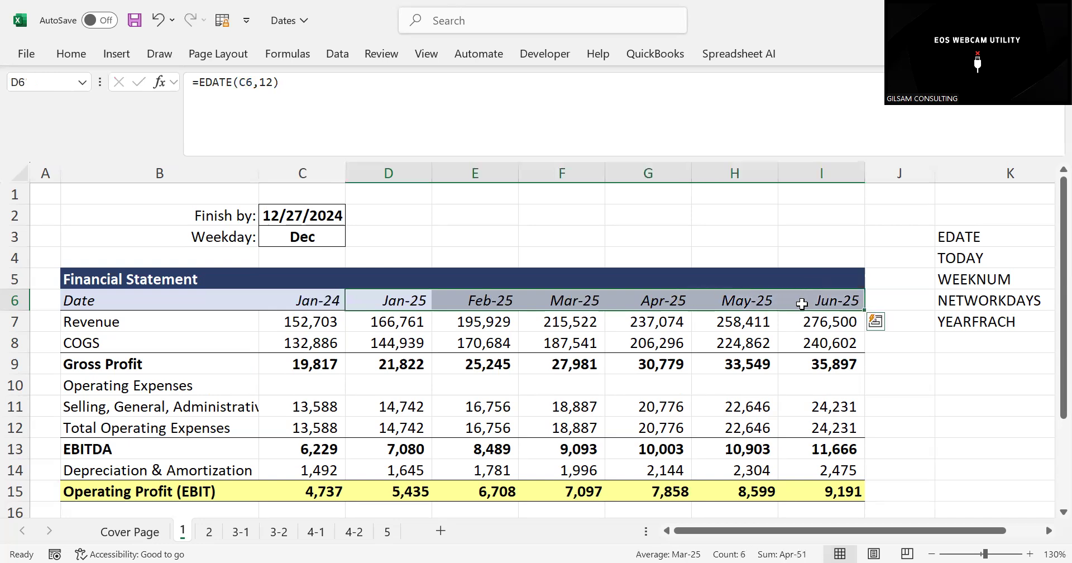
click(577, 113)
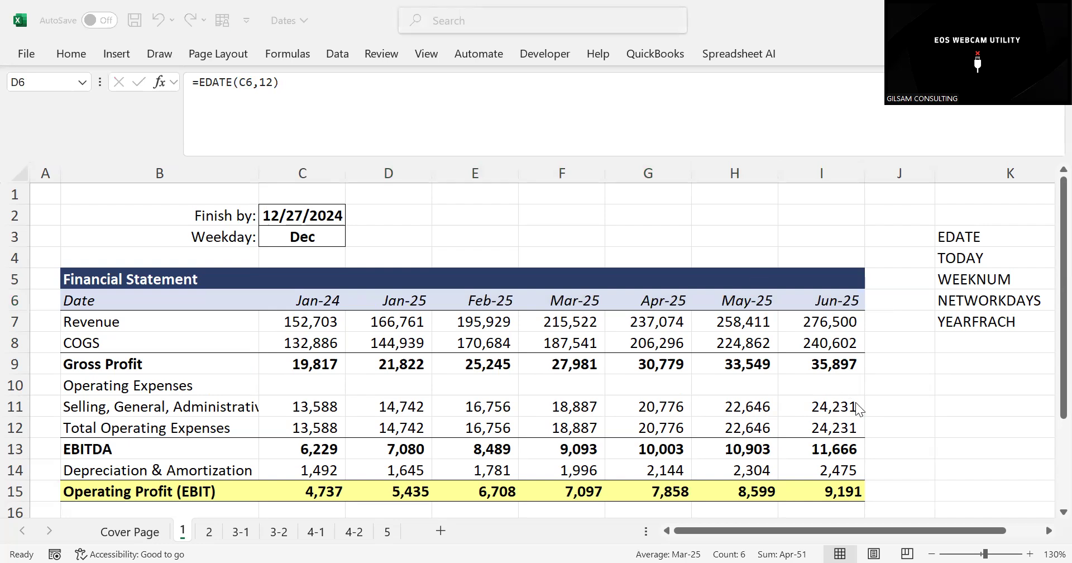
key(Escape)
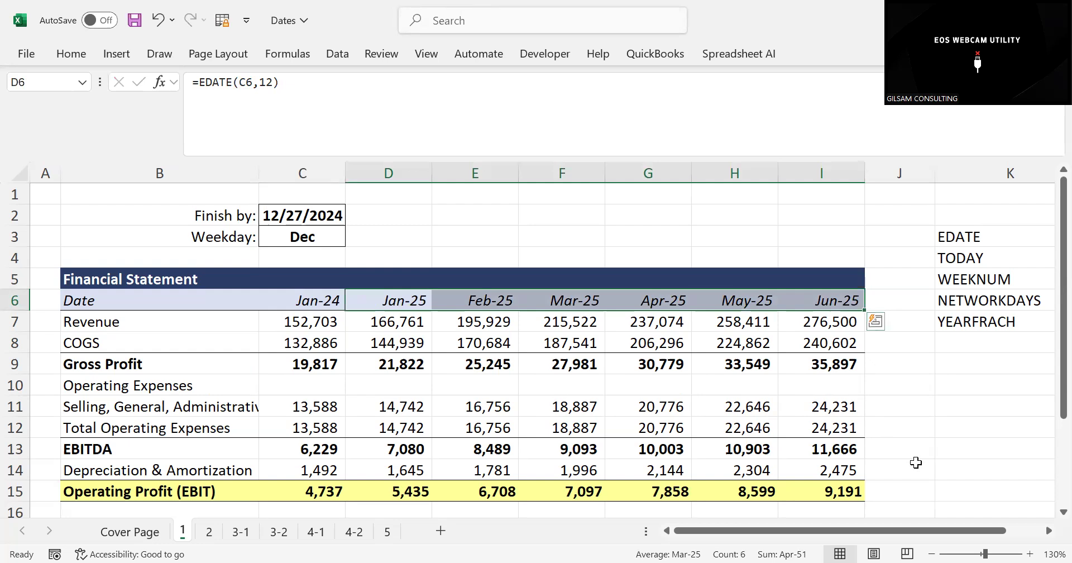
On sheet 2, enter the label TODAY in H7, beside the shipping table
click(957, 230)
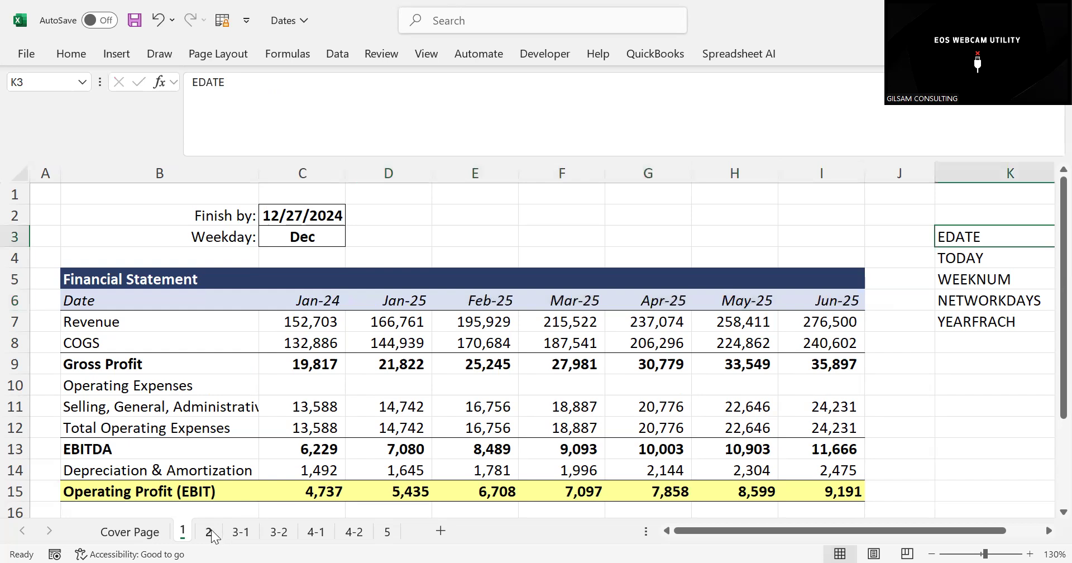
click(406, 314)
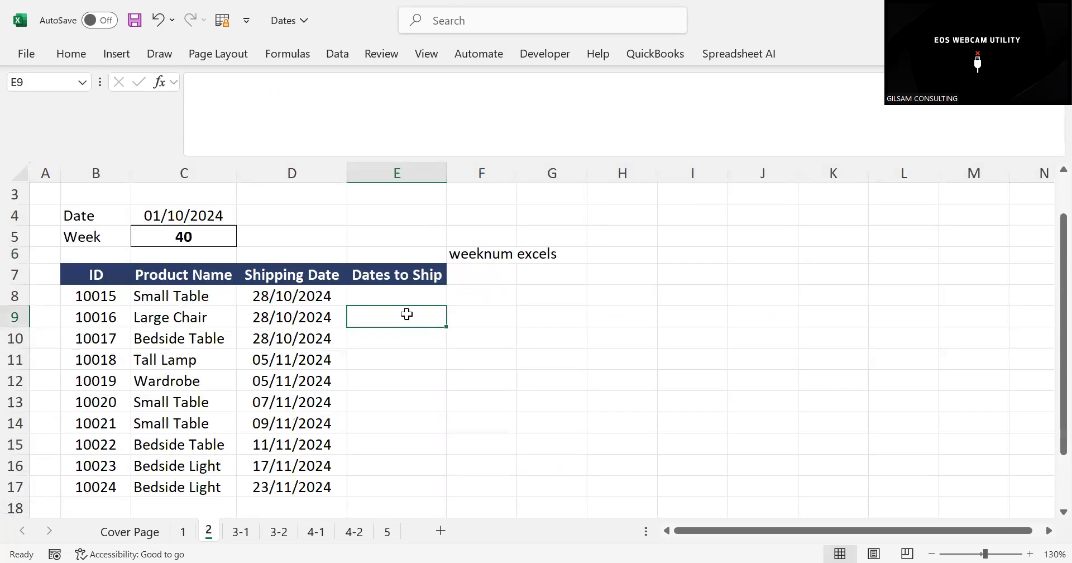
click(601, 278)
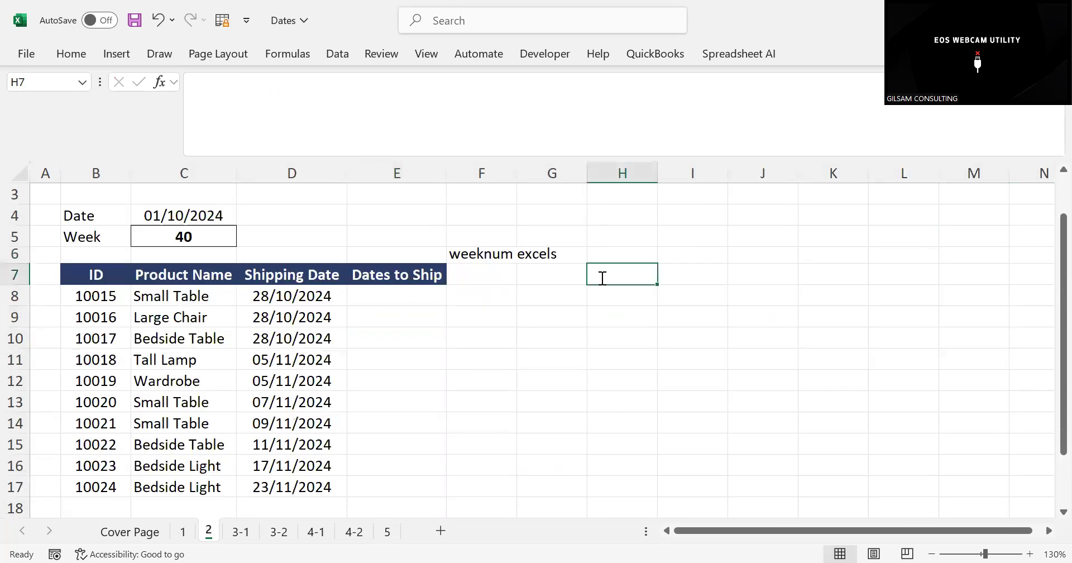
text(TDOY)
key(BackSpace)
key(BackSpace)
key(BackSpace)
text(OTD)
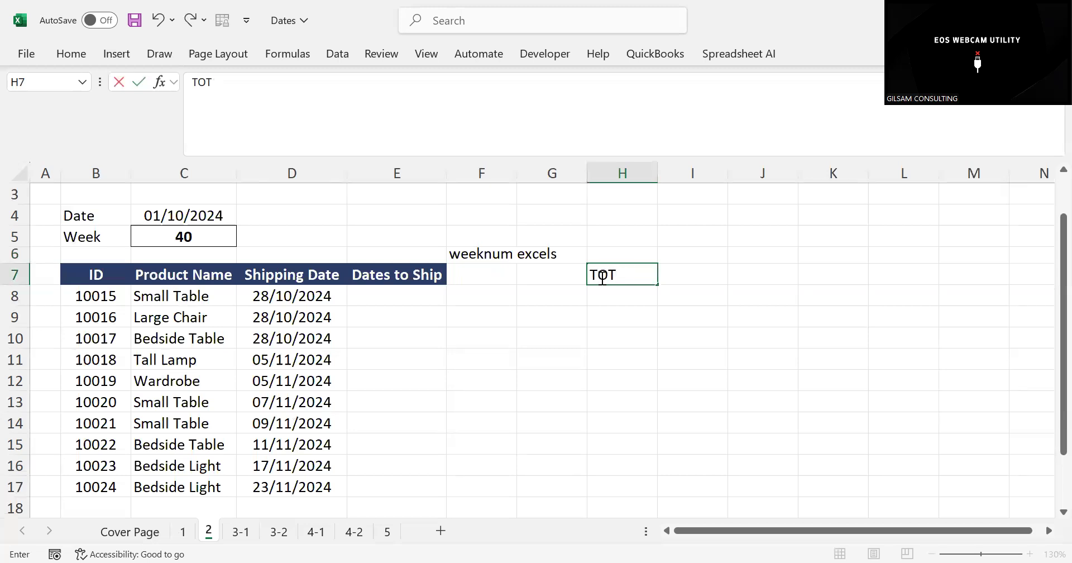
key(BackSpace)
key(BackSpace)
text(DAY)
key(BackSpace)
text(Y)
click(610, 316)
Enter the formula =TODAY() in I6 to get the current date
click(720, 259)
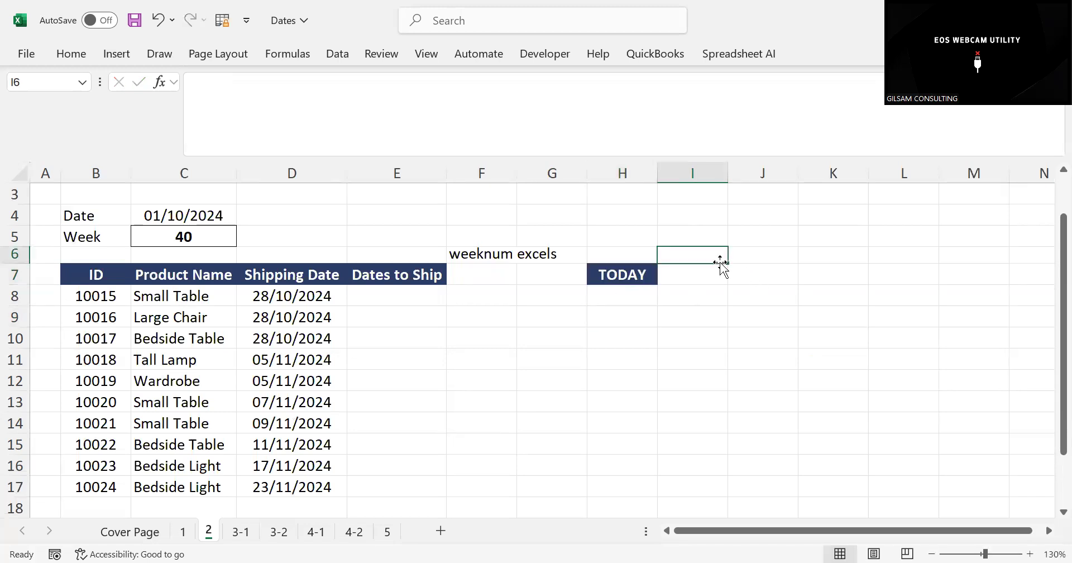
text(=T)
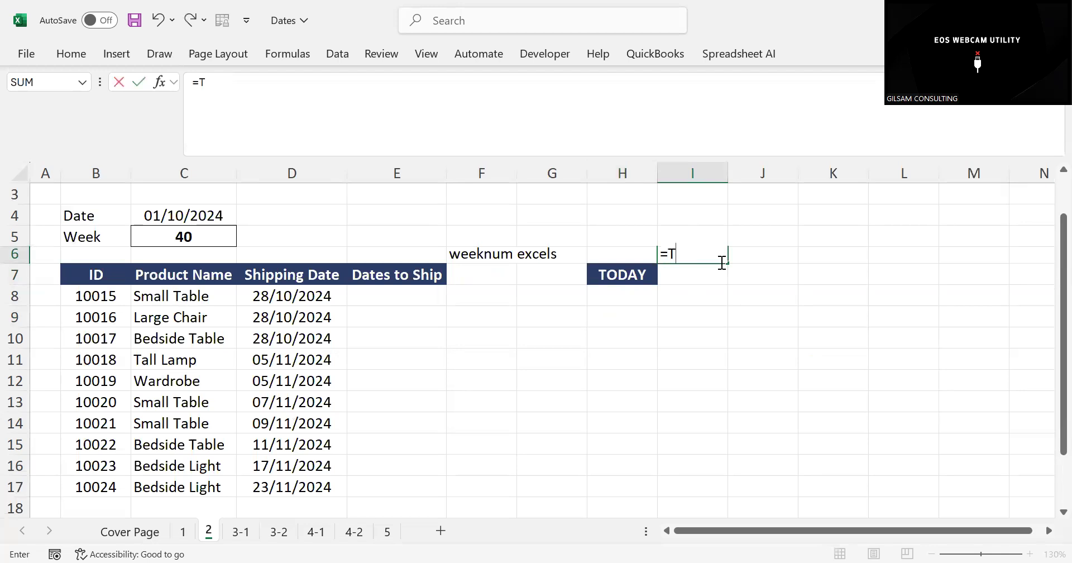
text(OD)
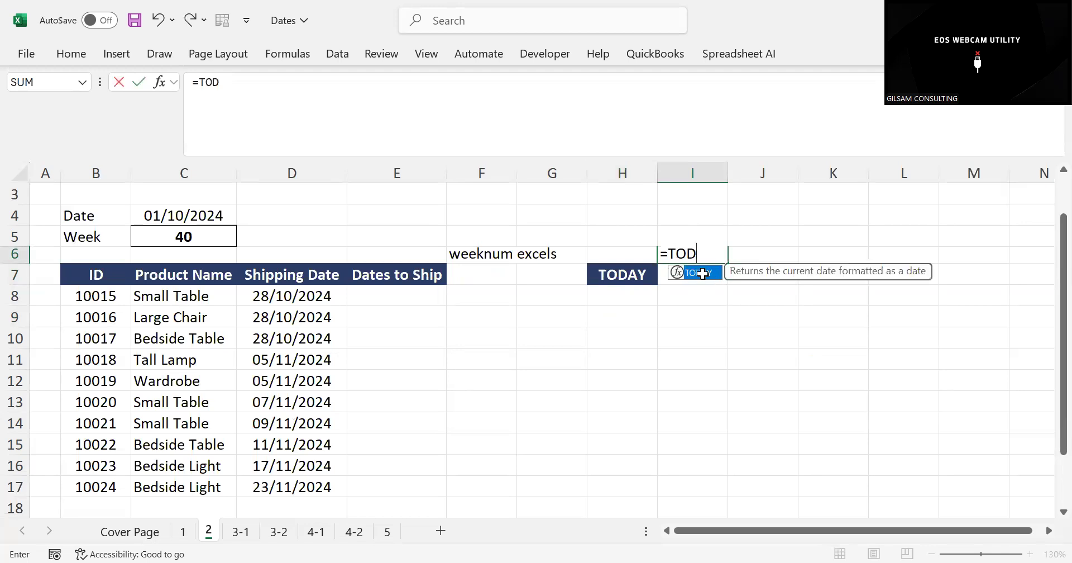
key(Tab)
key(ctrl+Return)
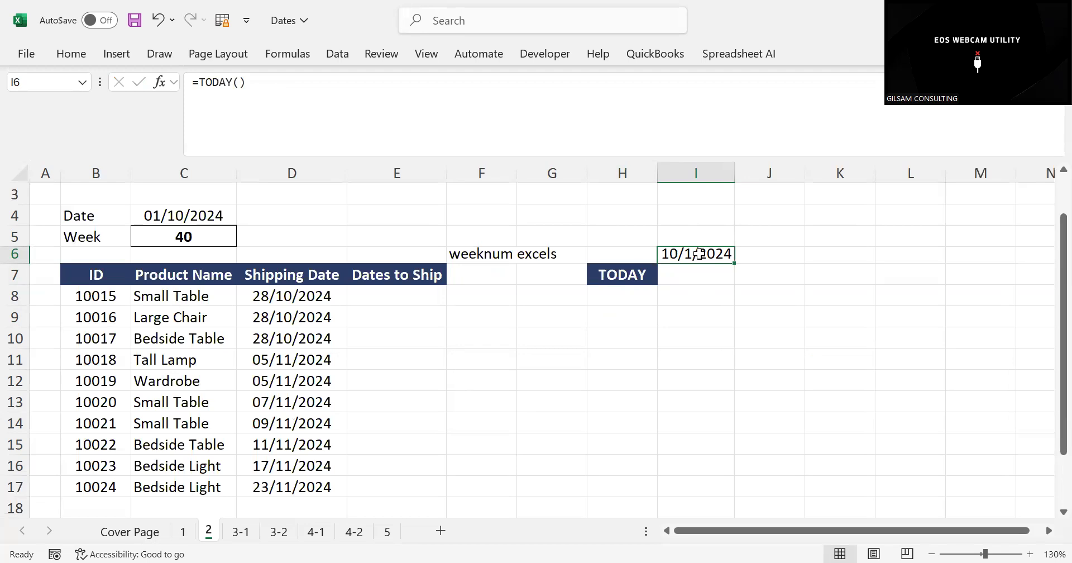
Enter the formula =D8-TODAY() in E8 to calculate the days remaining until the first product ships
click(399, 292)
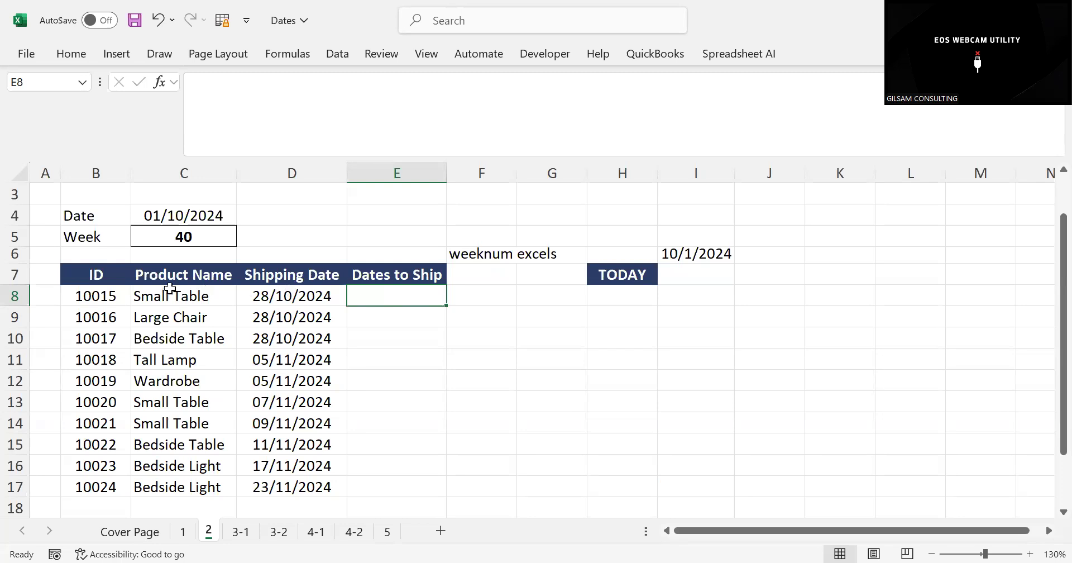
click(215, 290)
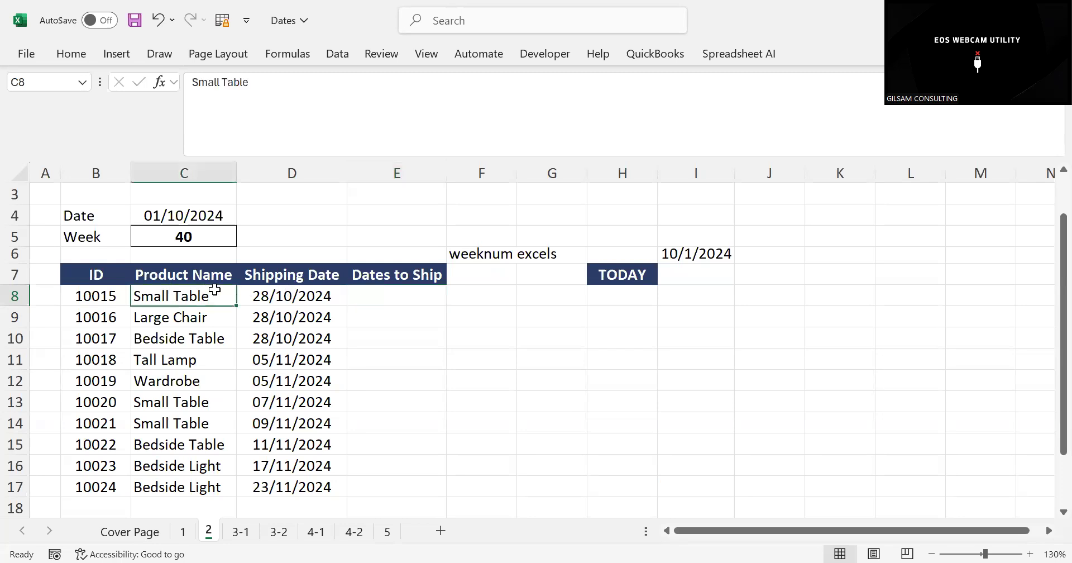
click(284, 288)
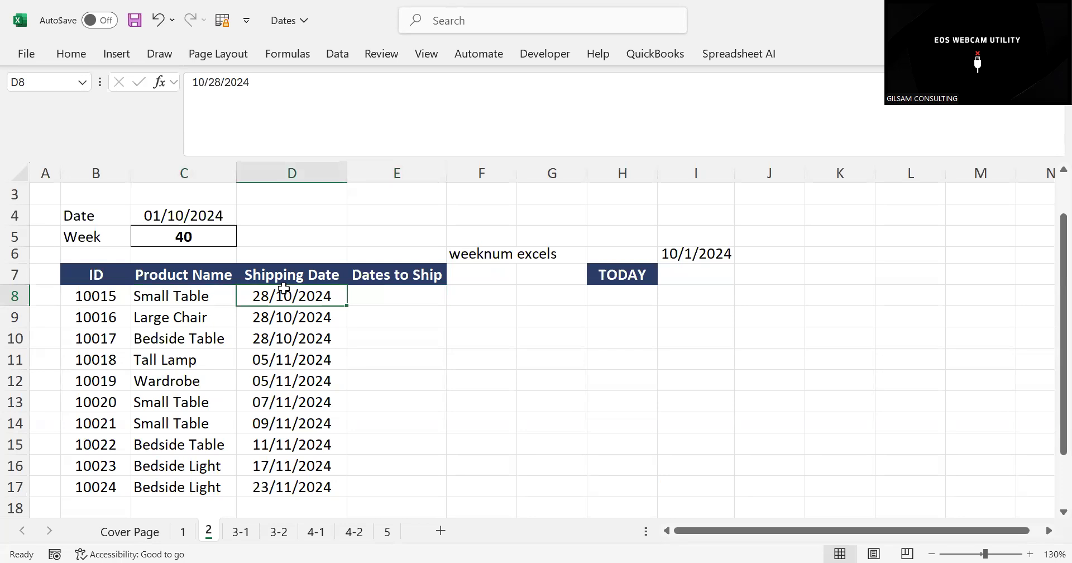
click(376, 300)
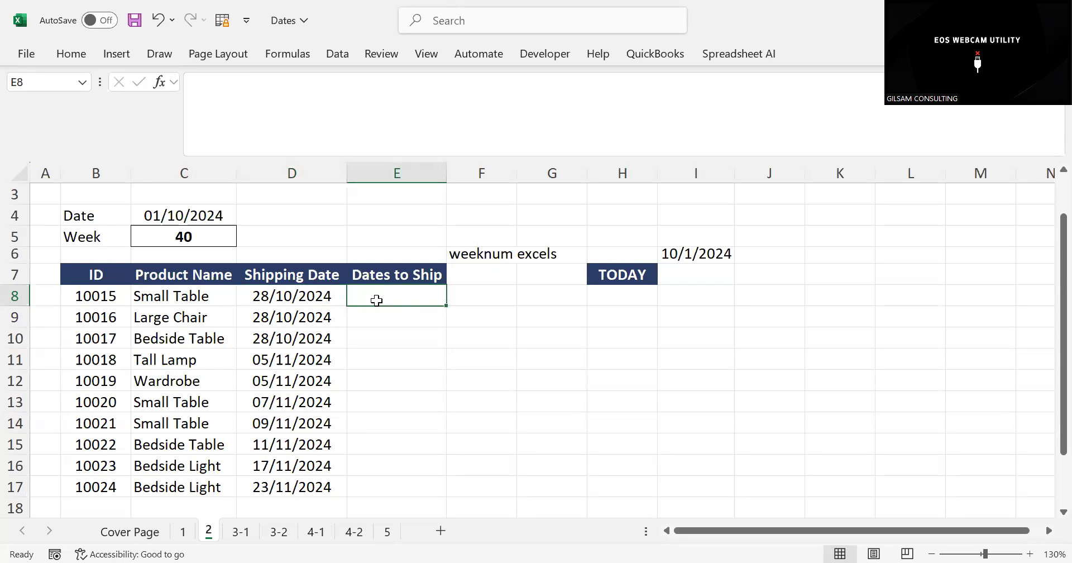
text(=)
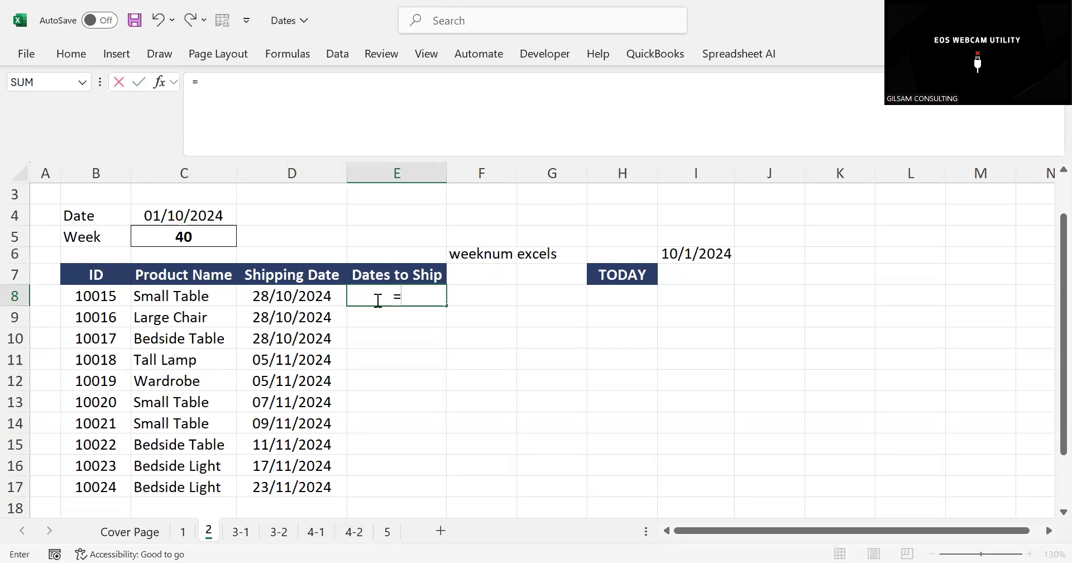
click(308, 296)
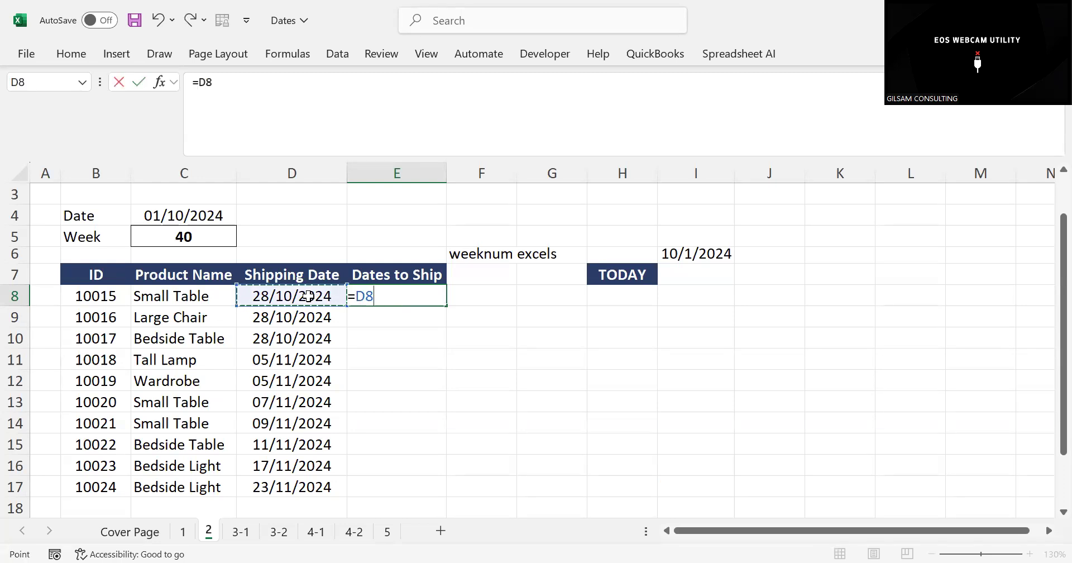
text(-T)
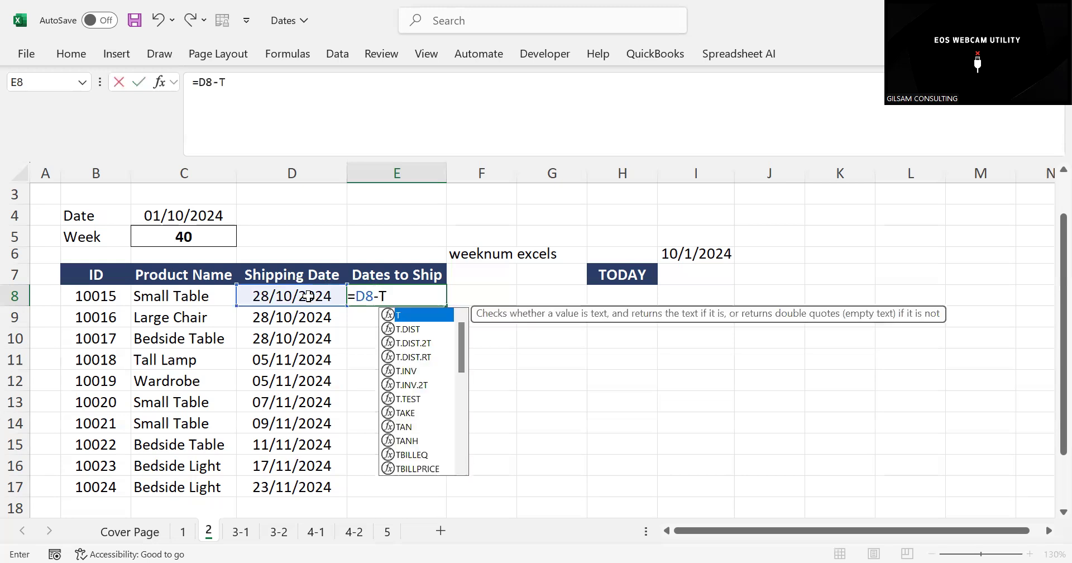
text(OD)
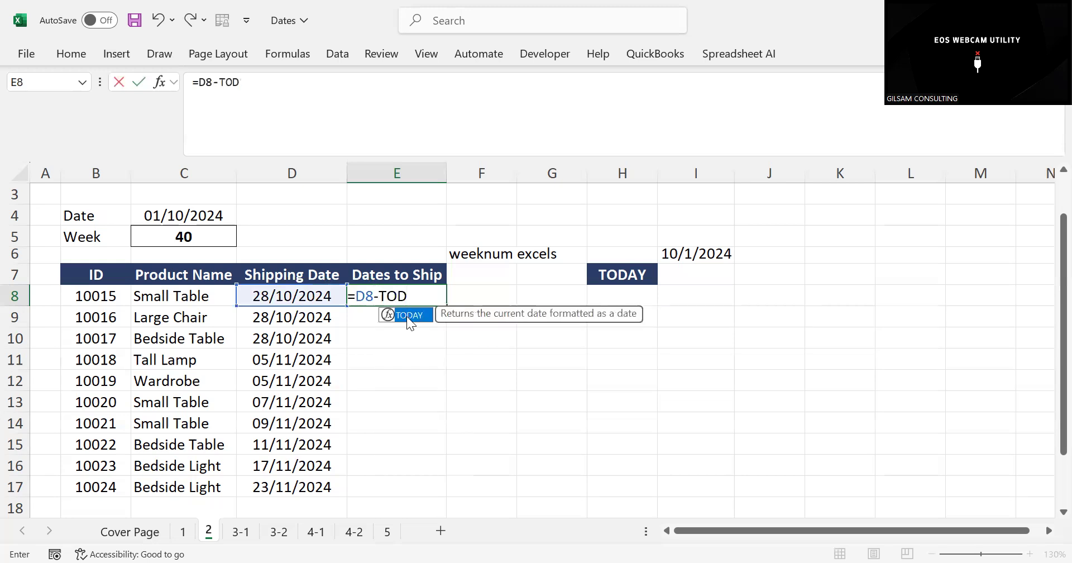
double_click(407, 316)
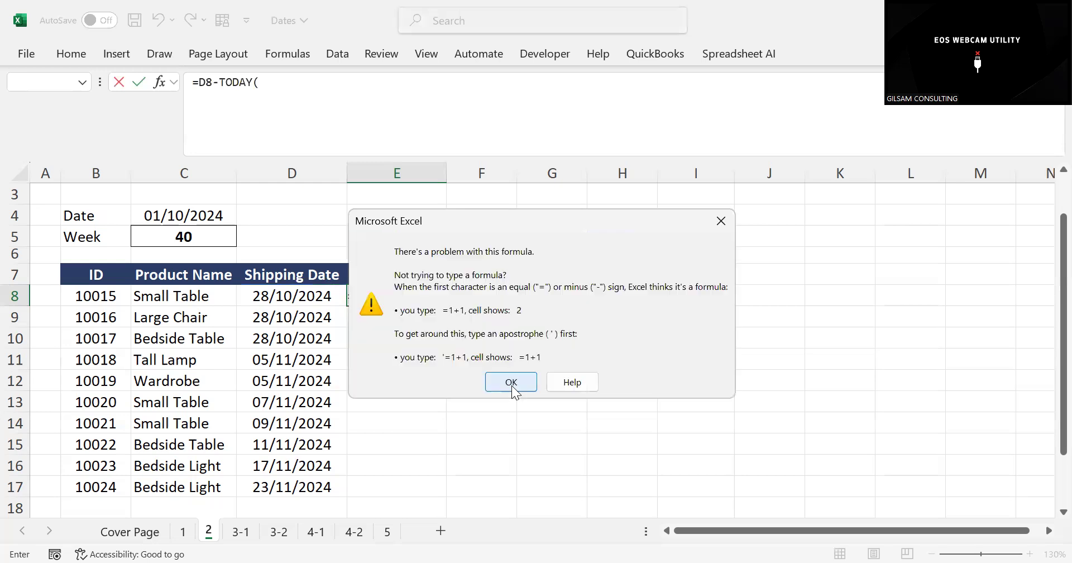
click(508, 380)
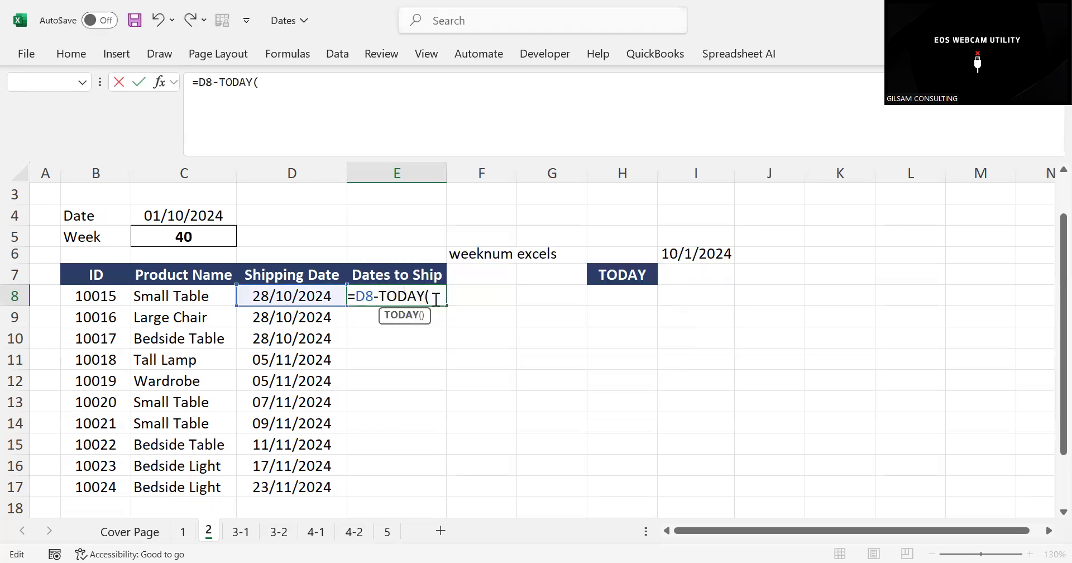
key(Return)
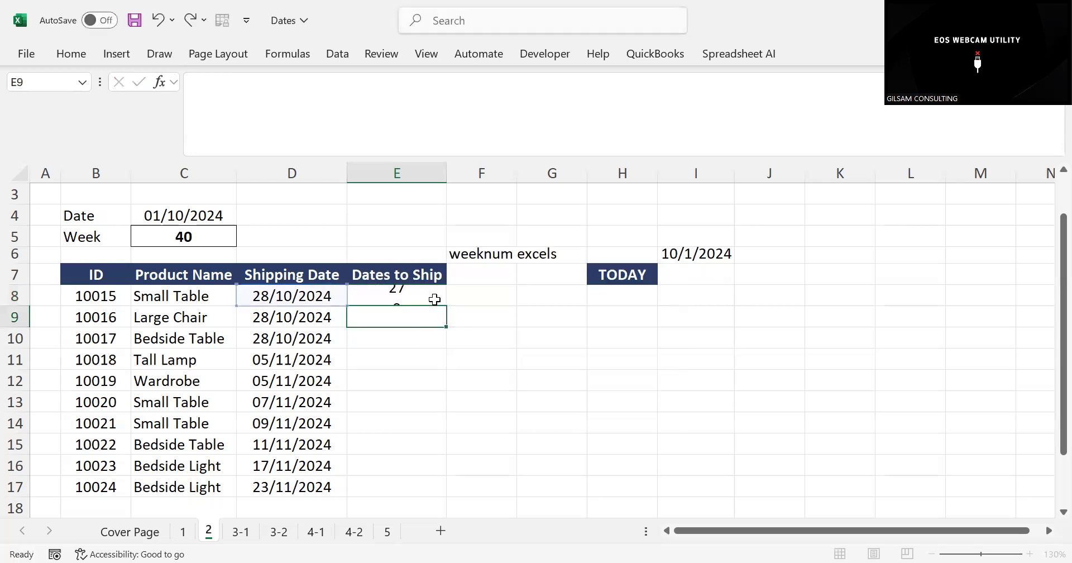
Fill the days-to-ship formula from E8 down through E17 and check the formula in the last row
click(405, 291)
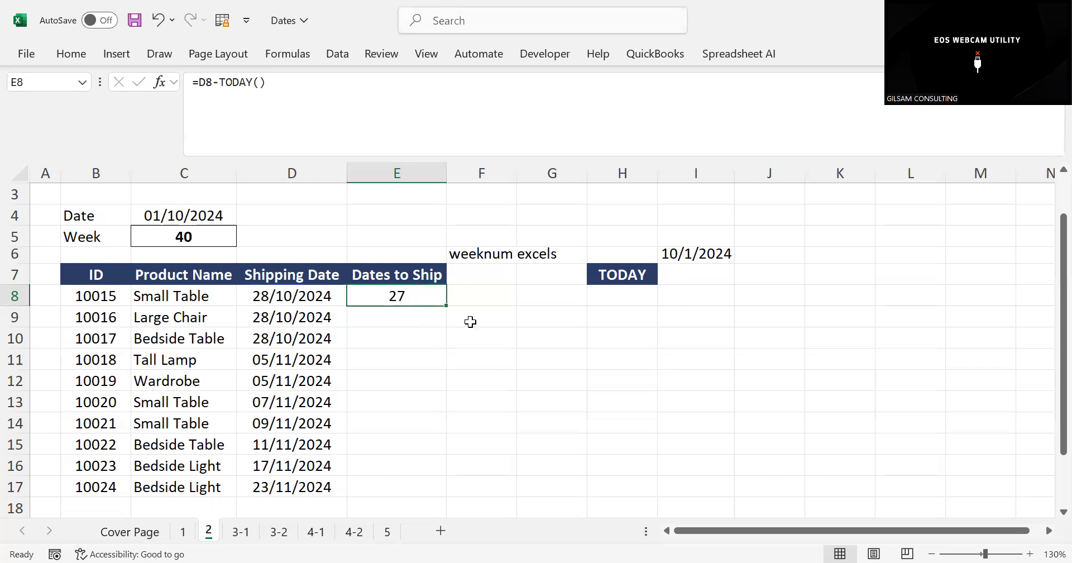
click(262, 299)
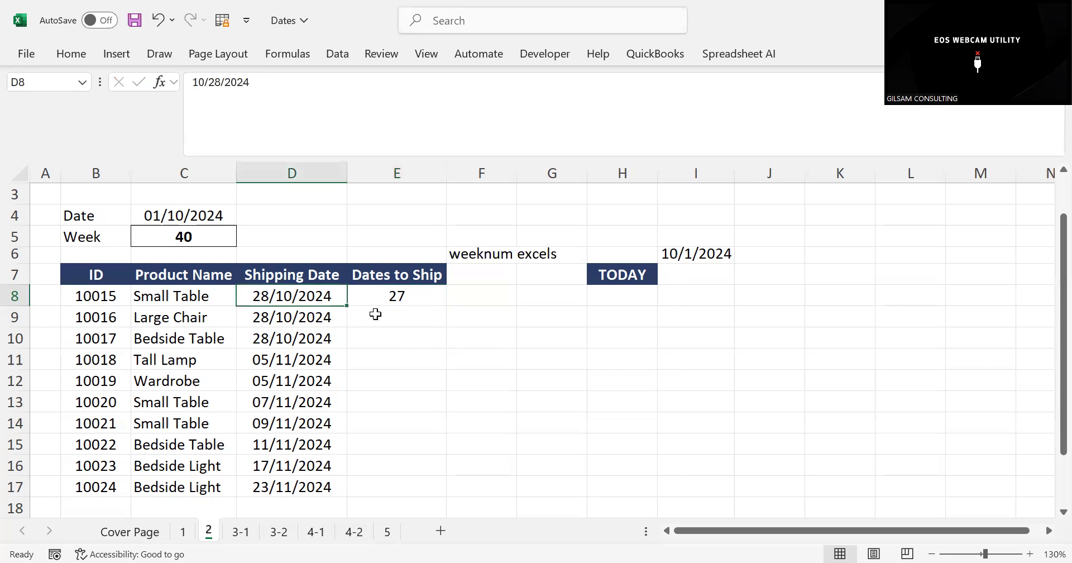
click(422, 332)
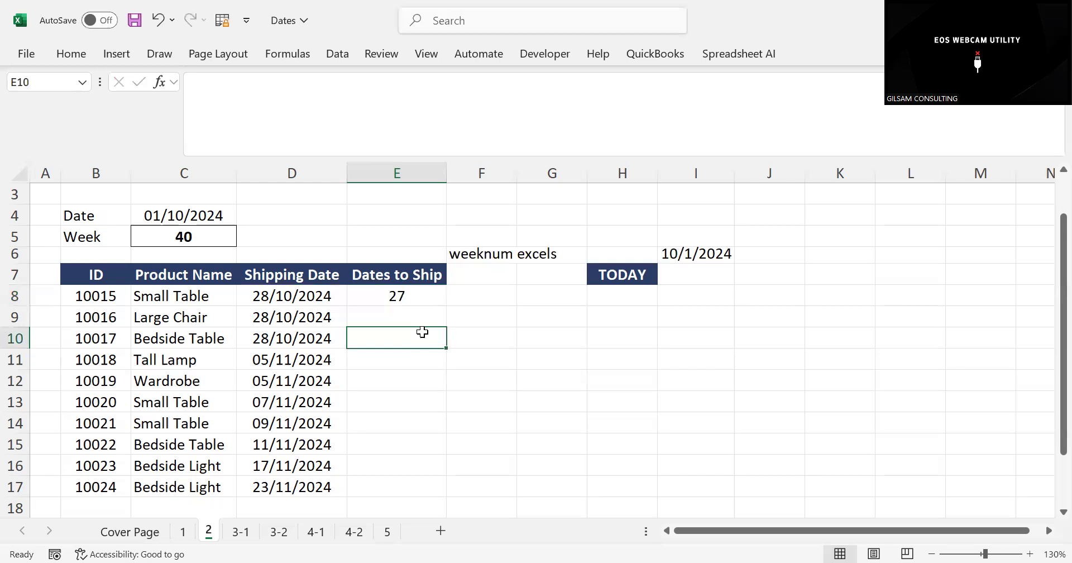
click(404, 296)
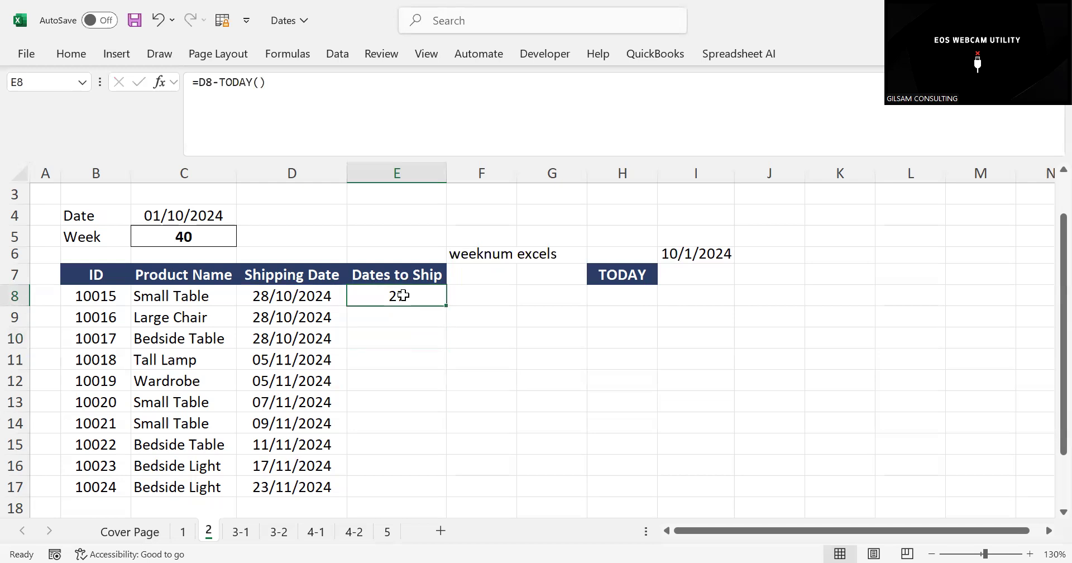
double_click(447, 306)
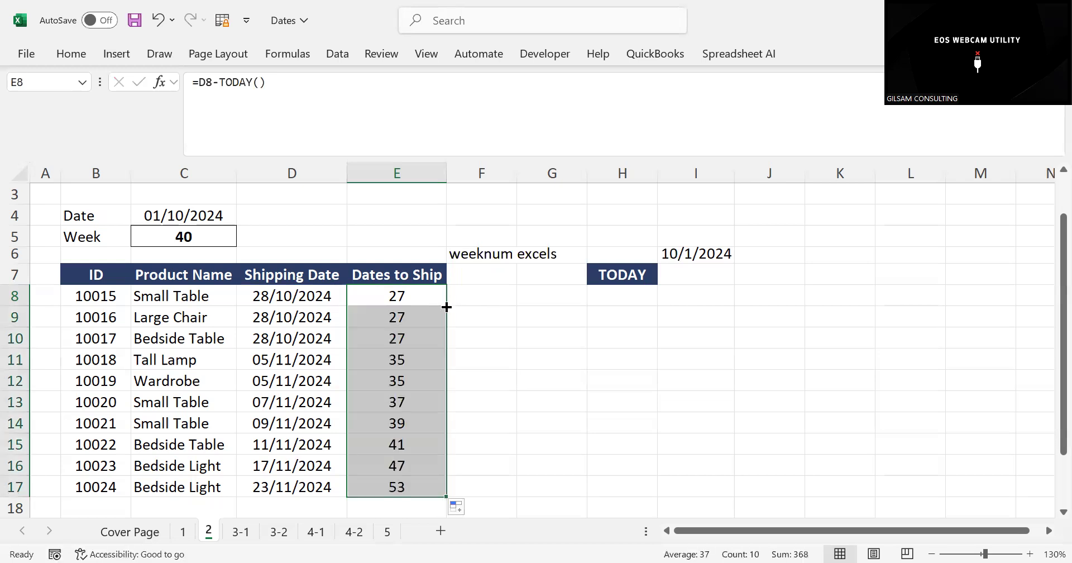
click(391, 485)
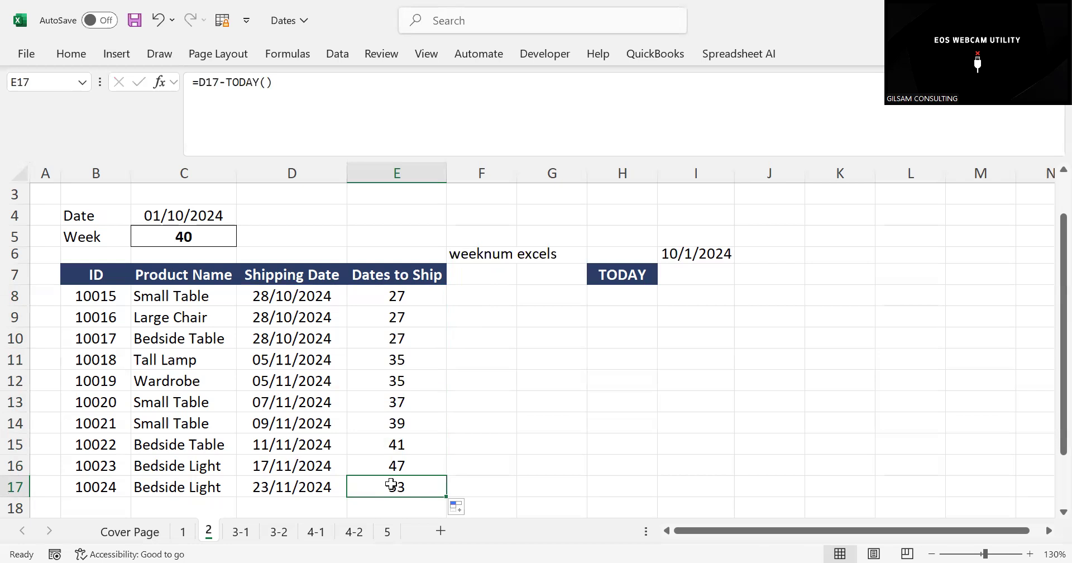
click(509, 396)
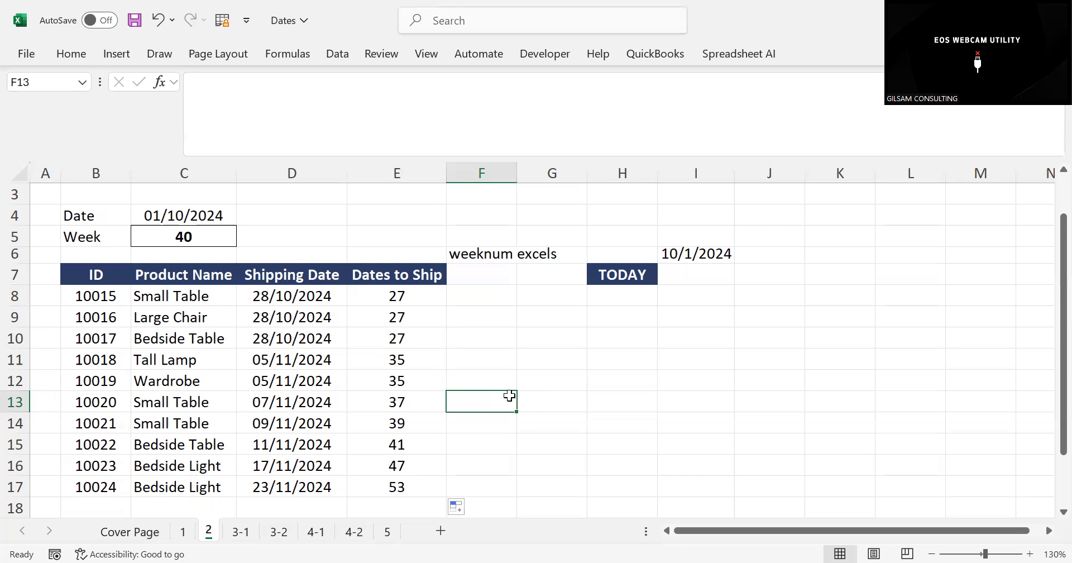
Enter the label WEEKNUM in G10, beside the shipping table
click(424, 295)
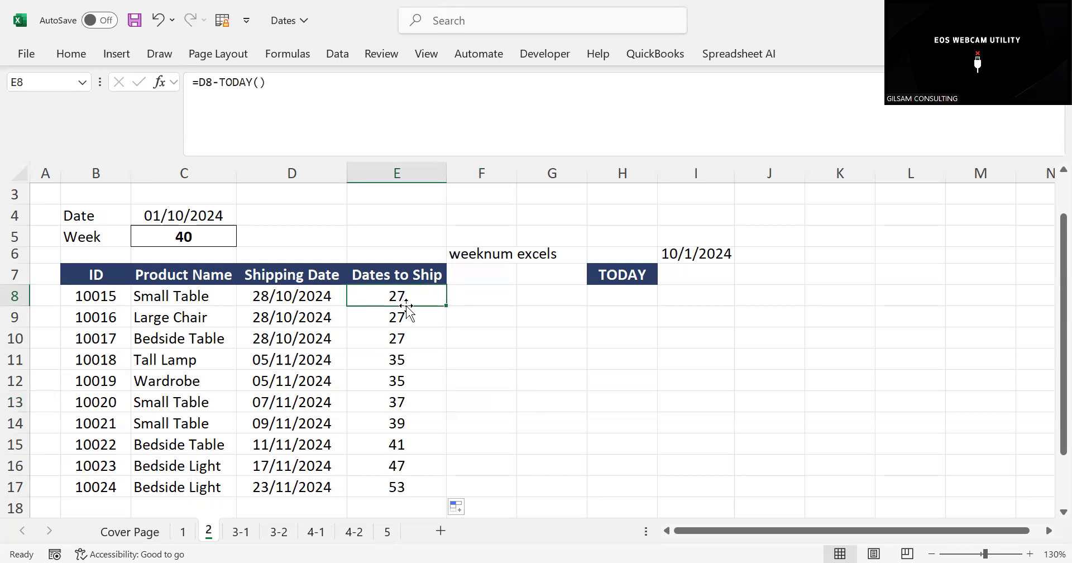
click(158, 235)
click(555, 377)
click(520, 338)
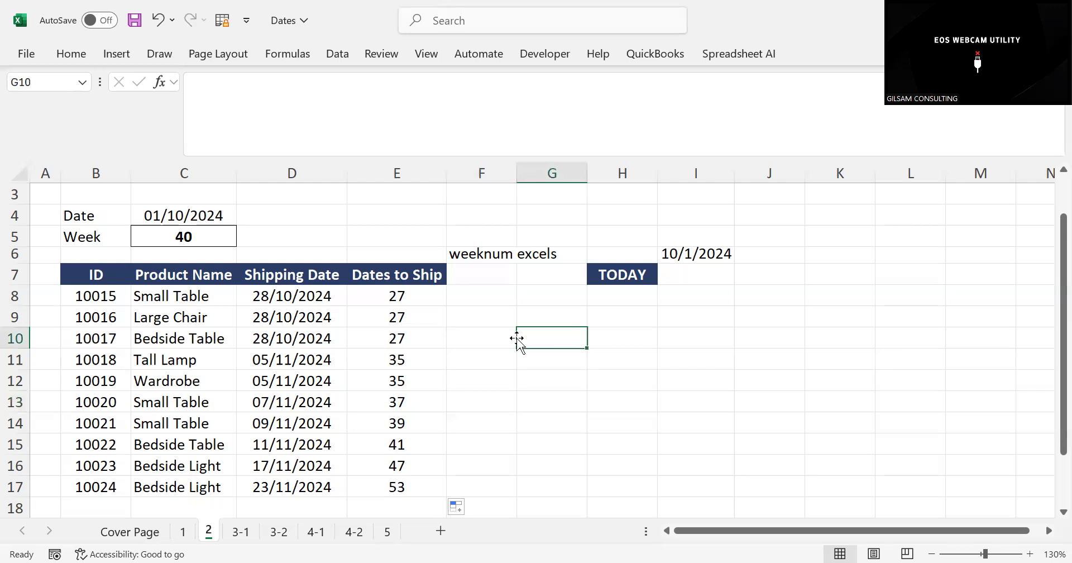
text(WEE)
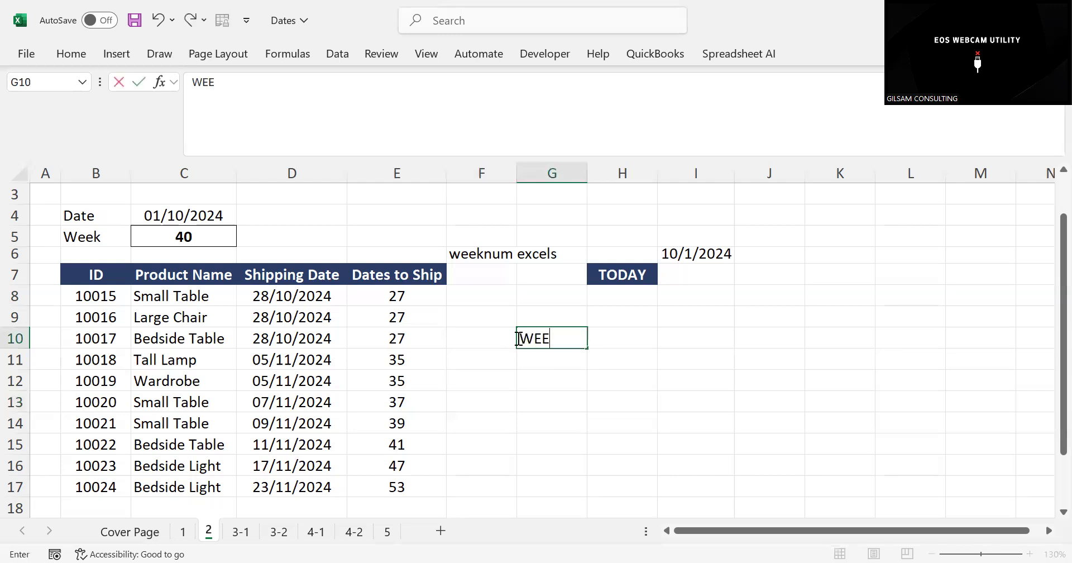
text(KNUM)
click(612, 367)
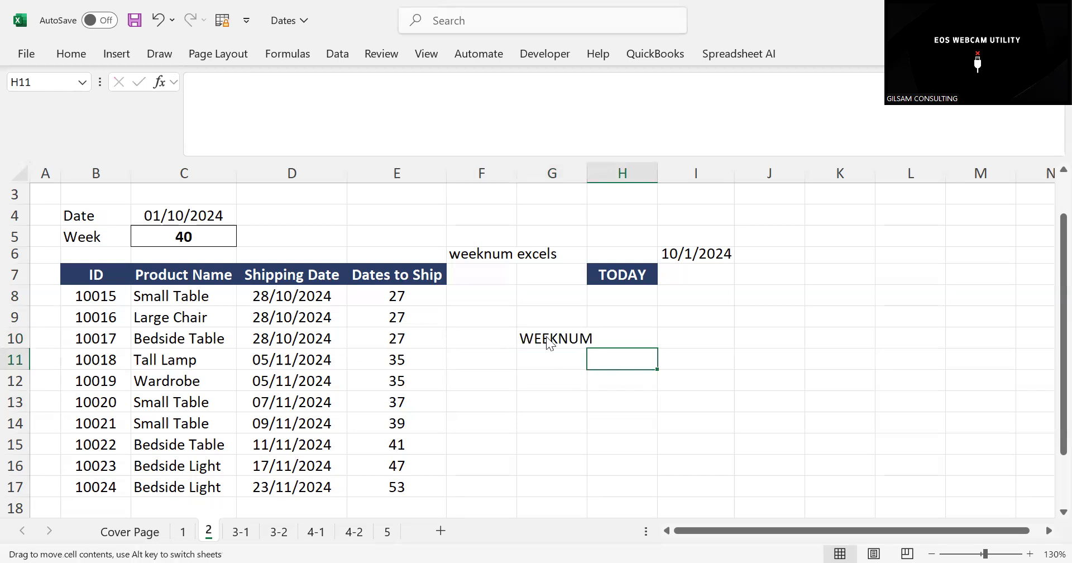
drag(550, 342, 552, 340)
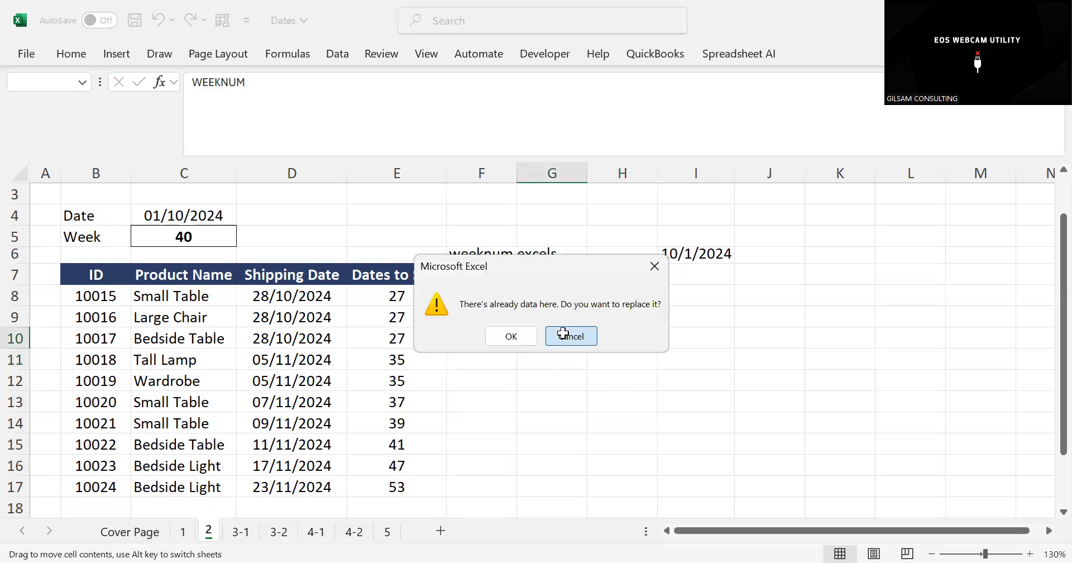
click(563, 333)
Clear the Week cell C5 and re-enter it as =WEEKNUM(C4) to get the week number of the date above
click(205, 240)
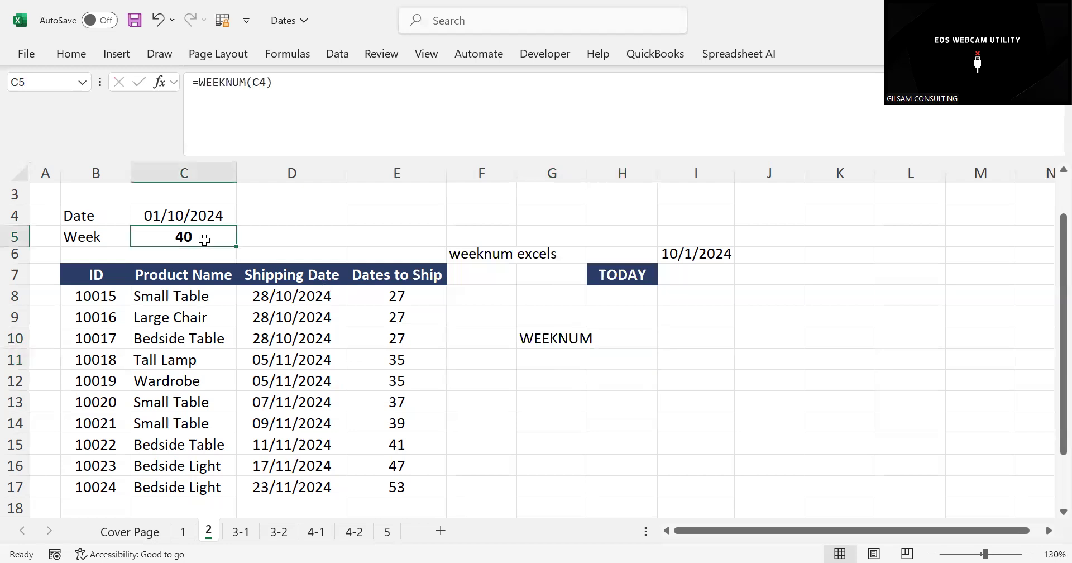
key(BackSpace)
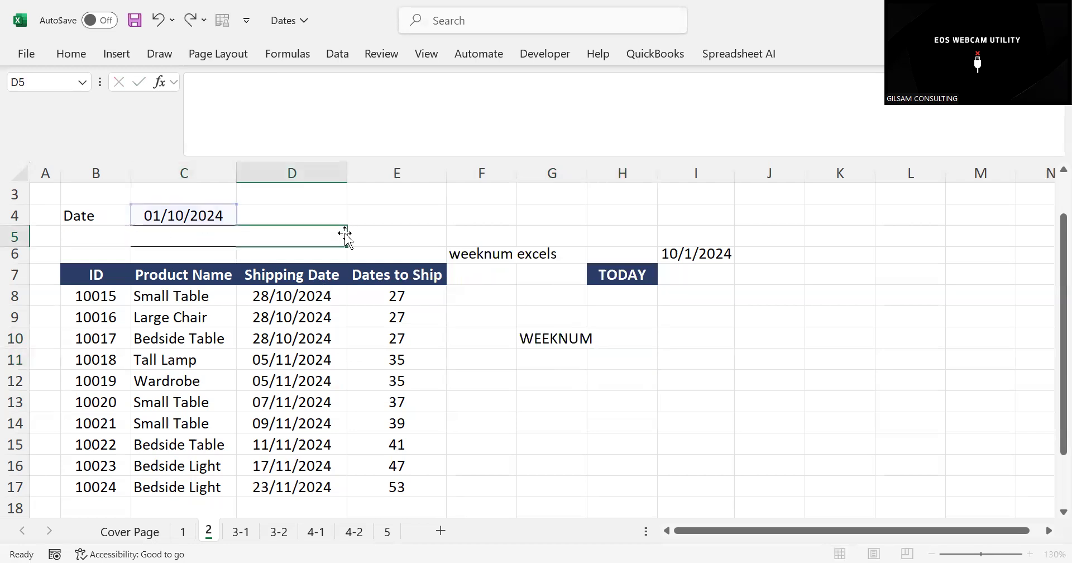
click(342, 237)
click(207, 239)
text(=)
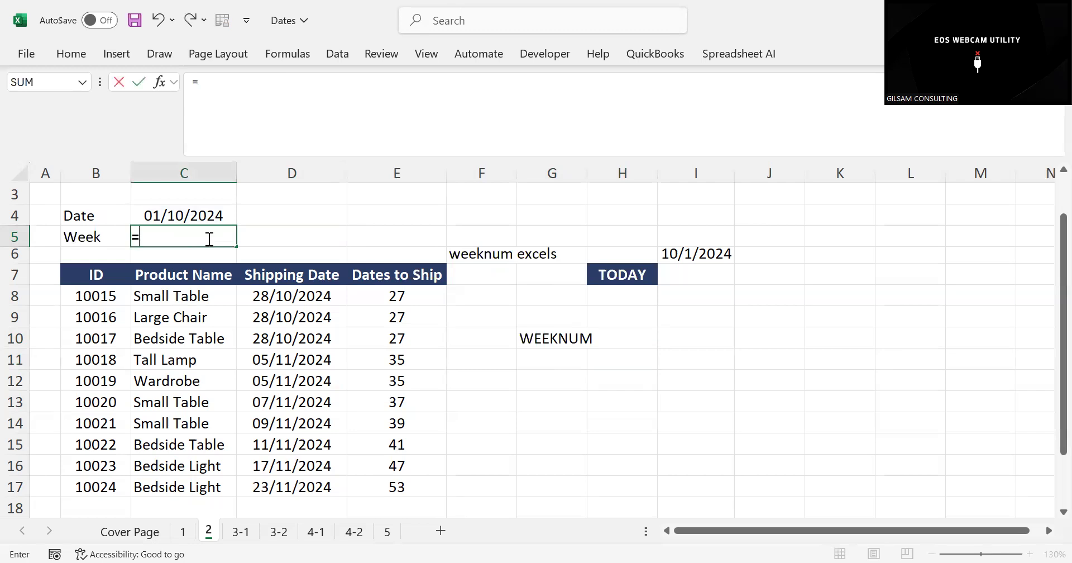
text(WEEK)
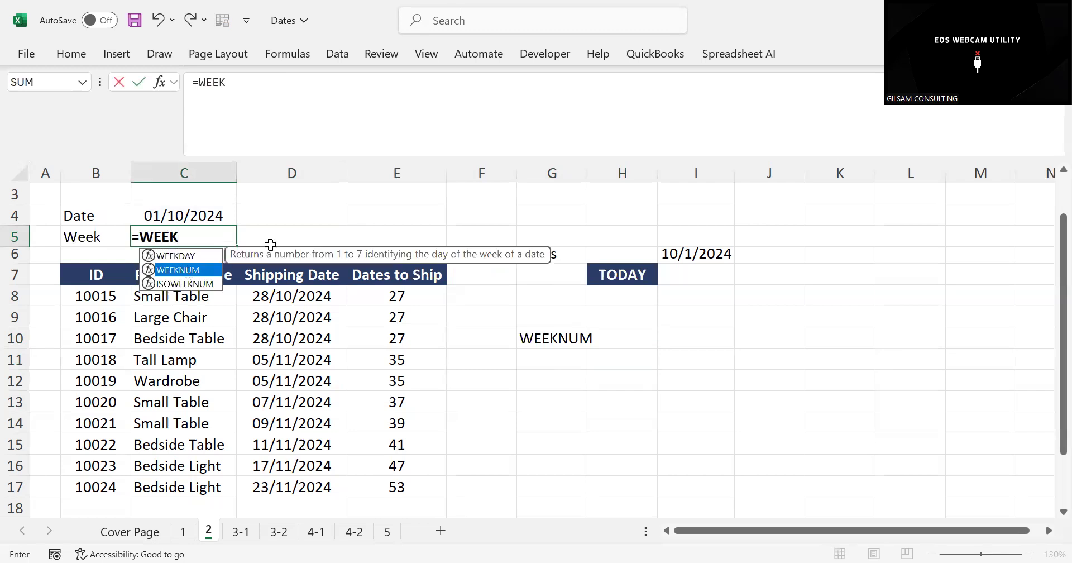
key(Tab)
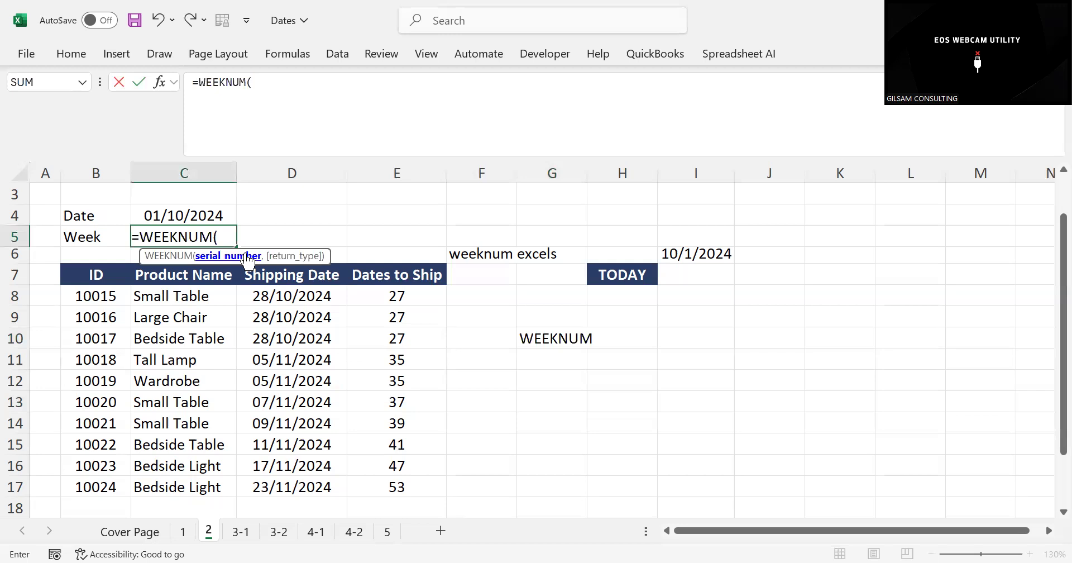
click(176, 216)
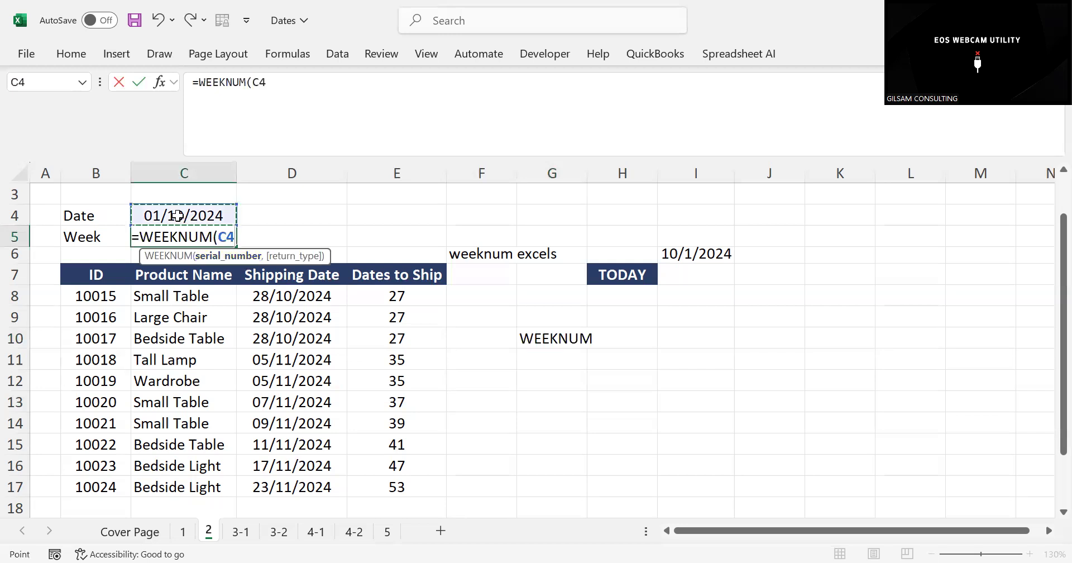
key(Return)
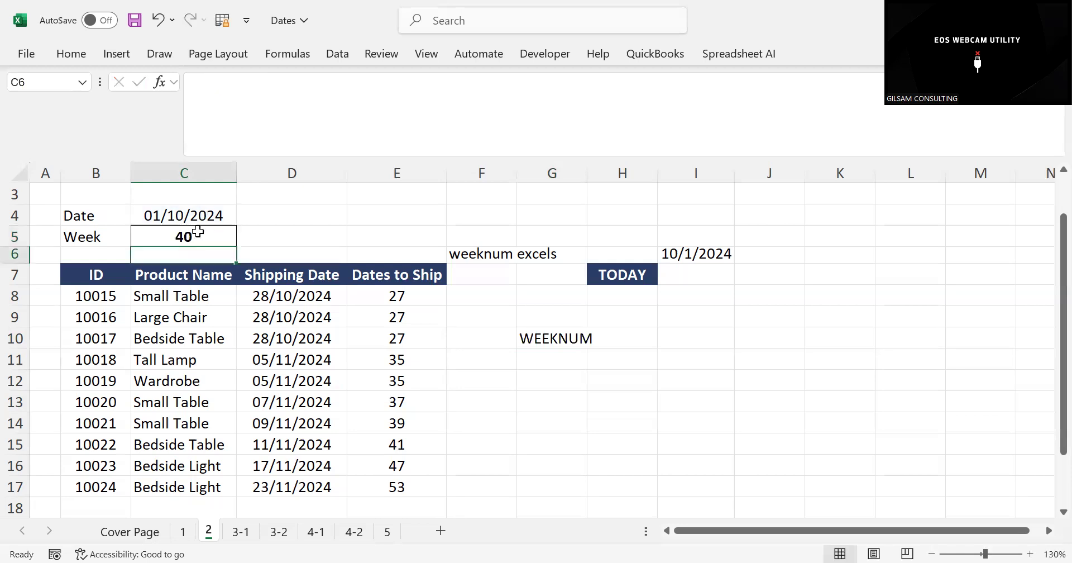
click(196, 231)
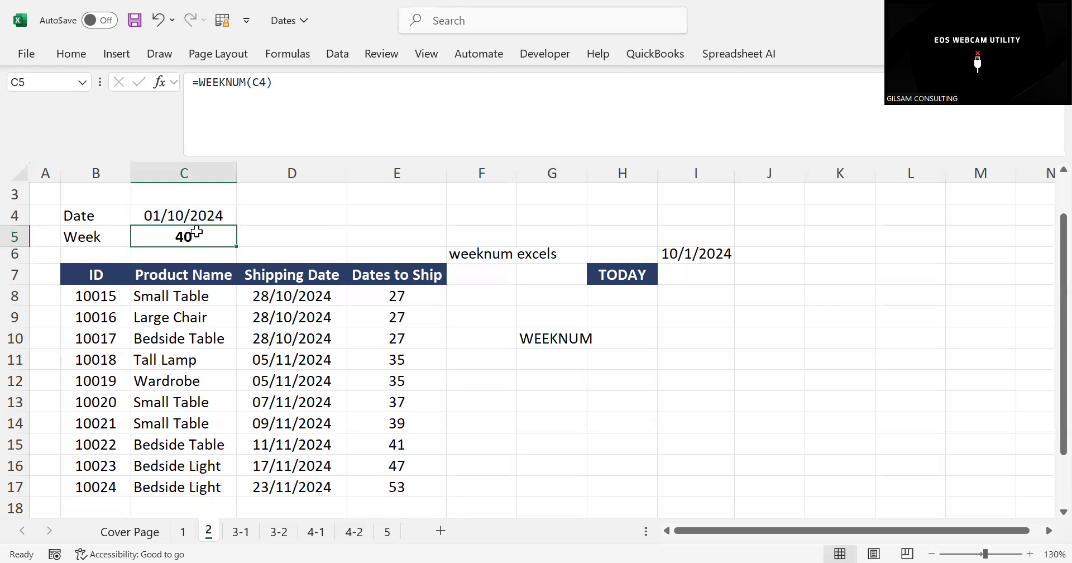
Remove the TODAY formula from the Date cell C4, leaving the cell empty
click(194, 215)
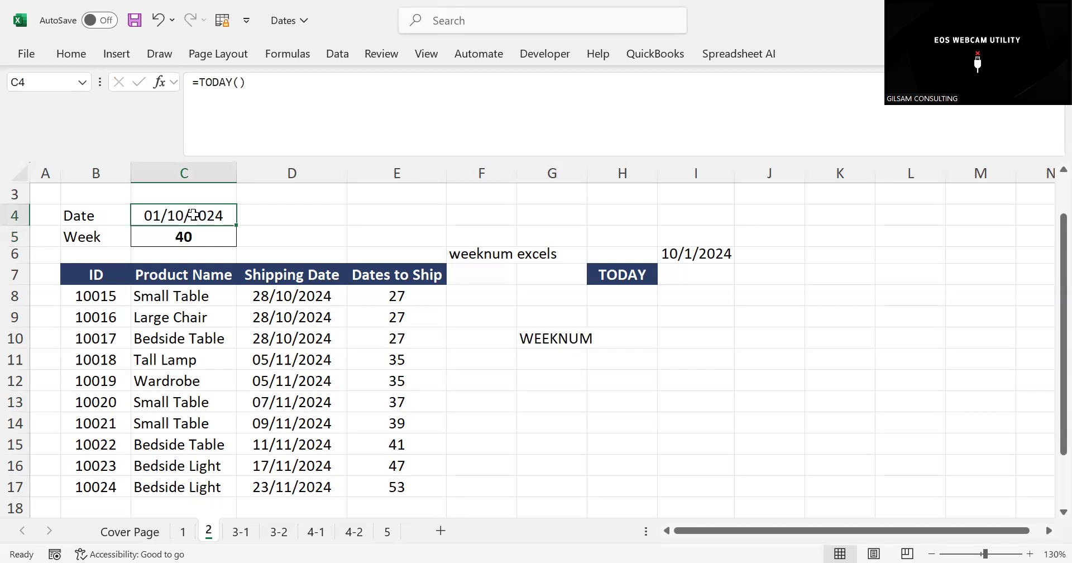
drag(254, 84, 191, 83)
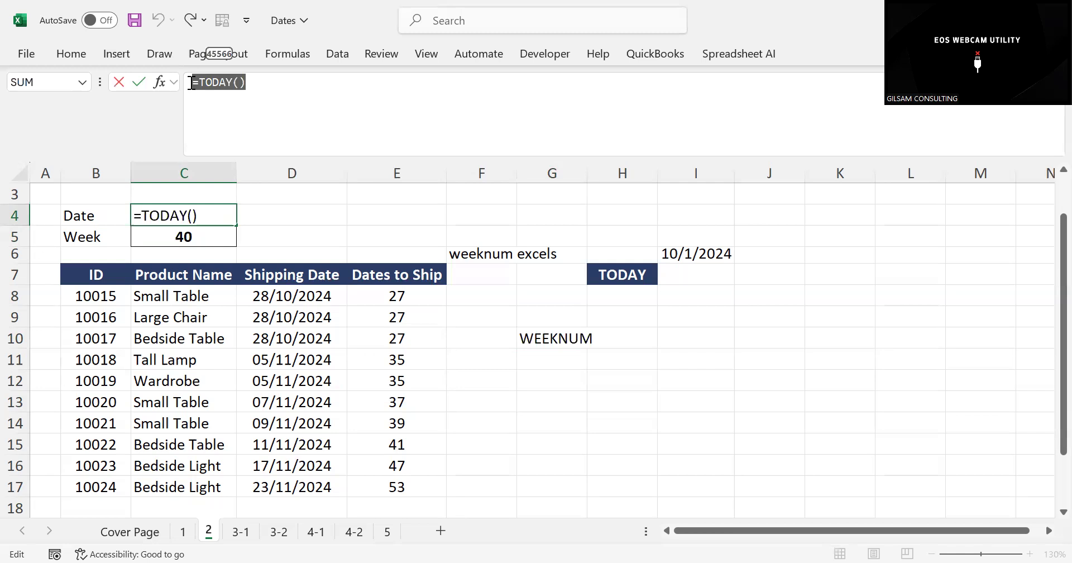
text(=)
click(464, 358)
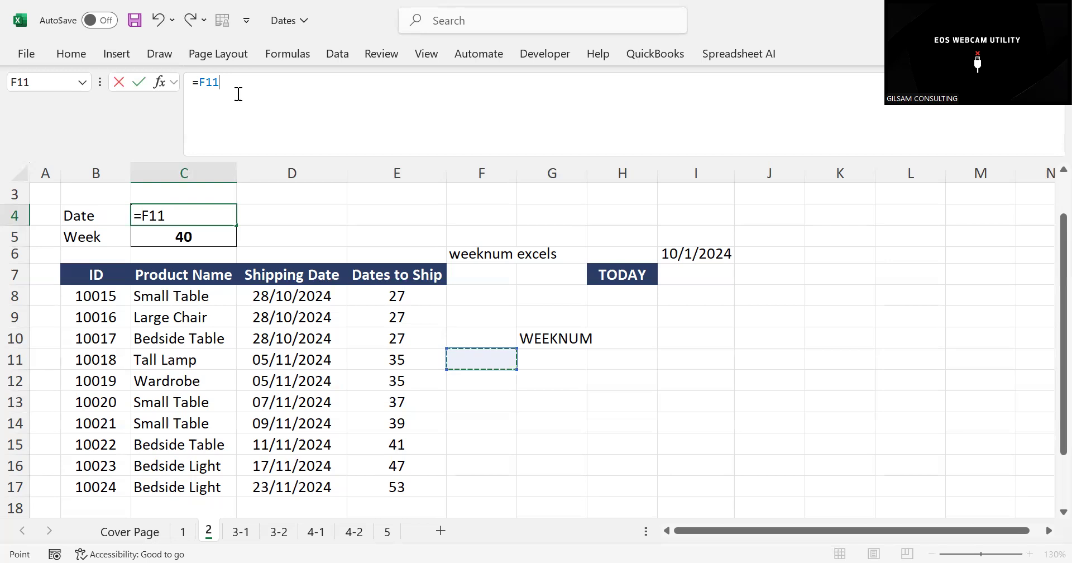
key(BackSpace)
key(Return)
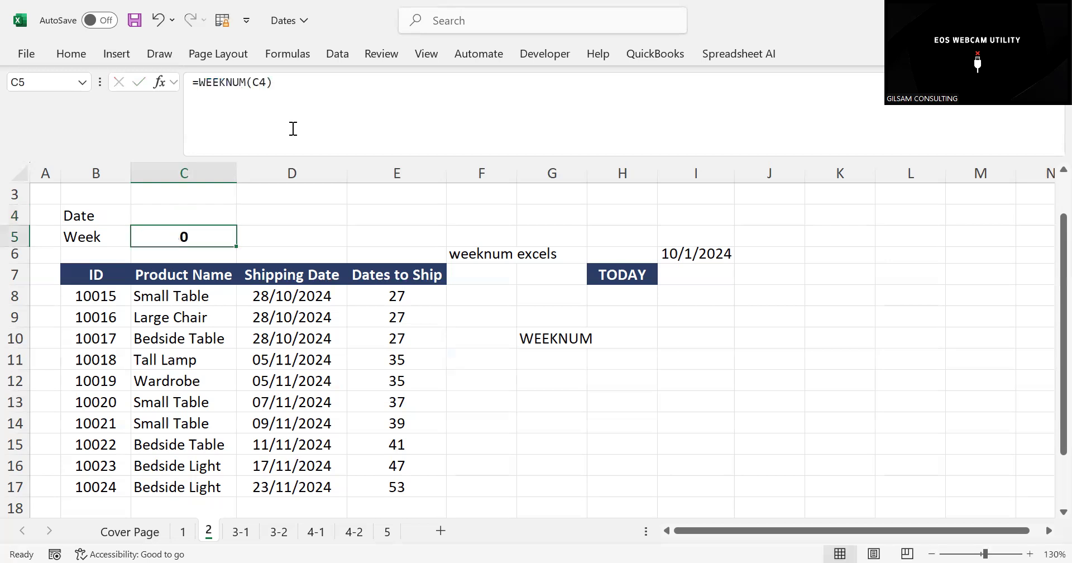
Undo the removal of the TODAY formula from the Date cell C4
key(ctrl+z)
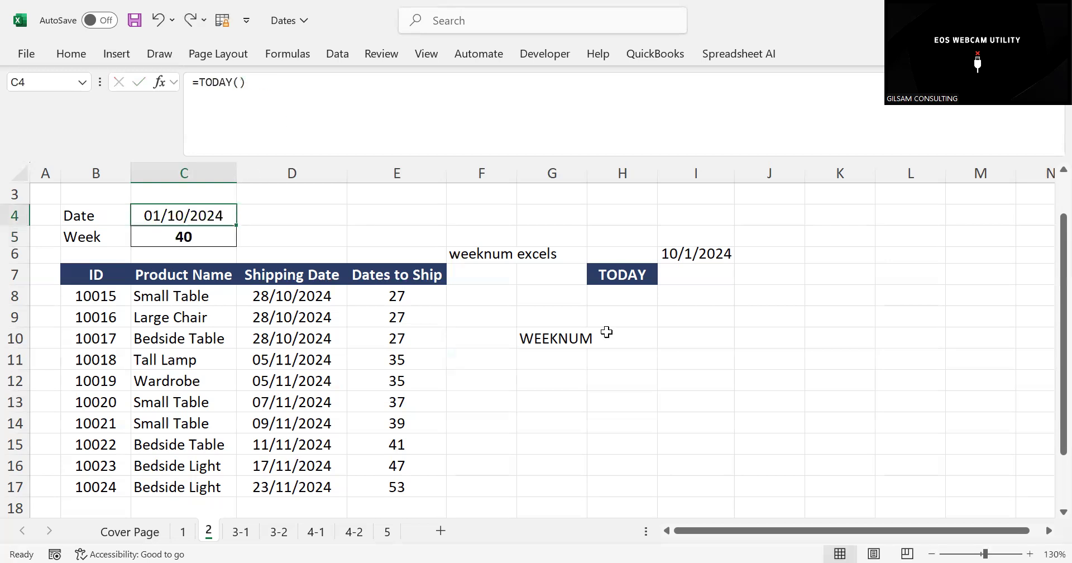
click(670, 349)
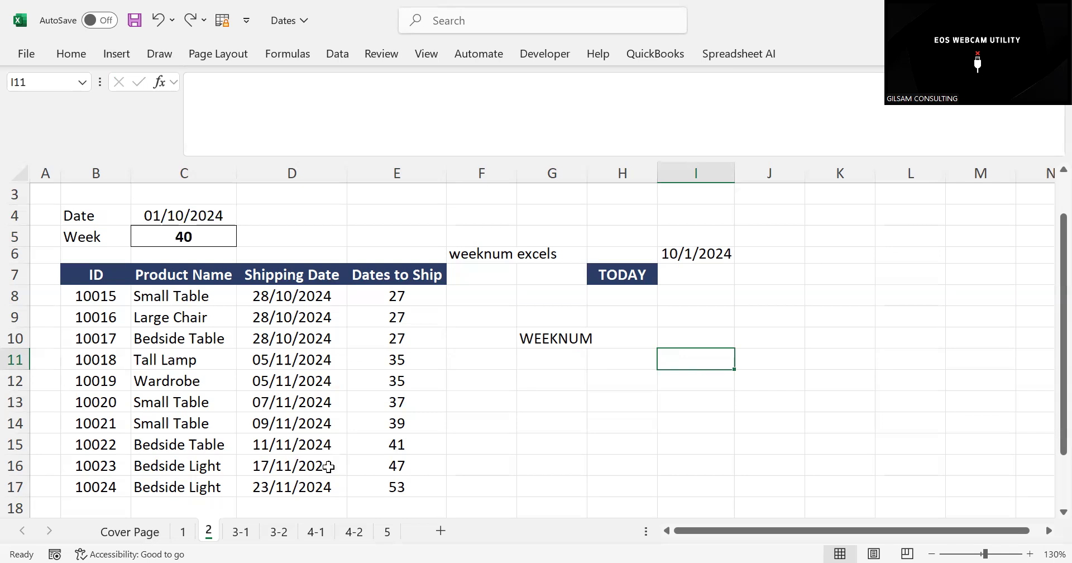
Open sheet 3-1 and look over the product shipping table, including the date and week cells above it
click(241, 532)
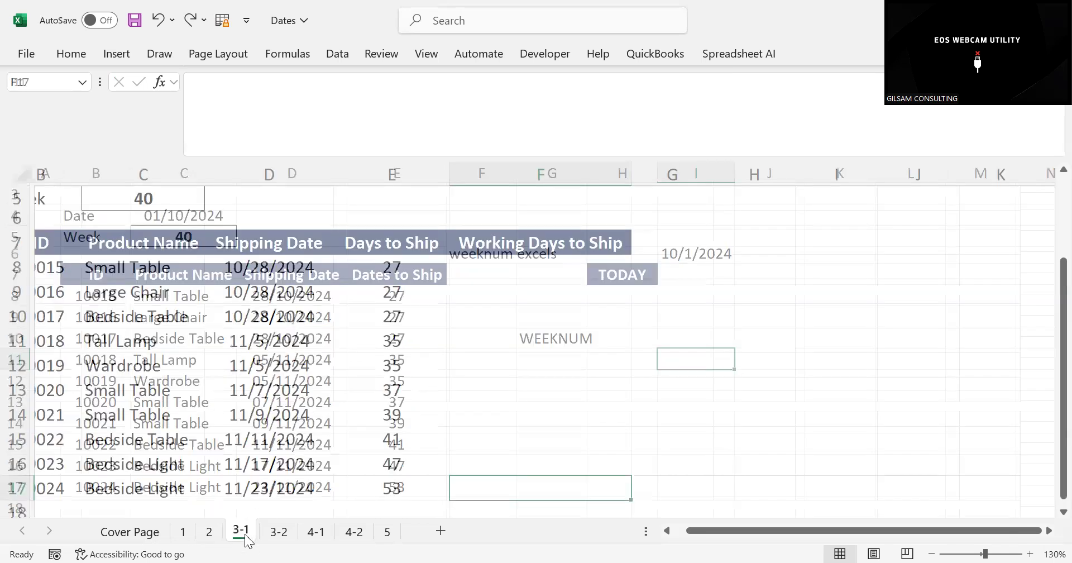
click(544, 414)
click(505, 344)
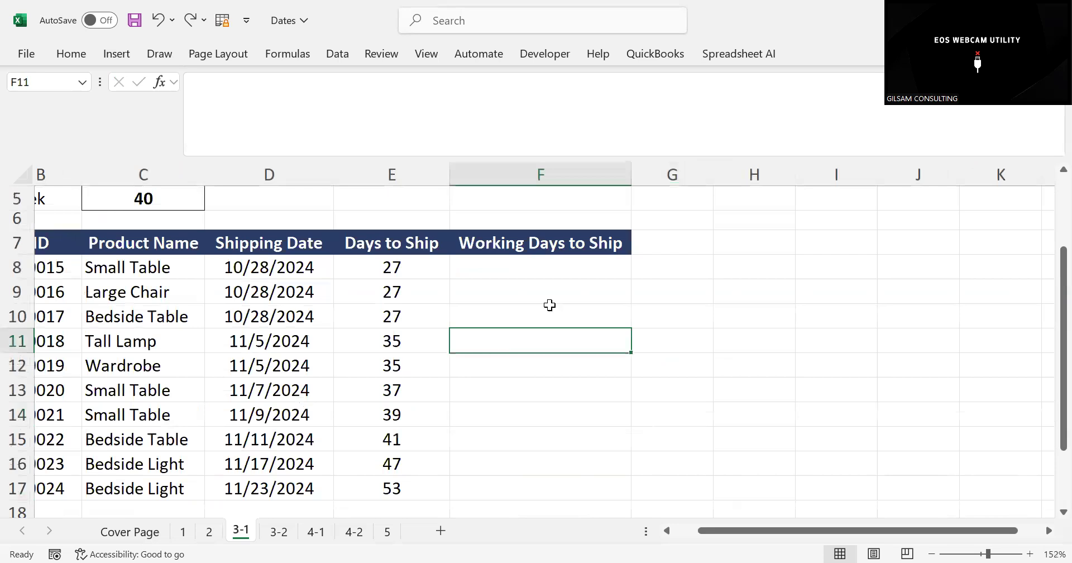
click(499, 298)
key(Up)
key(Up)
key(Up)
key(Up)
key(Up)
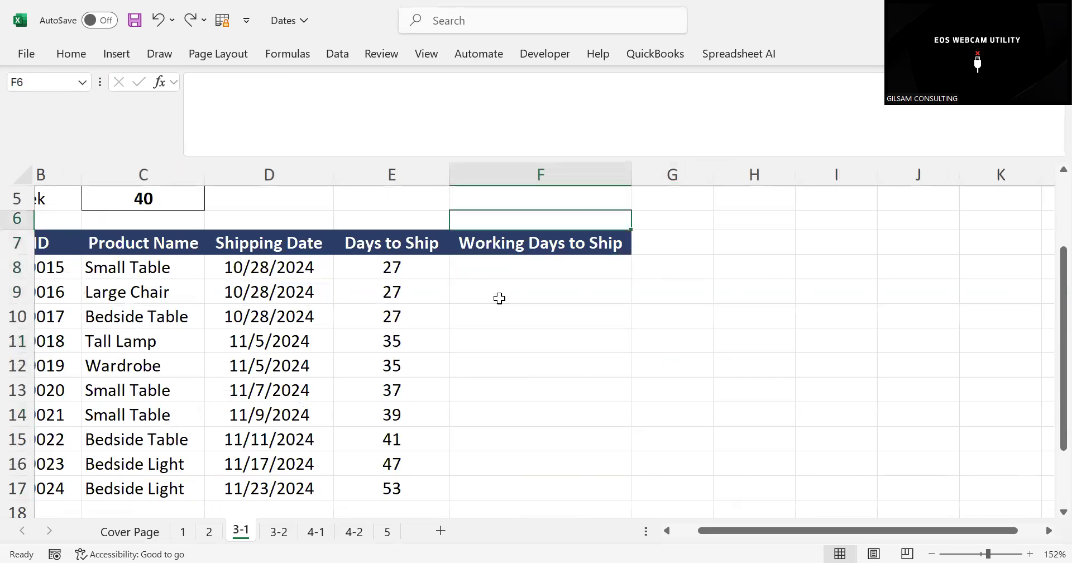
key(Up)
key(Up)
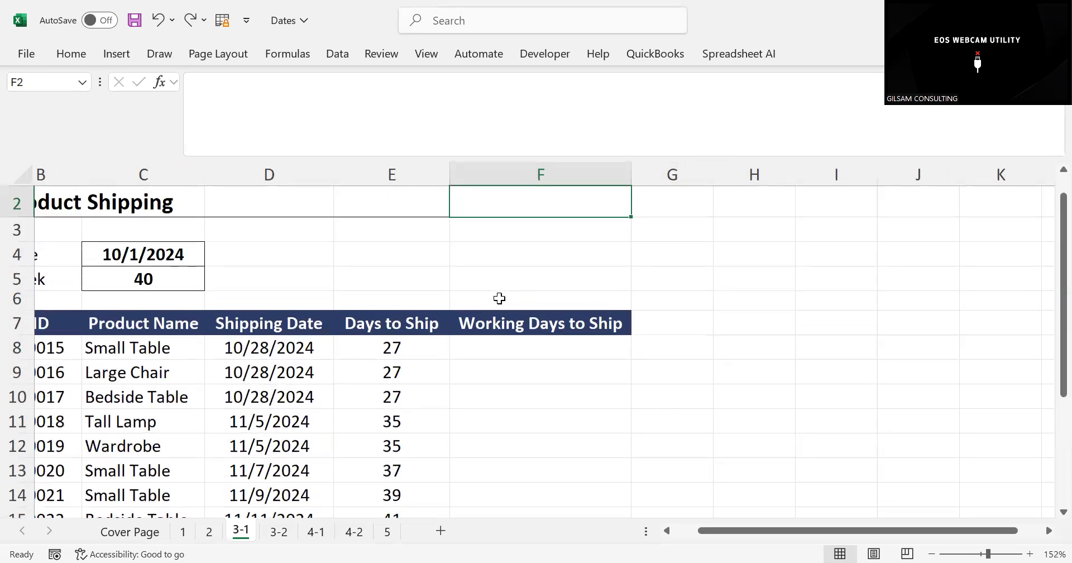
Examine the Days to Ship formula in E8 alongside the empty Working Days to Ship cell F8
click(555, 340)
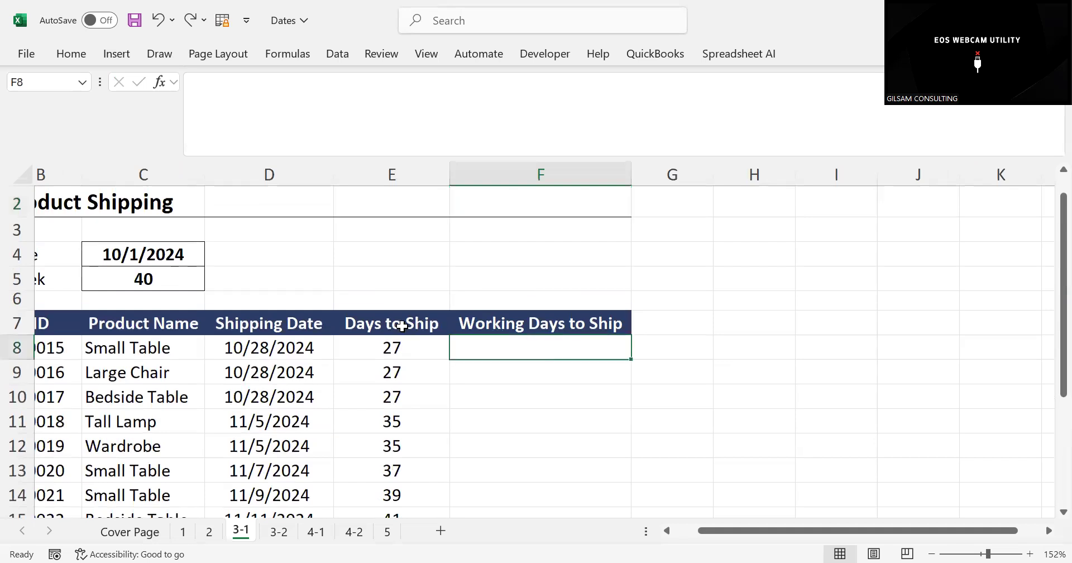
click(384, 341)
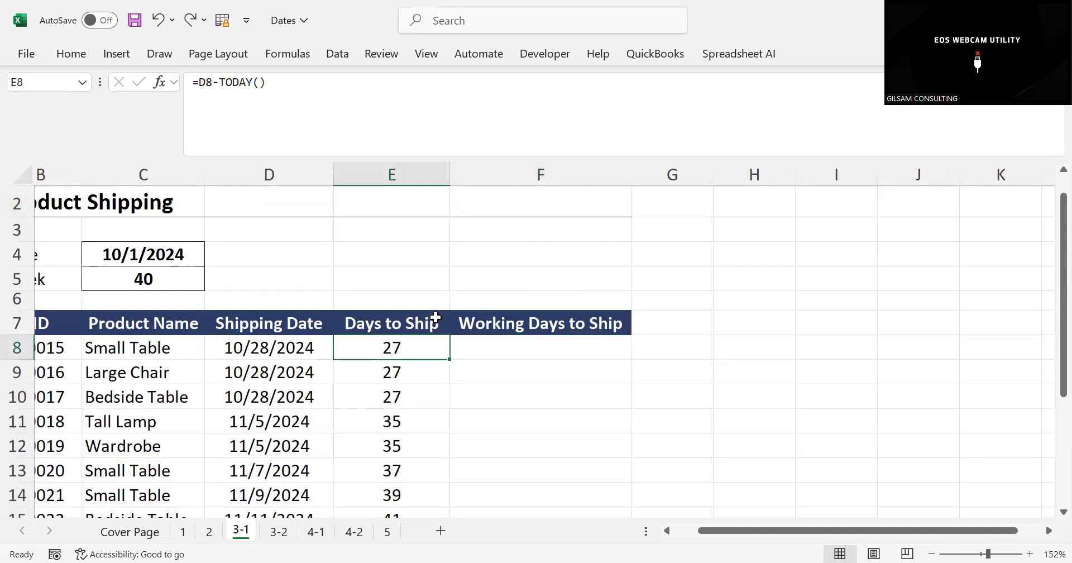
click(502, 351)
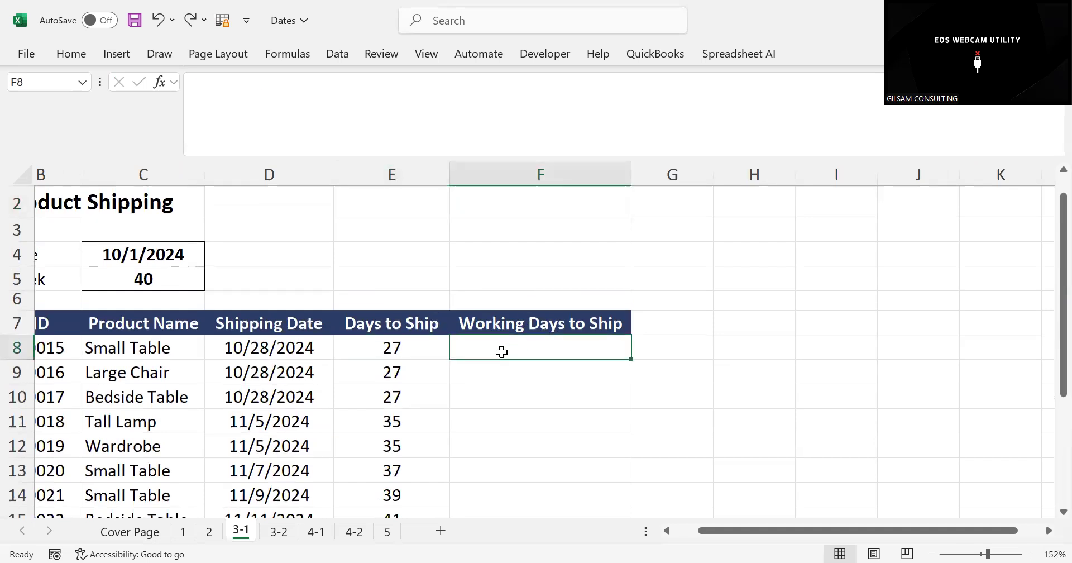
click(400, 347)
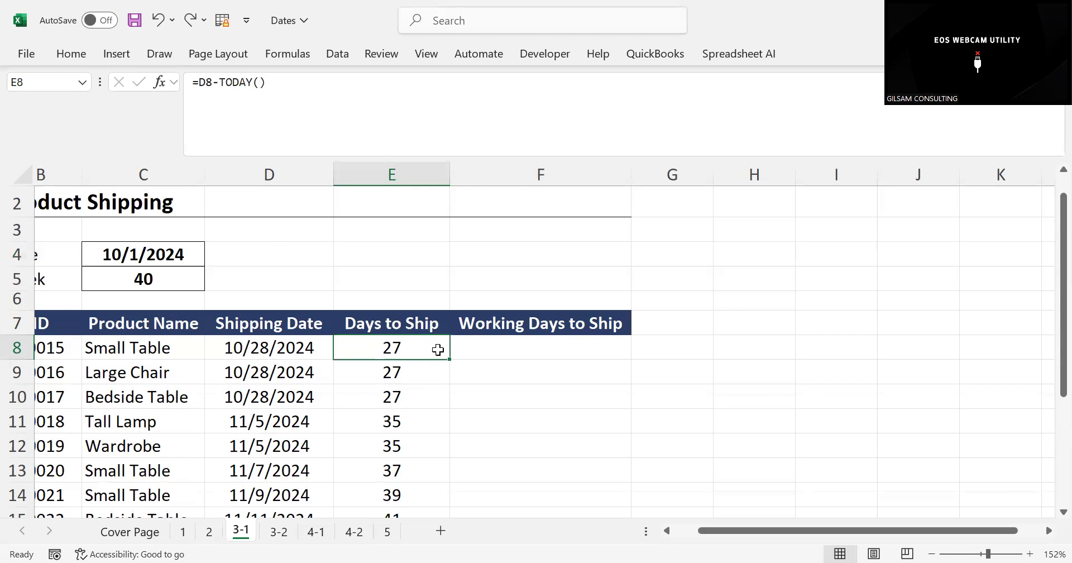
click(602, 276)
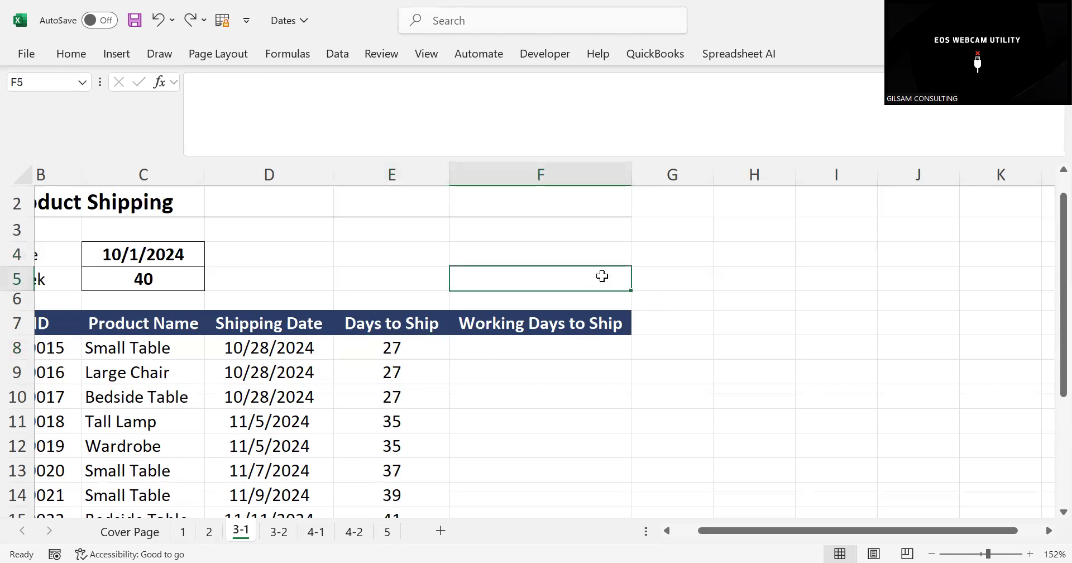
Enter the label NETWORKDAYS in F4, above the Working Days to Ship column
click(510, 246)
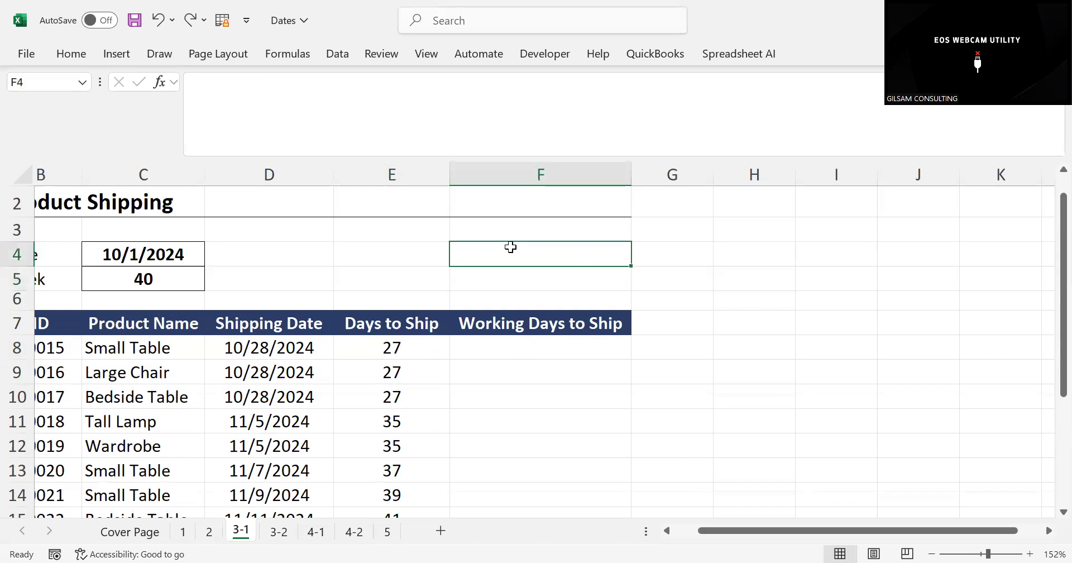
text(NE)
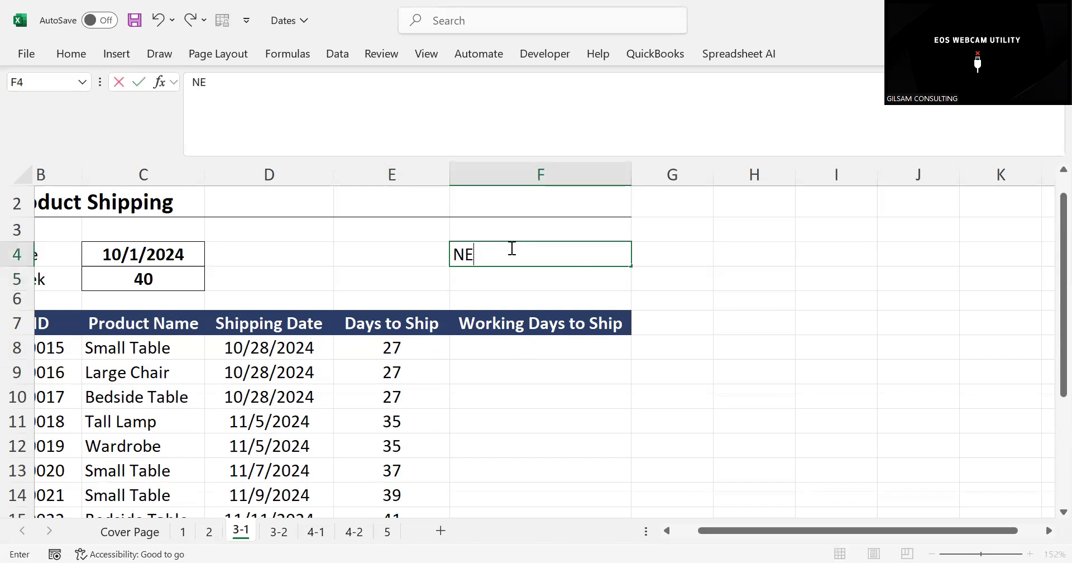
text(TWORKDAYS)
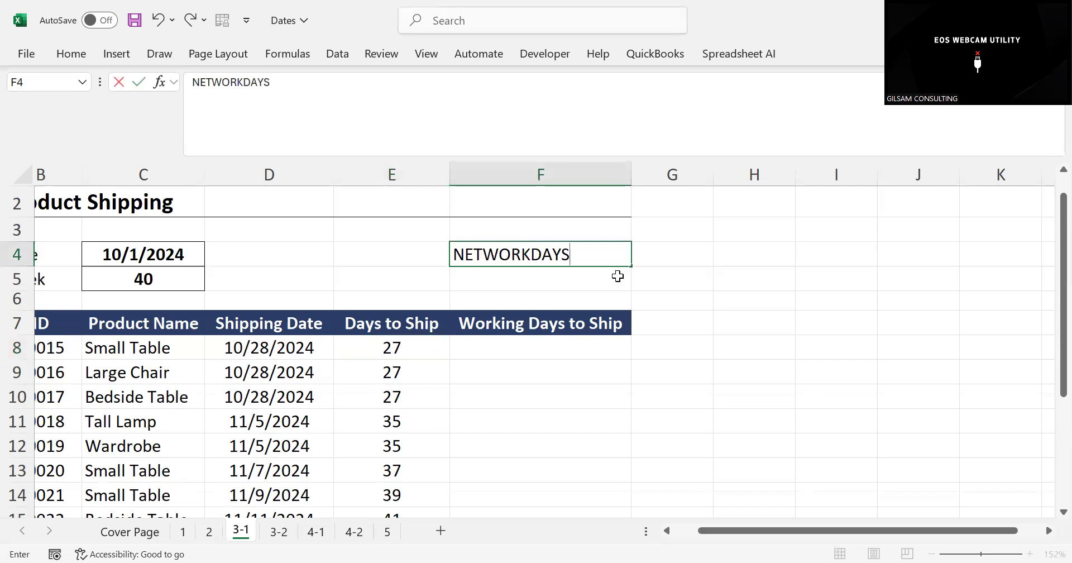
click(669, 284)
click(559, 260)
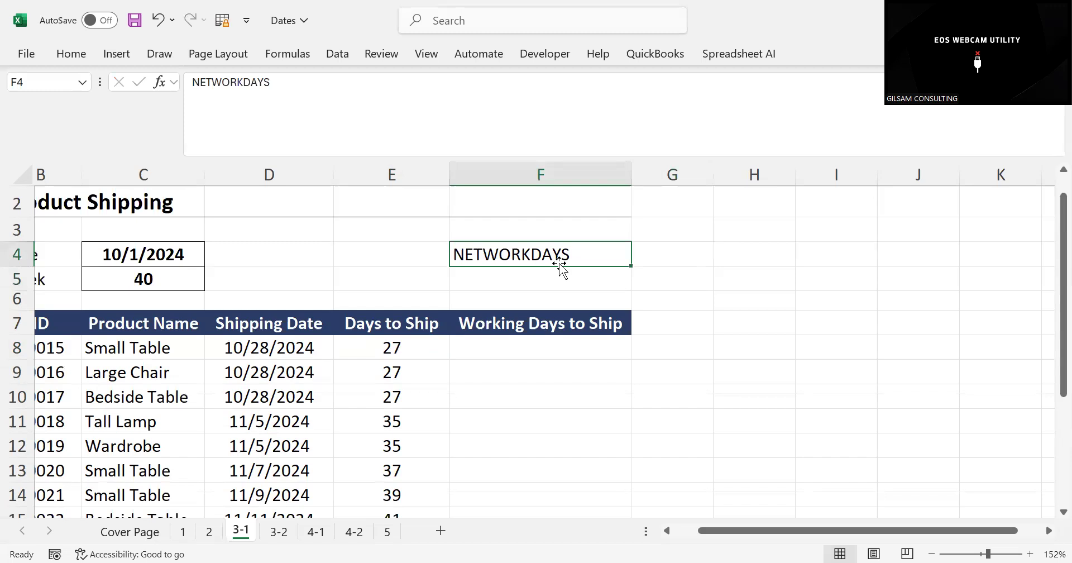
click(656, 284)
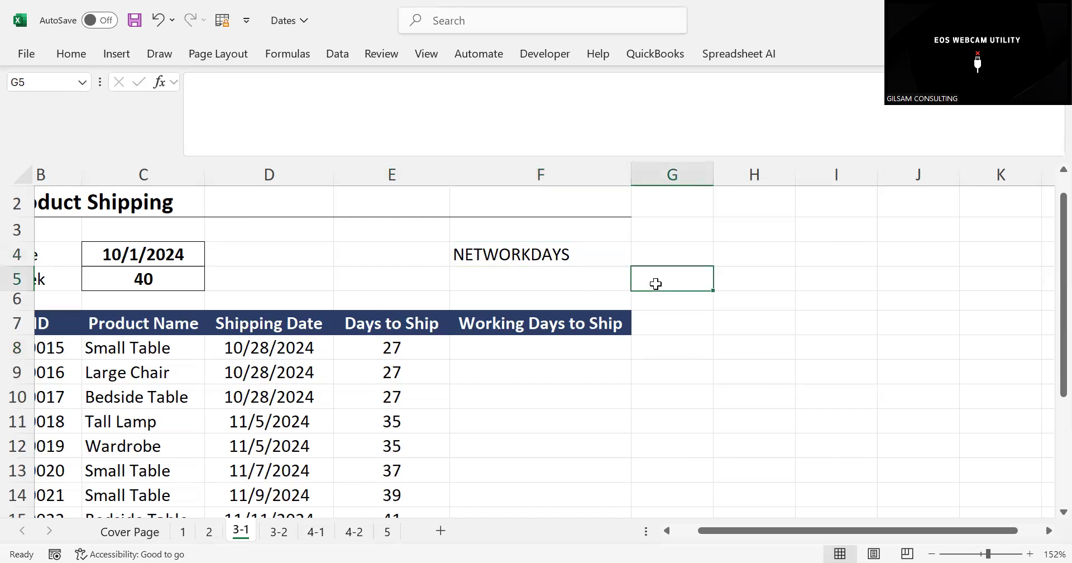
click(534, 254)
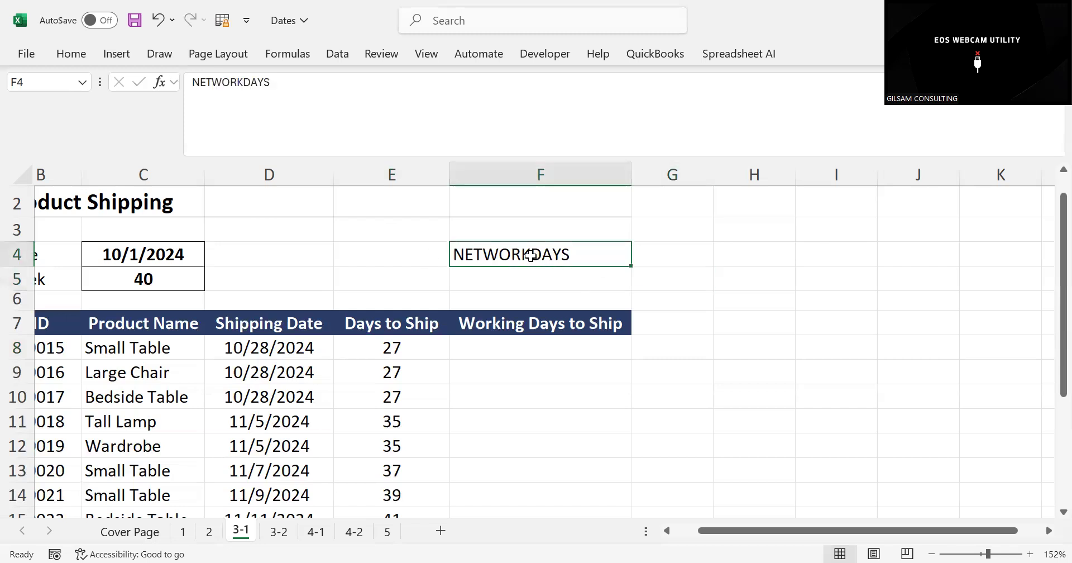
Enter =NETWORKDAYS(TODAY(),D8) in F8 to calculate the first product's working days to ship, then check the formula
click(491, 353)
text(=)
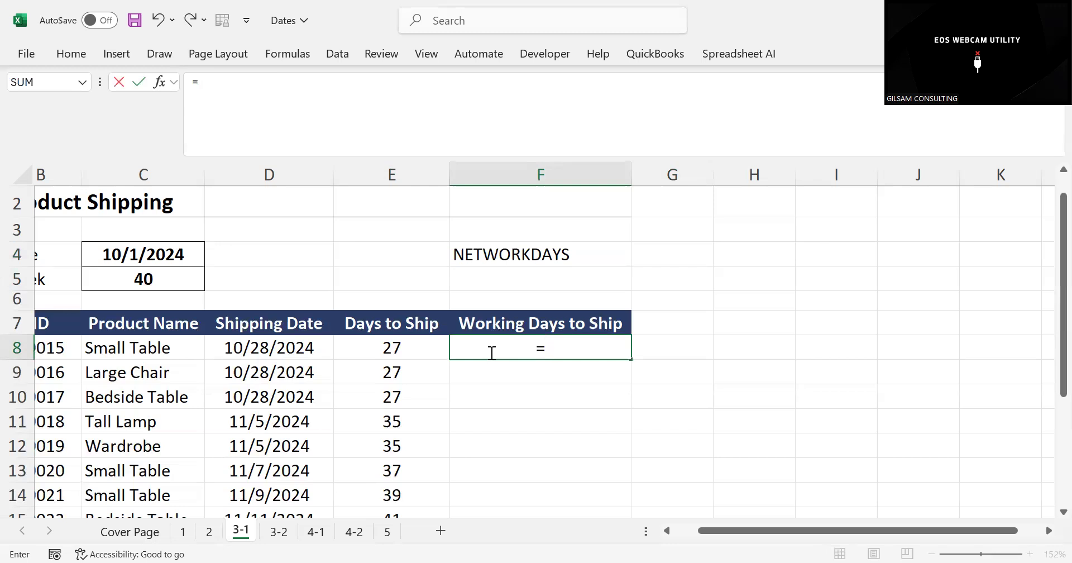
text(NE)
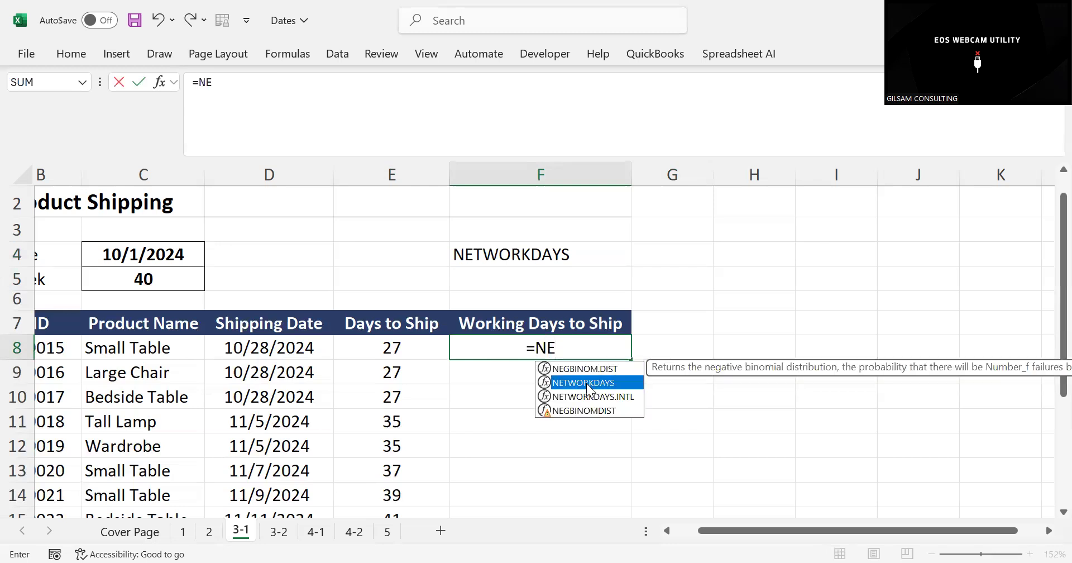
double_click(587, 383)
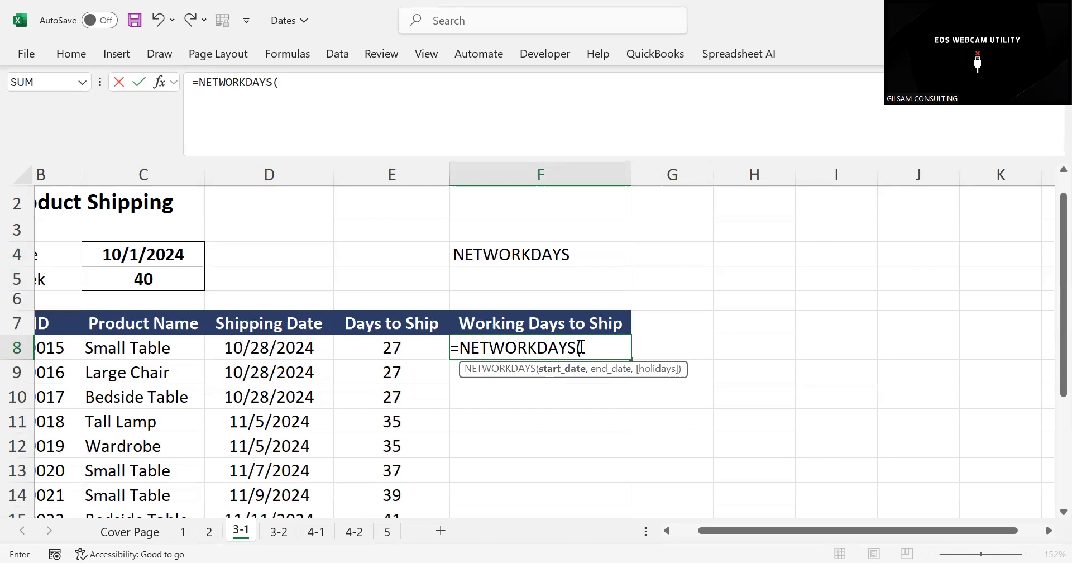
text(TODA)
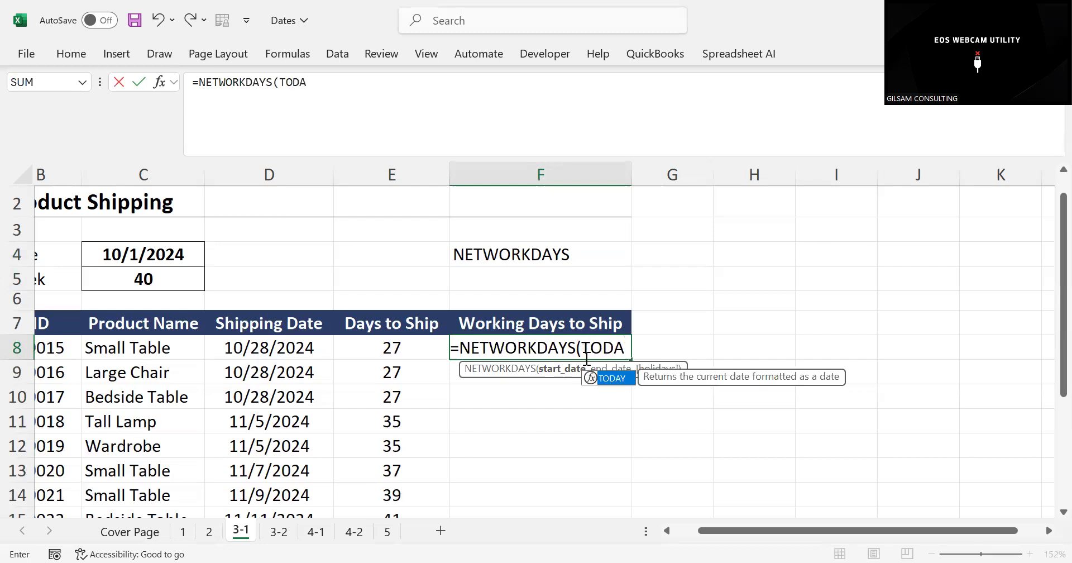
double_click(613, 378)
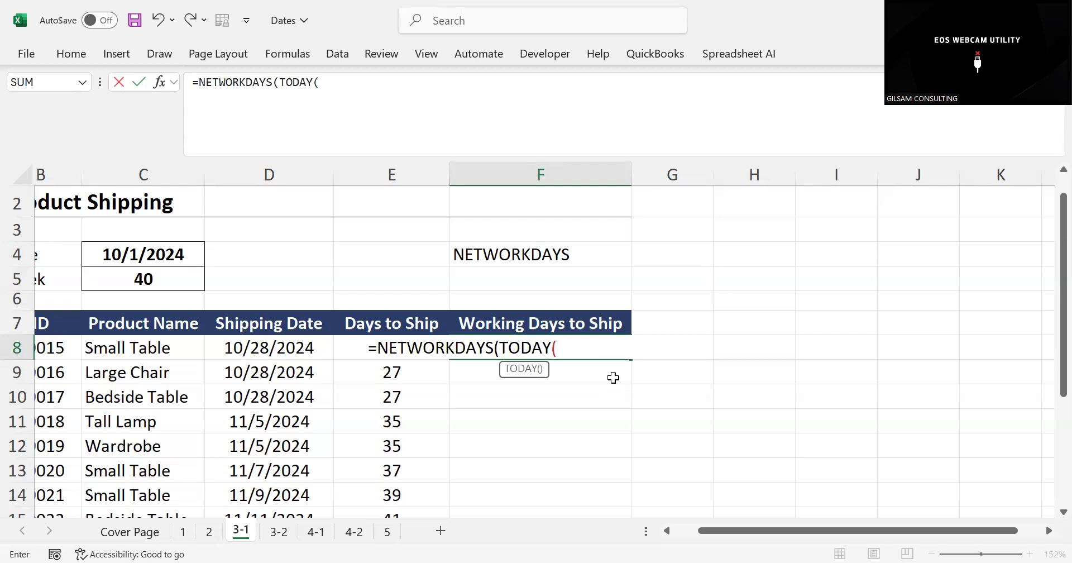
text(),)
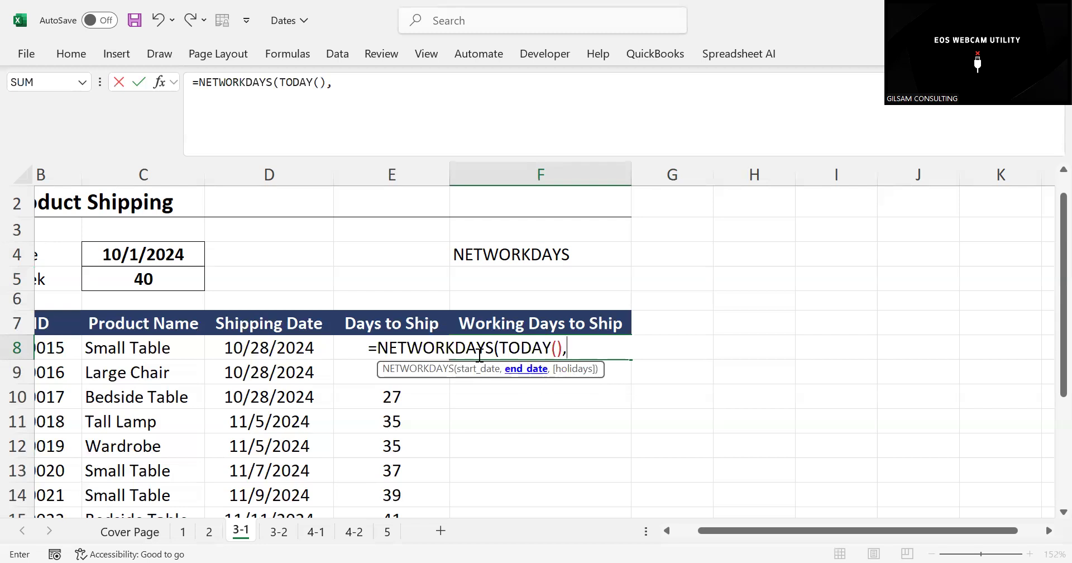
click(286, 344)
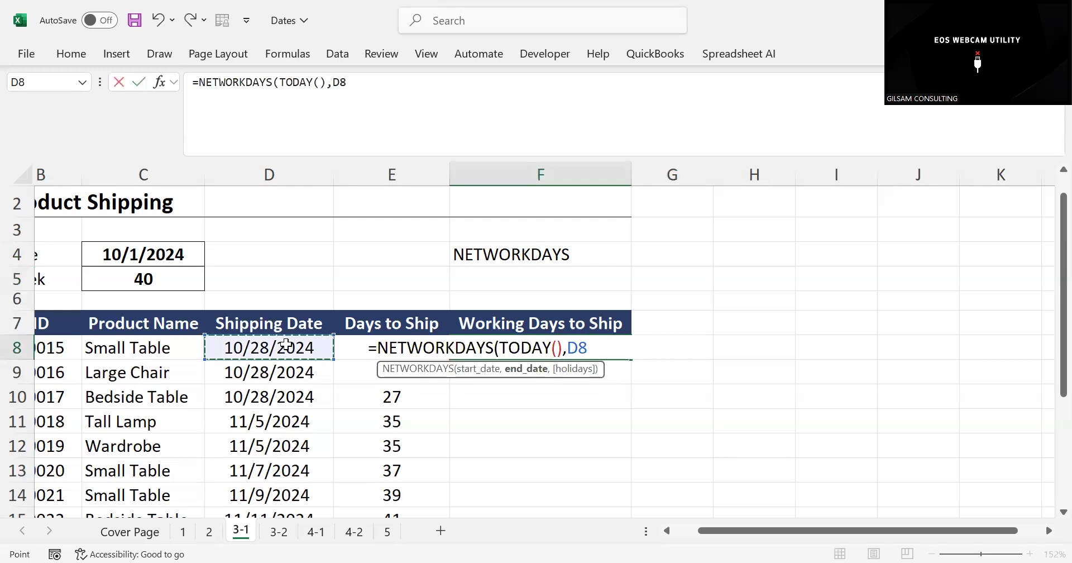
key(Return)
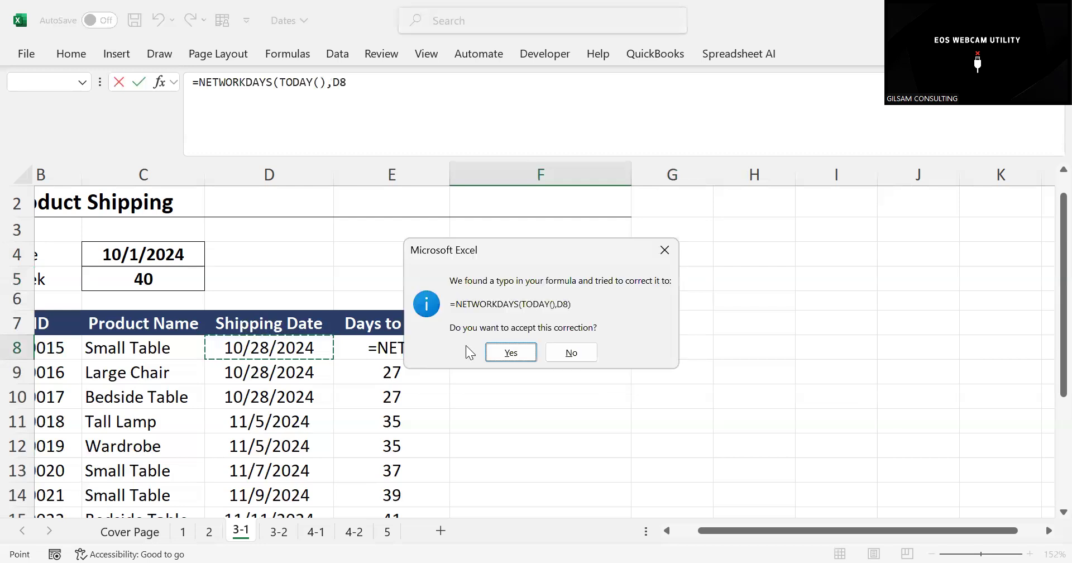
click(500, 354)
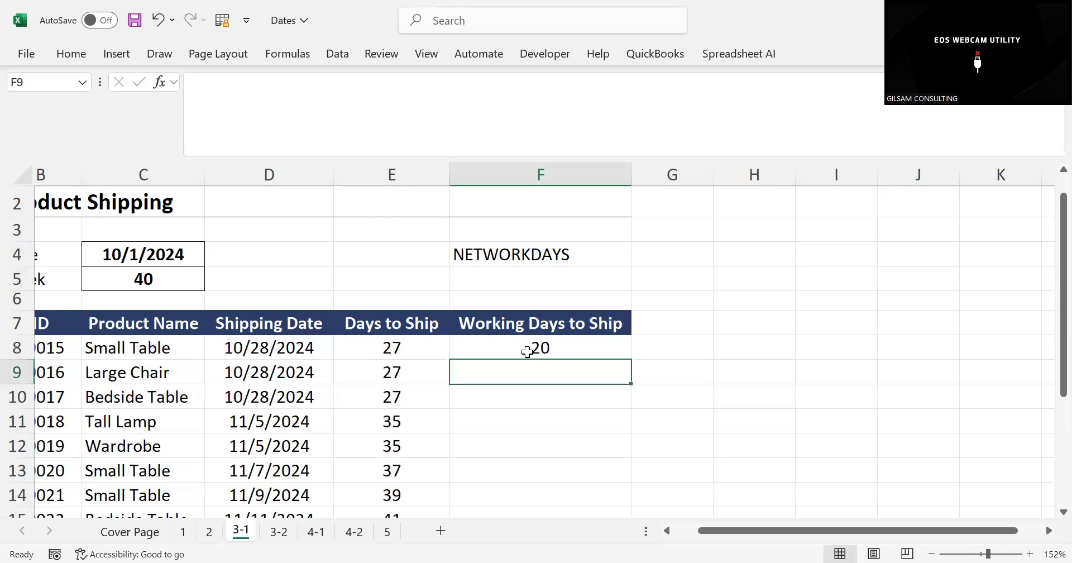
click(527, 352)
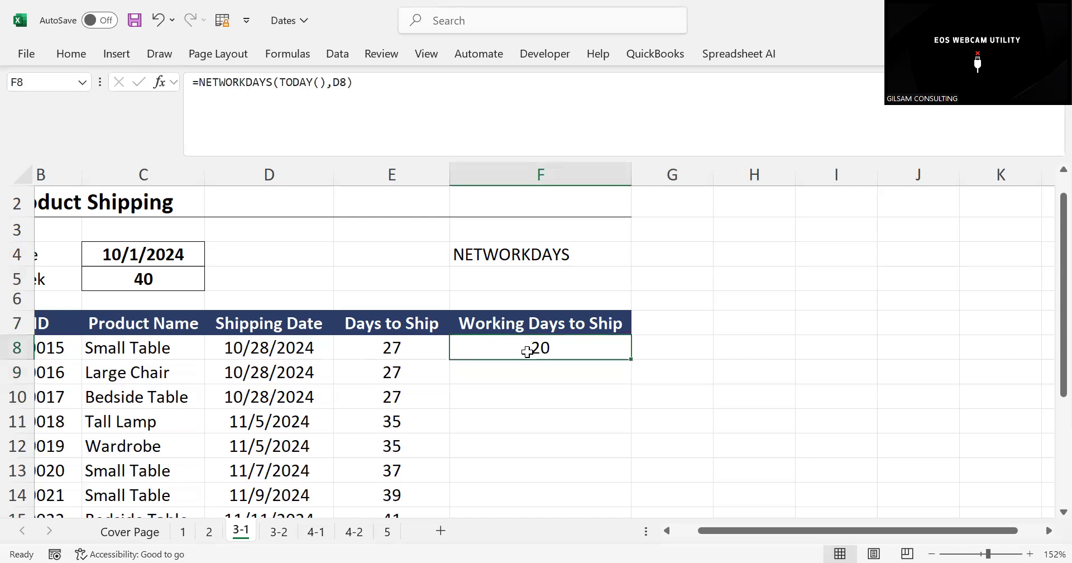
Copy the first shipping date from D8 into H8 and widen column H to fit the date
click(729, 338)
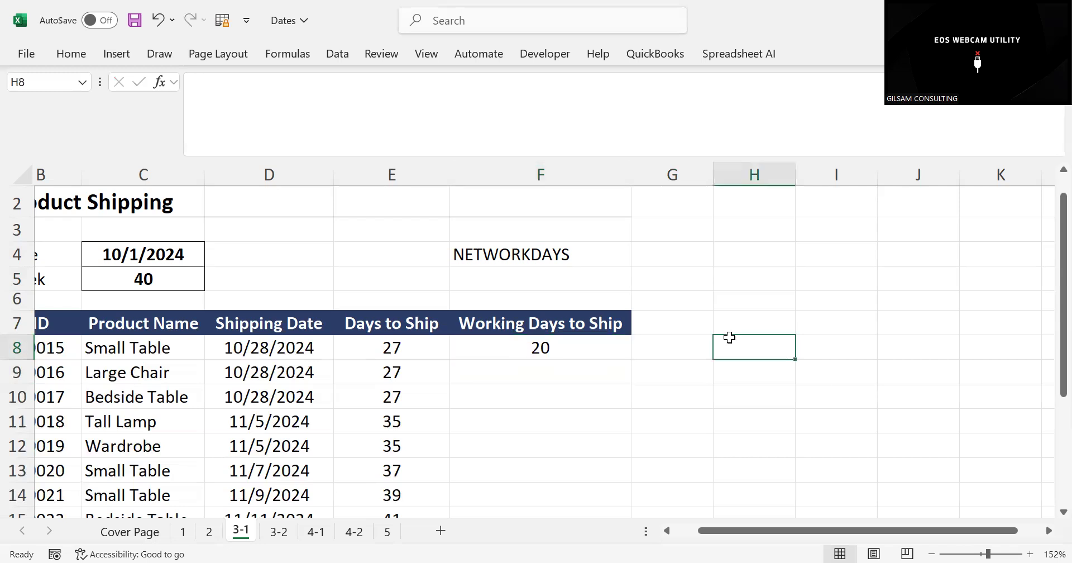
click(224, 352)
key(ctrl+c)
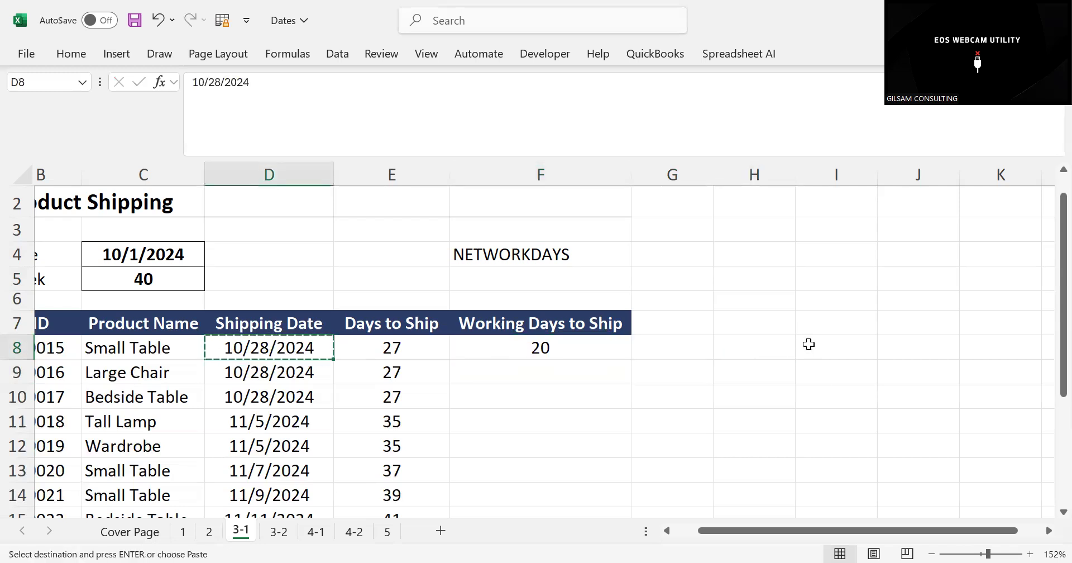
click(778, 337)
key(ctrl+v)
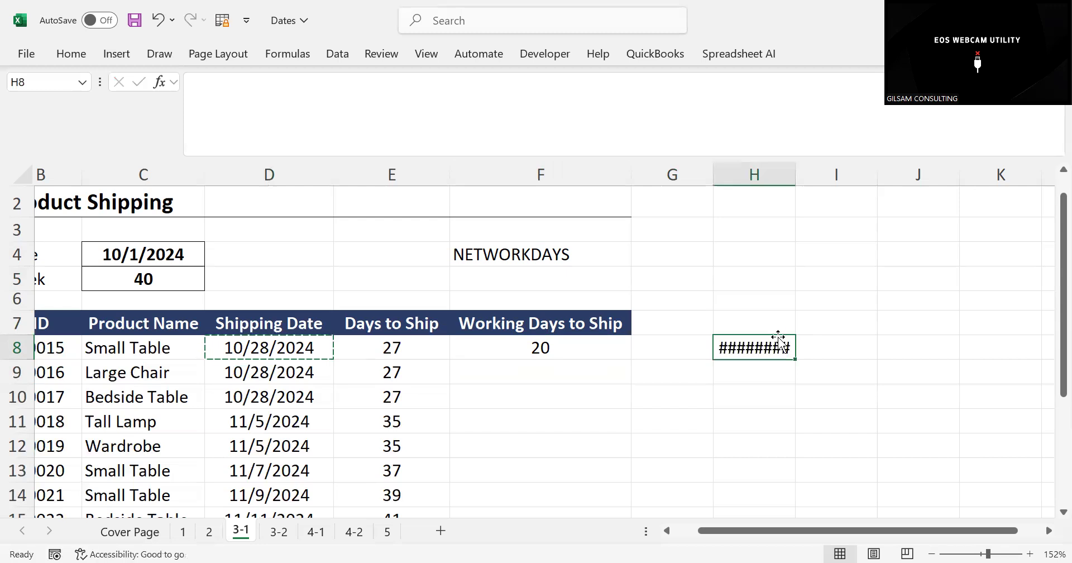
double_click(797, 174)
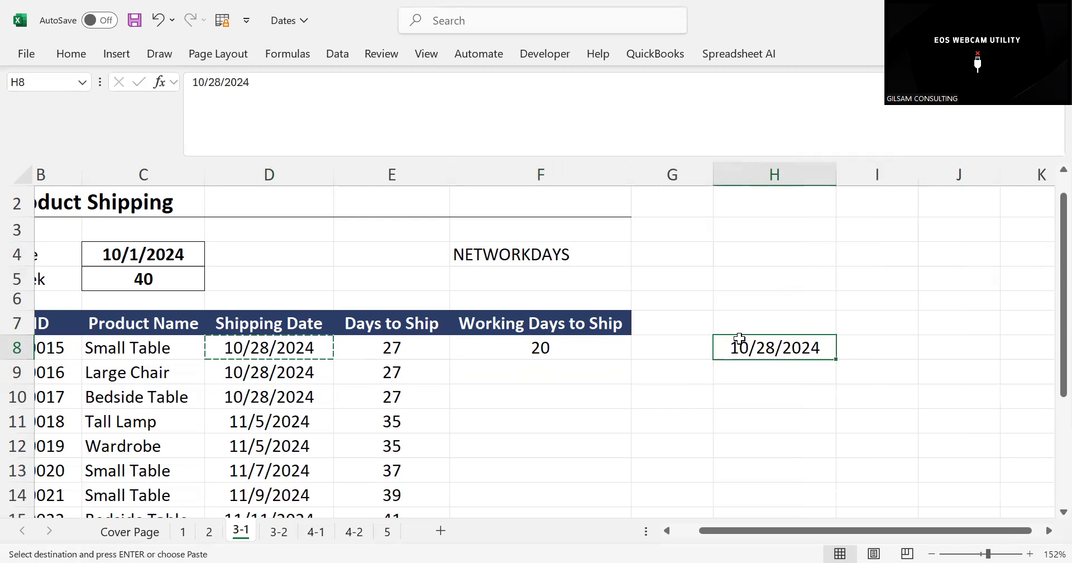
Change the copied date in H8 to 10/18/2024
click(205, 83)
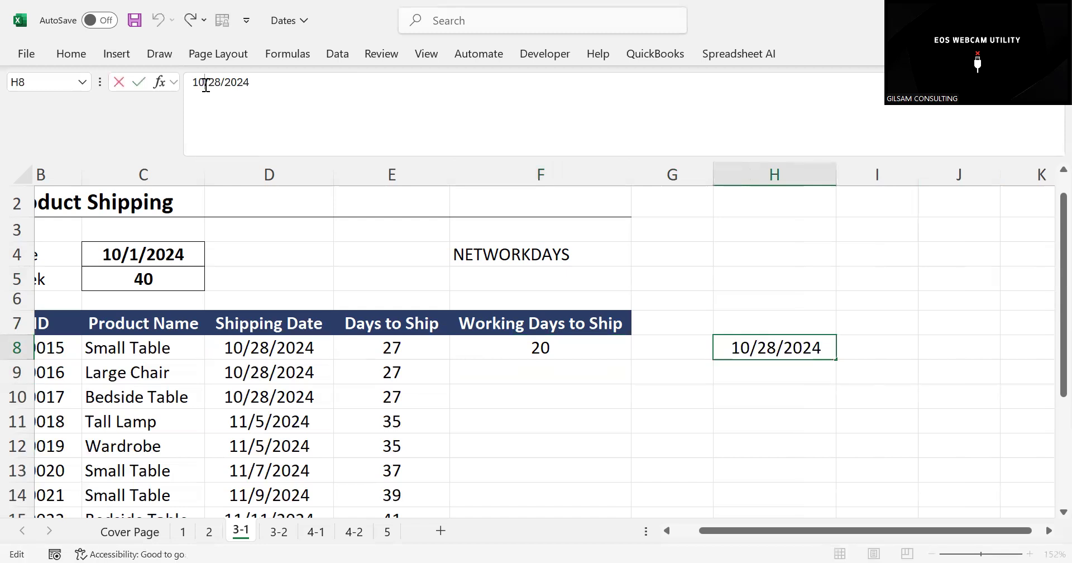
key(Delete)
key(Delete)
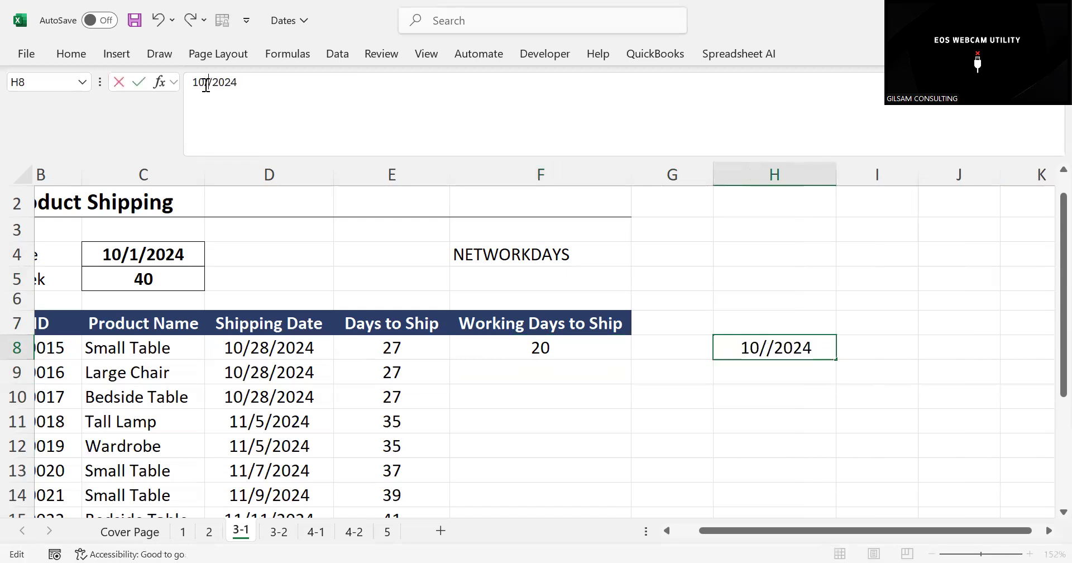
text(18)
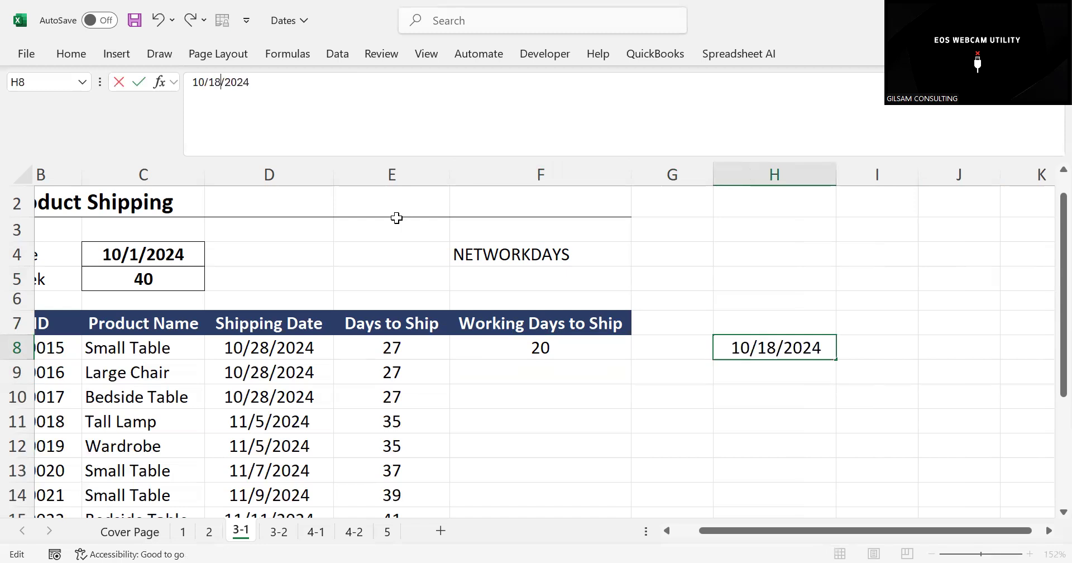
click(543, 358)
click(688, 396)
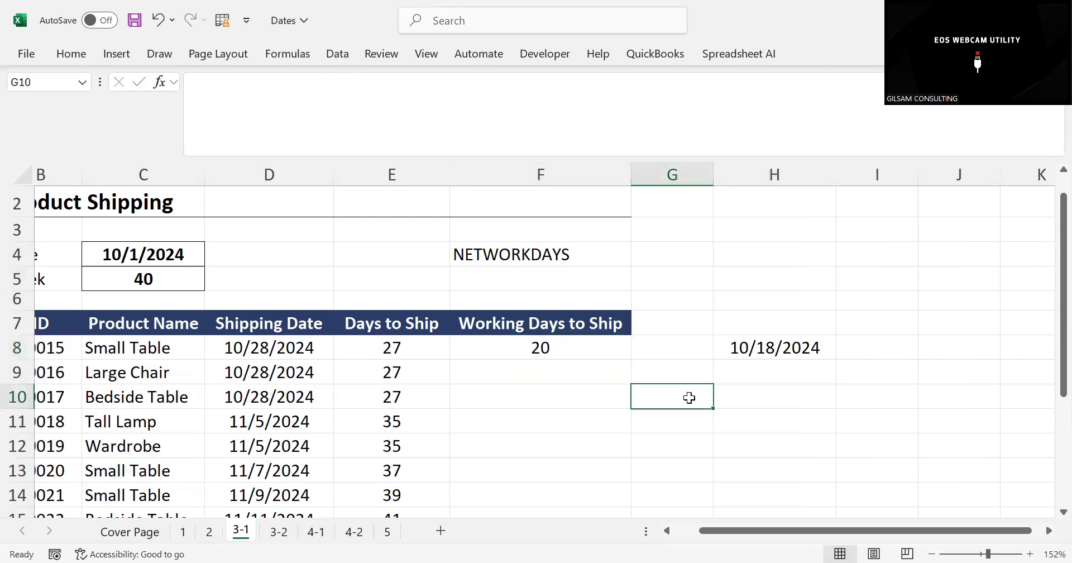
Add H8 as the holidays argument of the F8 formula, making it =NETWORKDAYS(TODAY(),D8,H8)
click(545, 349)
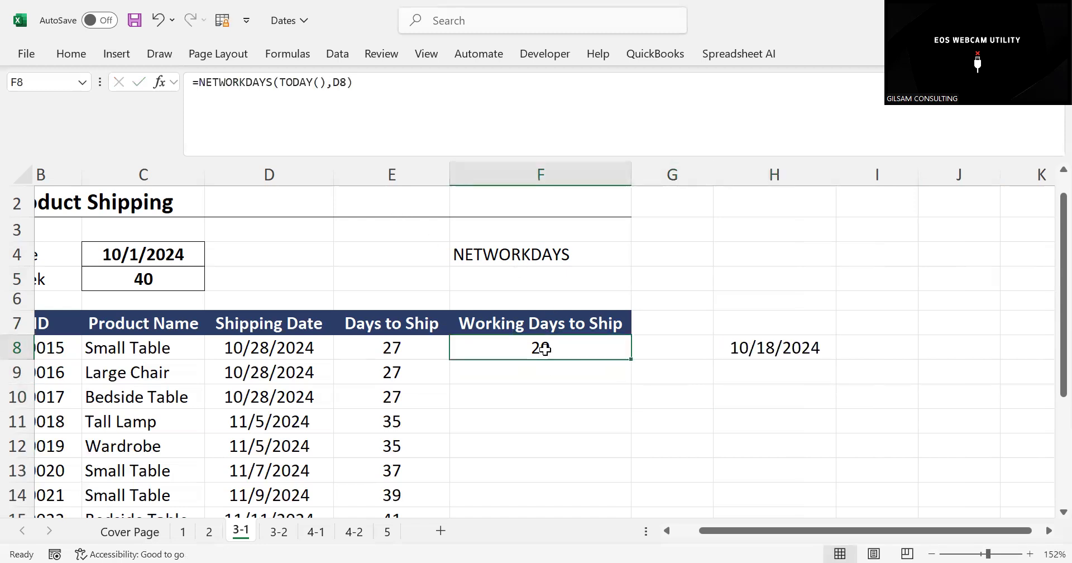
click(349, 87)
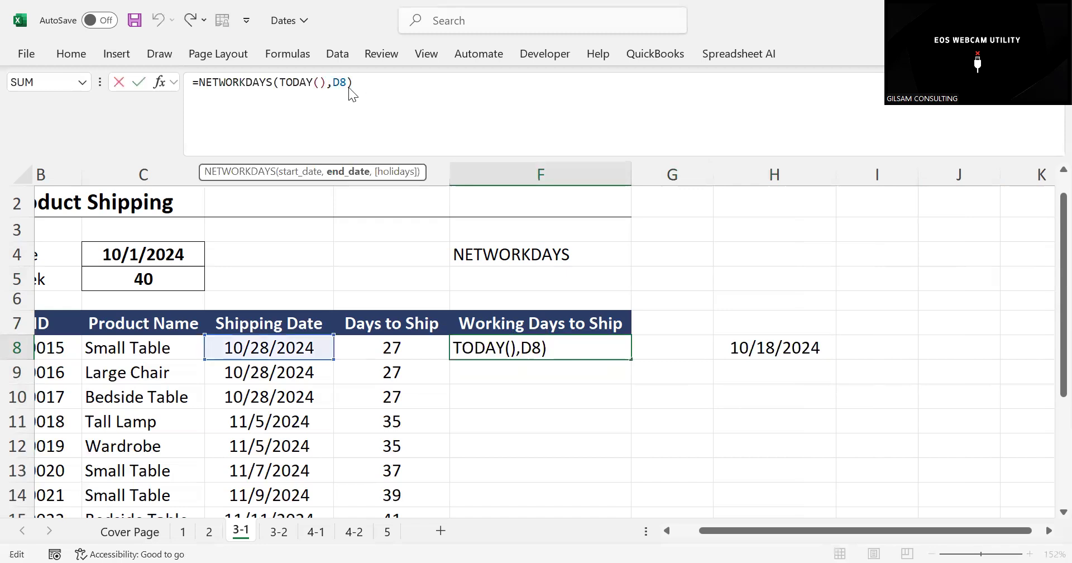
text(,)
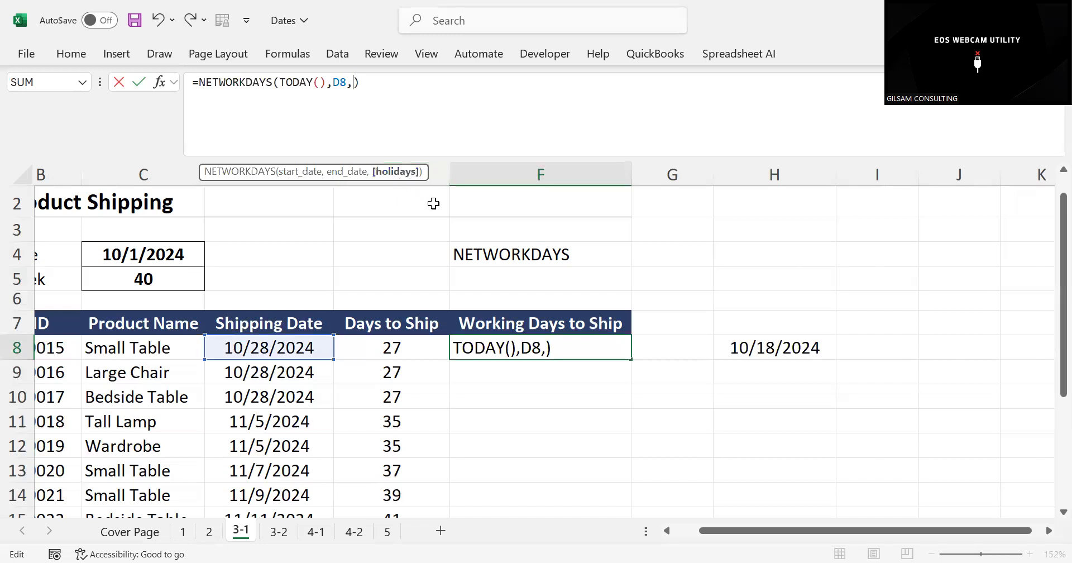
click(766, 348)
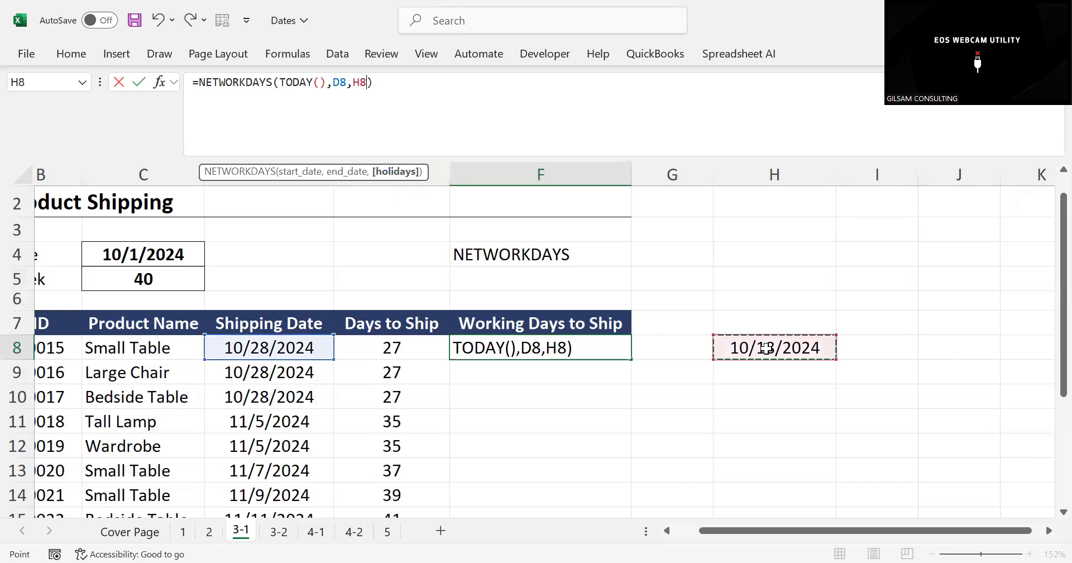
key(Return)
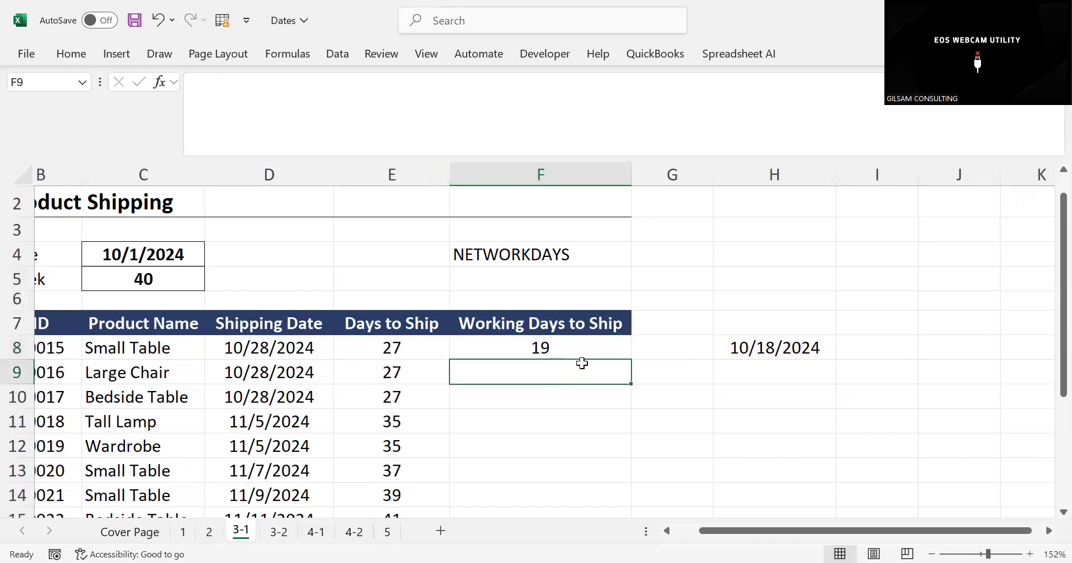
Fill the NETWORKDAYS formula from F8 down through F17 with its relative holiday reference
click(547, 345)
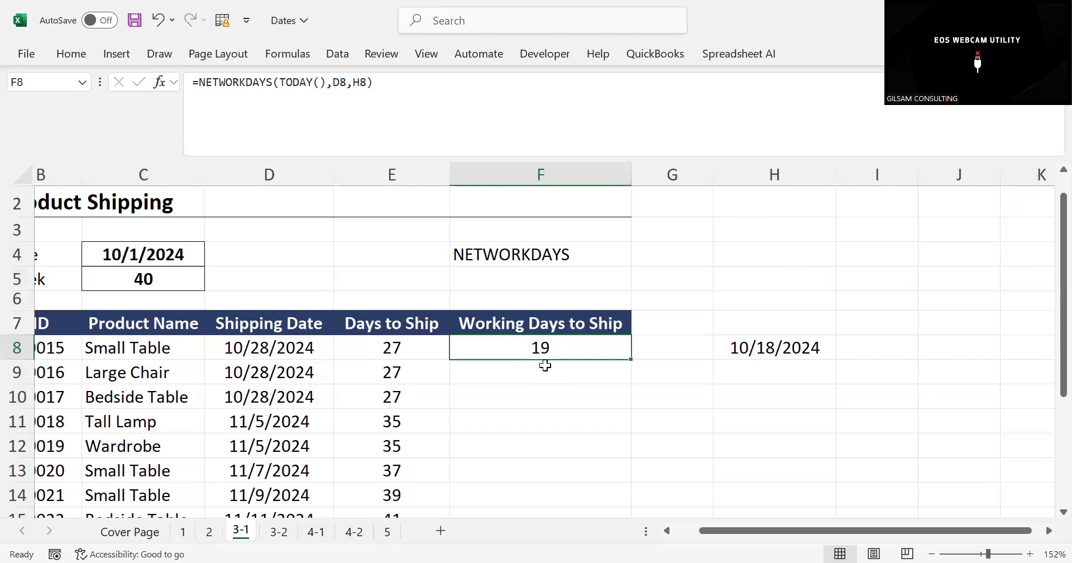
click(631, 359)
click(631, 360)
drag(631, 359, 589, 481)
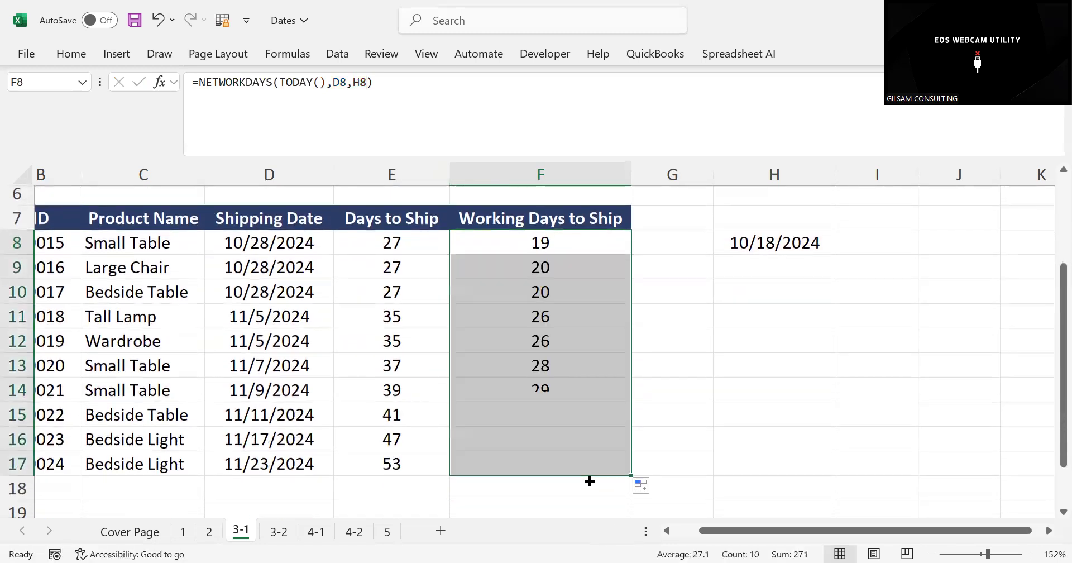
Examine the holiday cell reference in the formulas in F8, F9 and F10 to compare how it changes by row
click(538, 260)
click(412, 86)
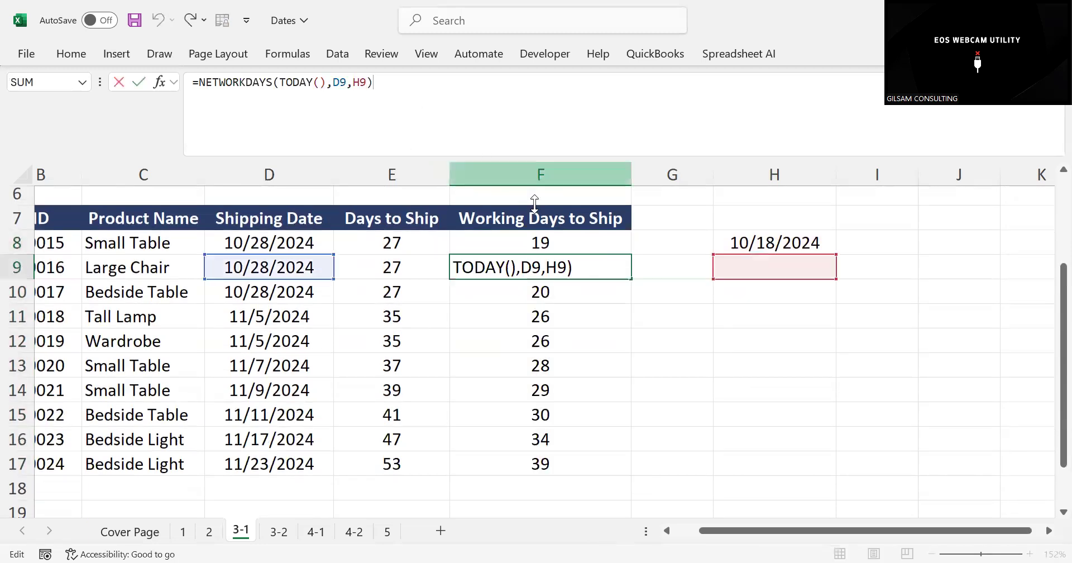
click(589, 319)
click(530, 265)
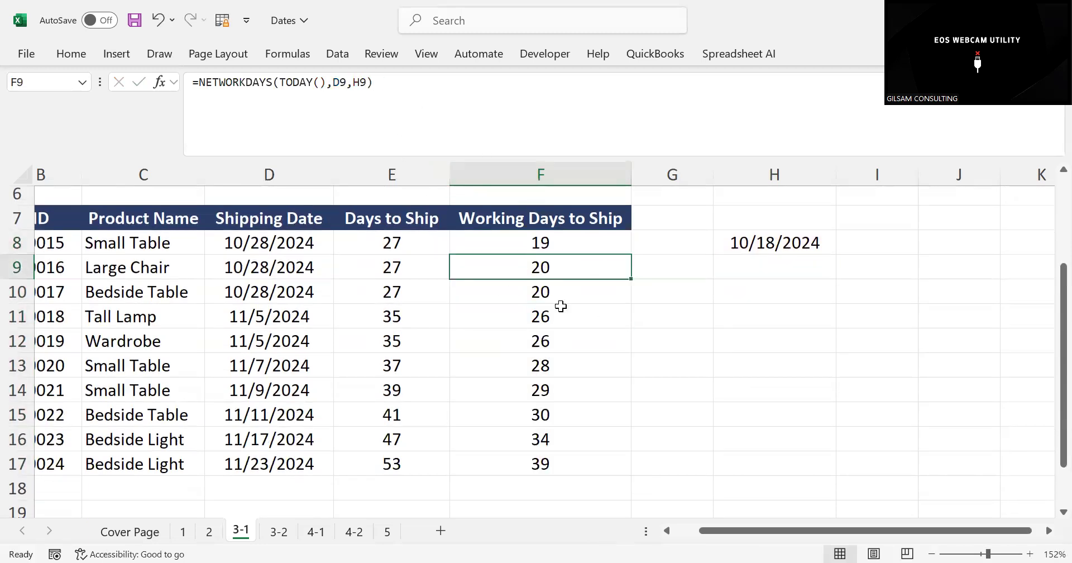
click(544, 291)
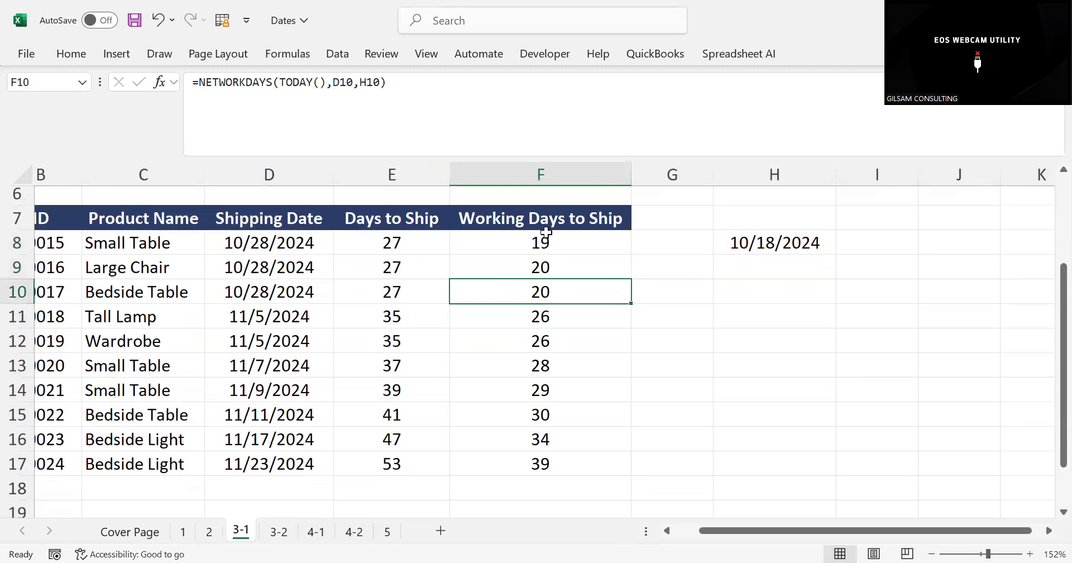
click(546, 234)
click(401, 93)
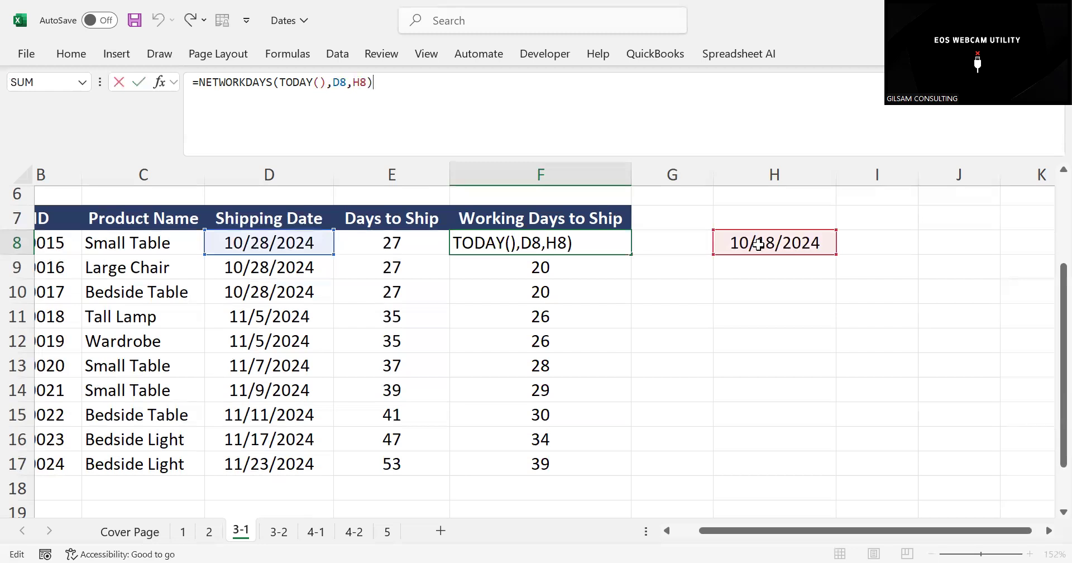
click(536, 265)
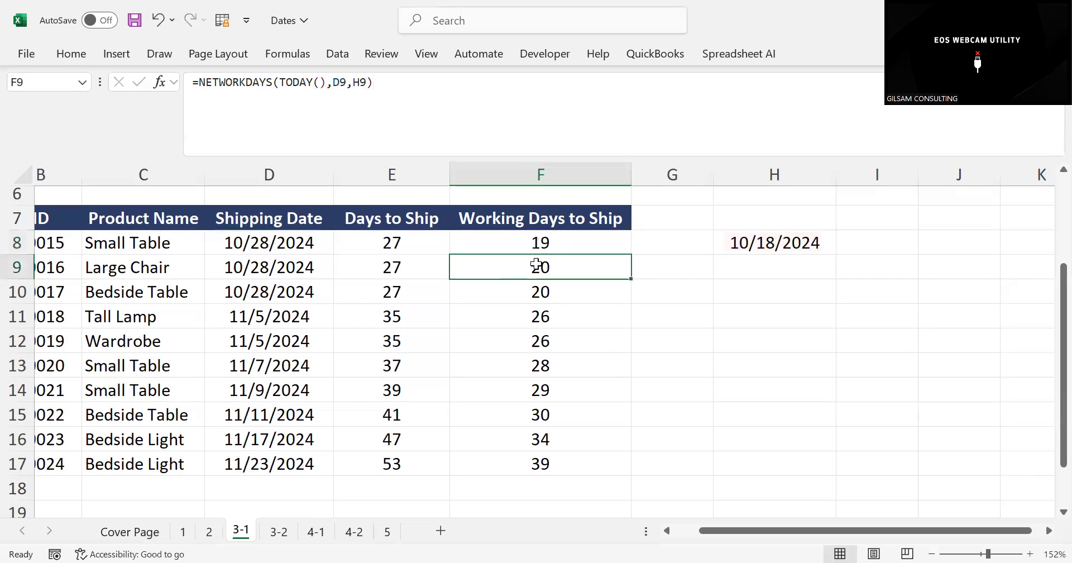
click(402, 89)
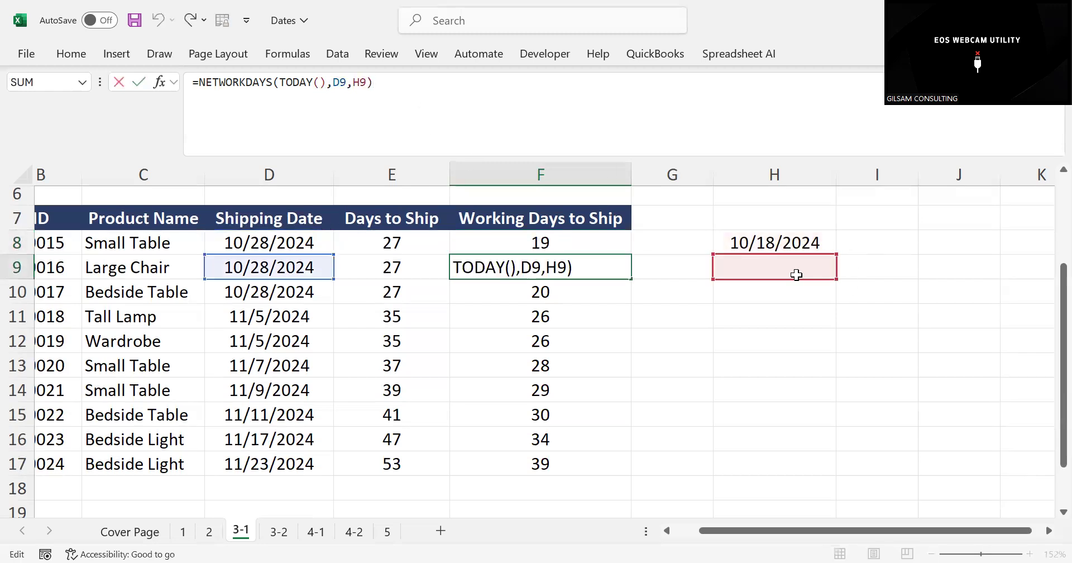
Enter the note ABSOLUTE REFERENCE & RELATIVE REFE in H10
click(738, 272)
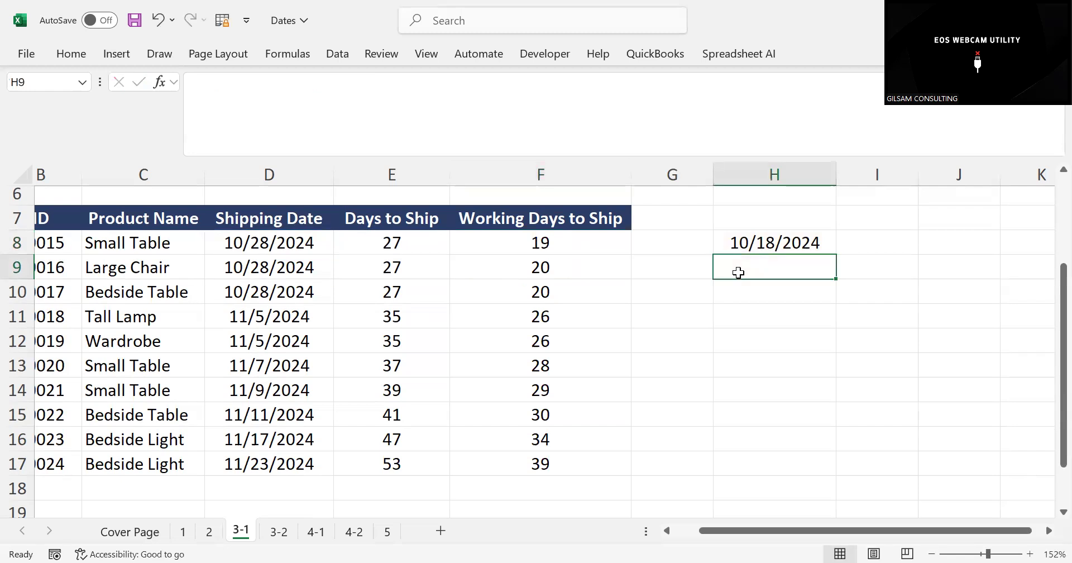
key(Down)
text(A)
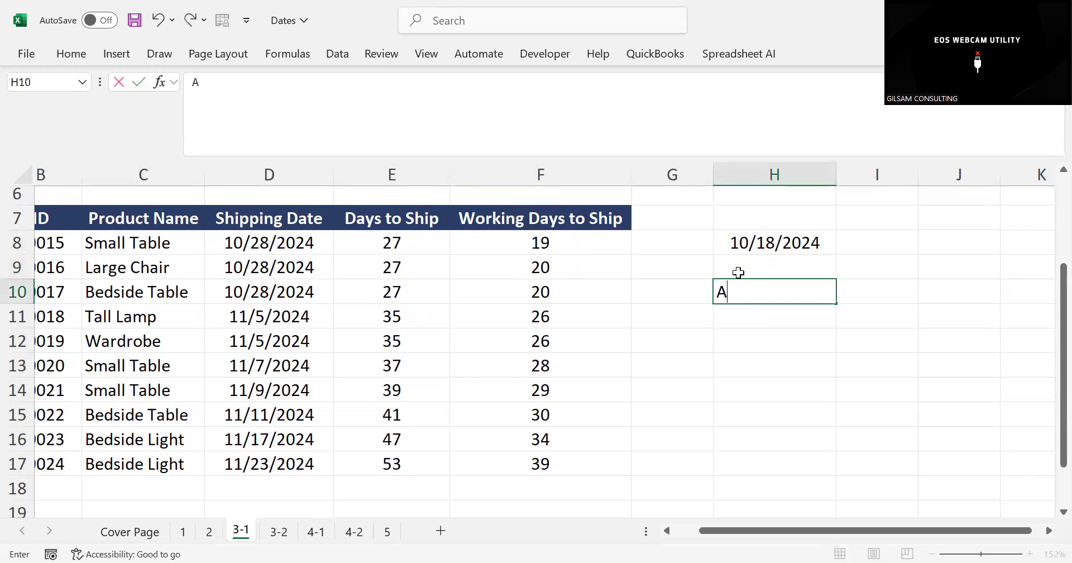
text(BSOUL)
key(BackSpace)
key(BackSpace)
text(LUTE)
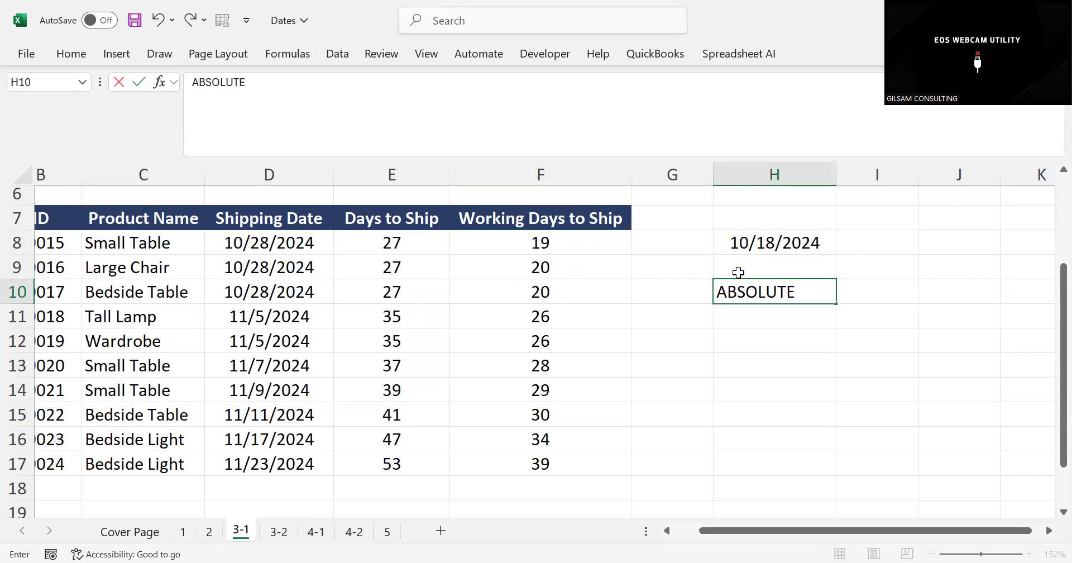
text( REFERENCE )
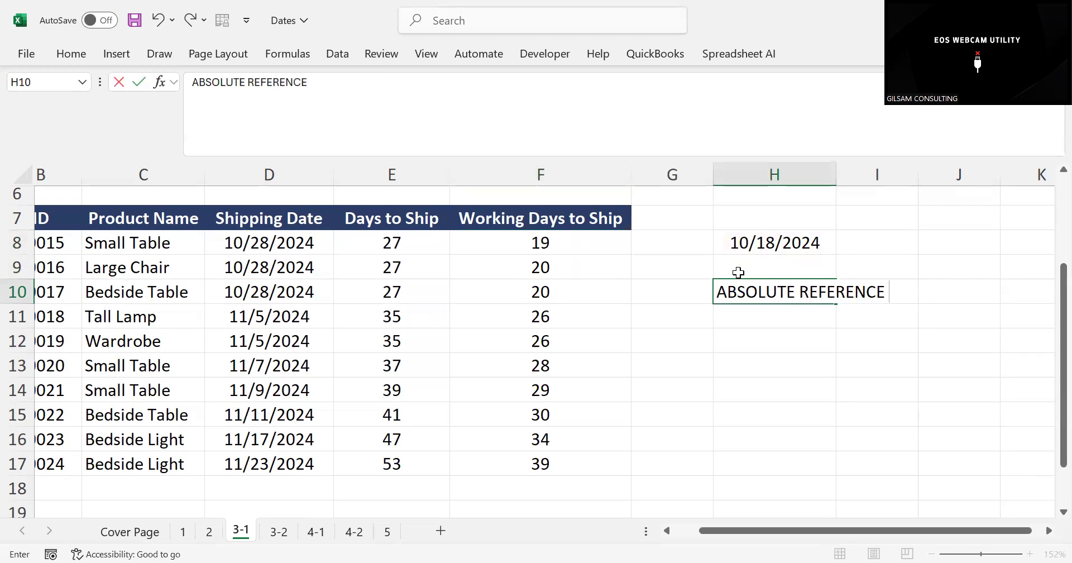
text(& RELATIVE )
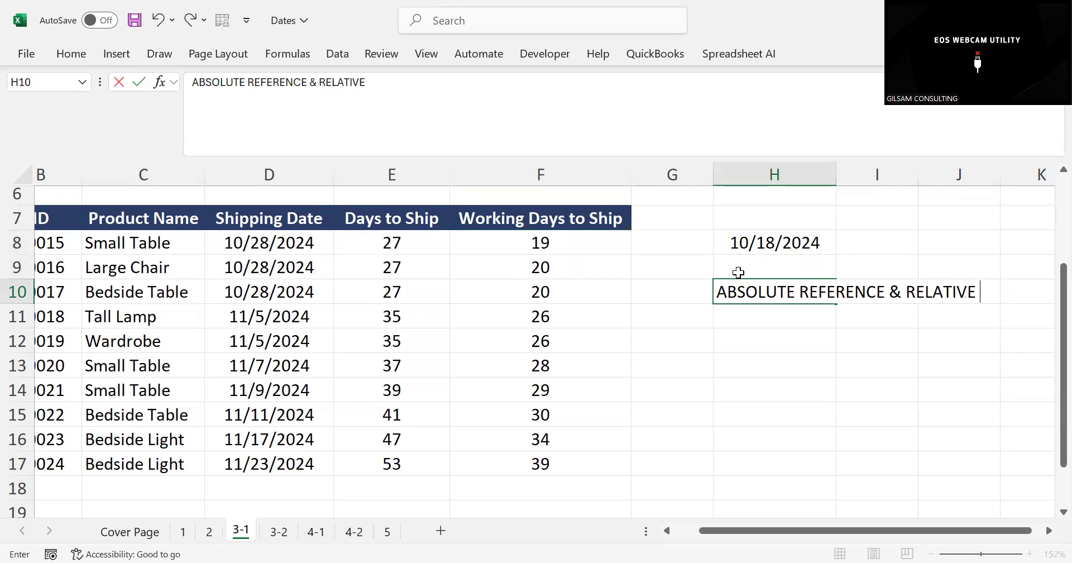
text(REFE)
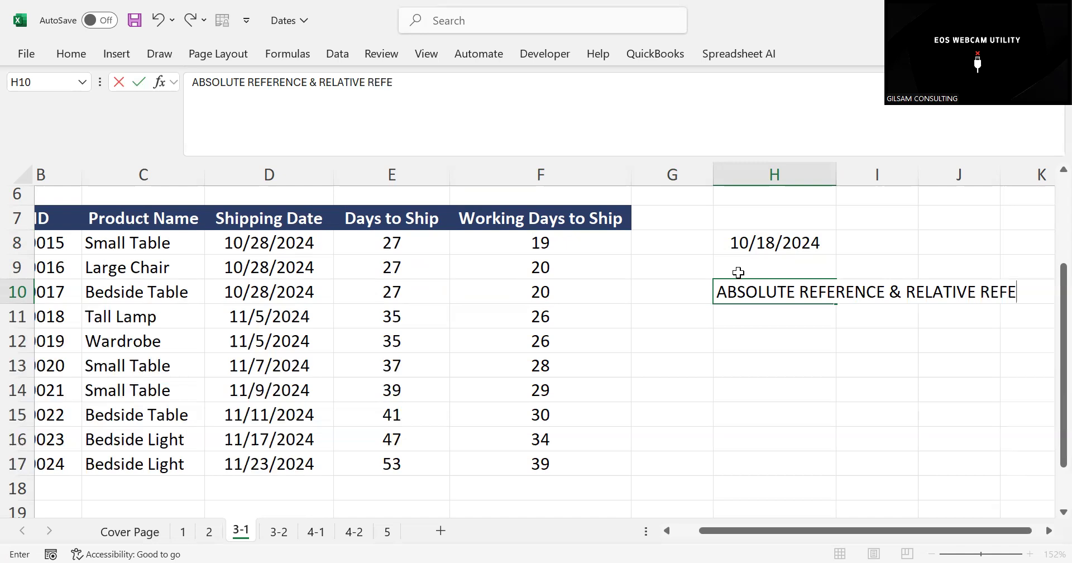
click(762, 385)
Examine which holiday cells the Working Days to Ship formulas in F10 and F8 refer to
click(536, 285)
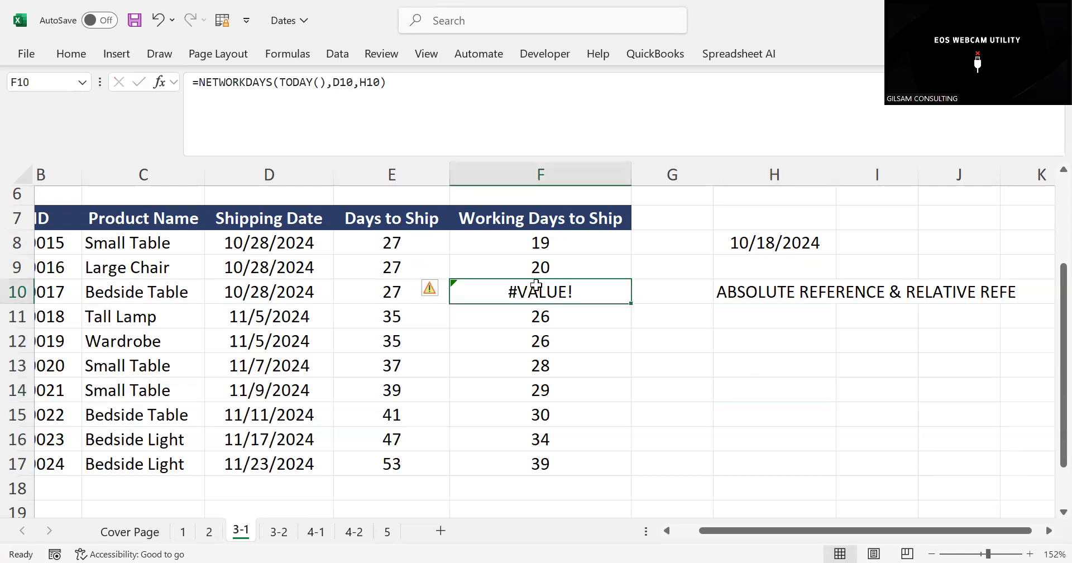
click(415, 99)
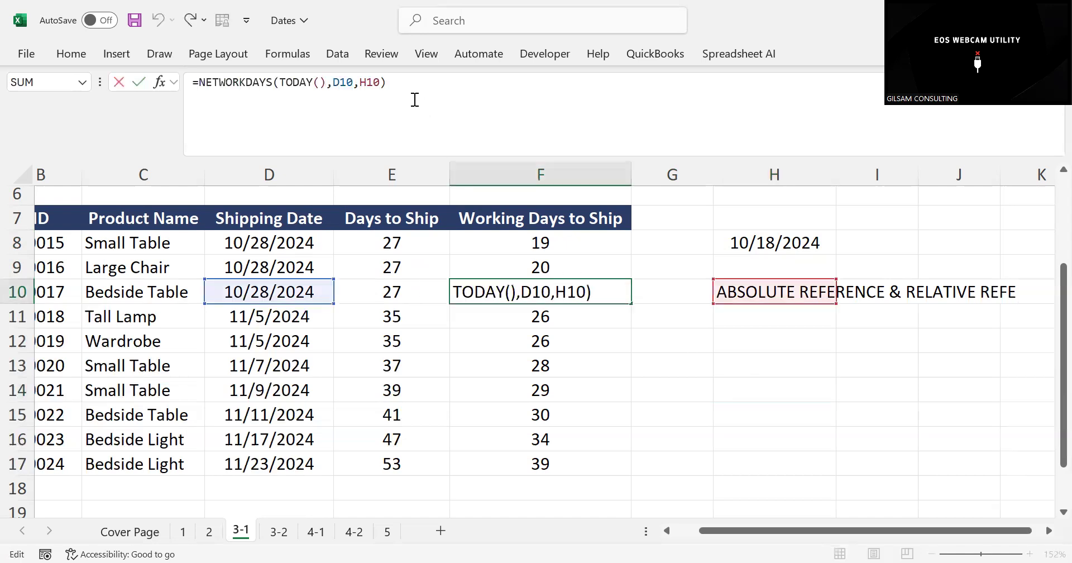
click(618, 338)
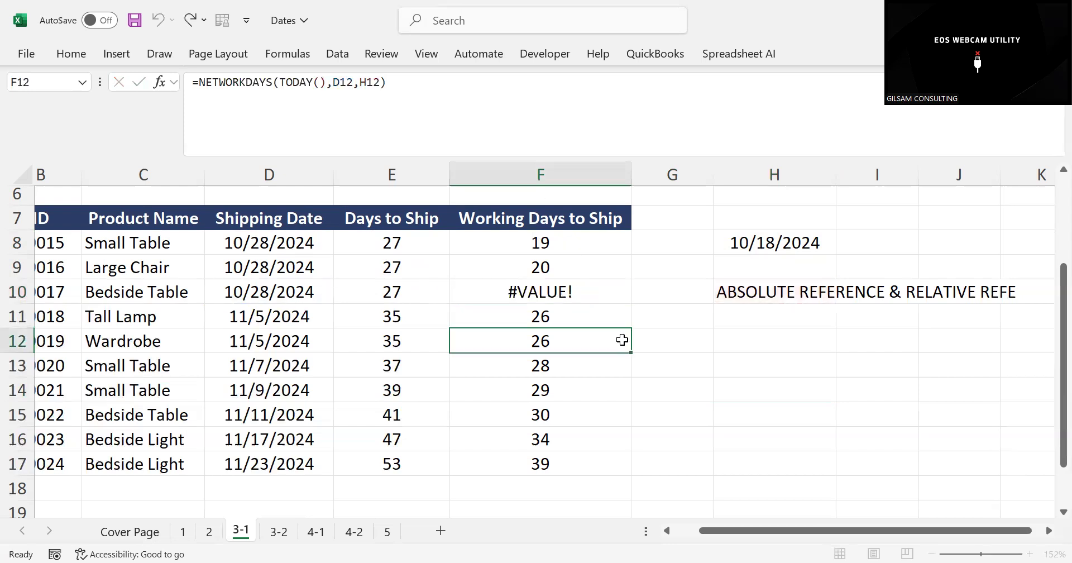
click(527, 292)
click(759, 297)
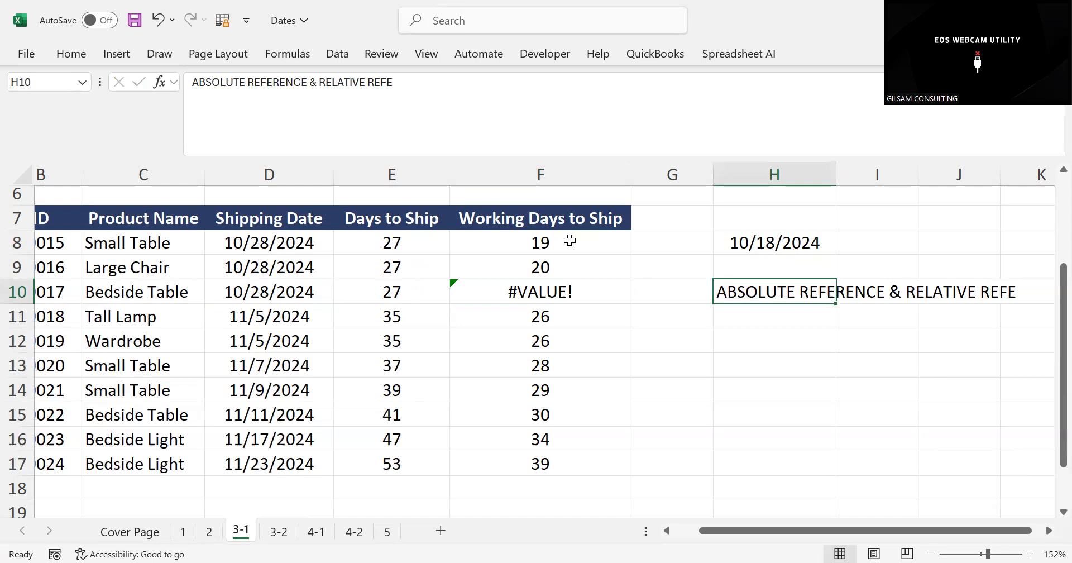
click(569, 240)
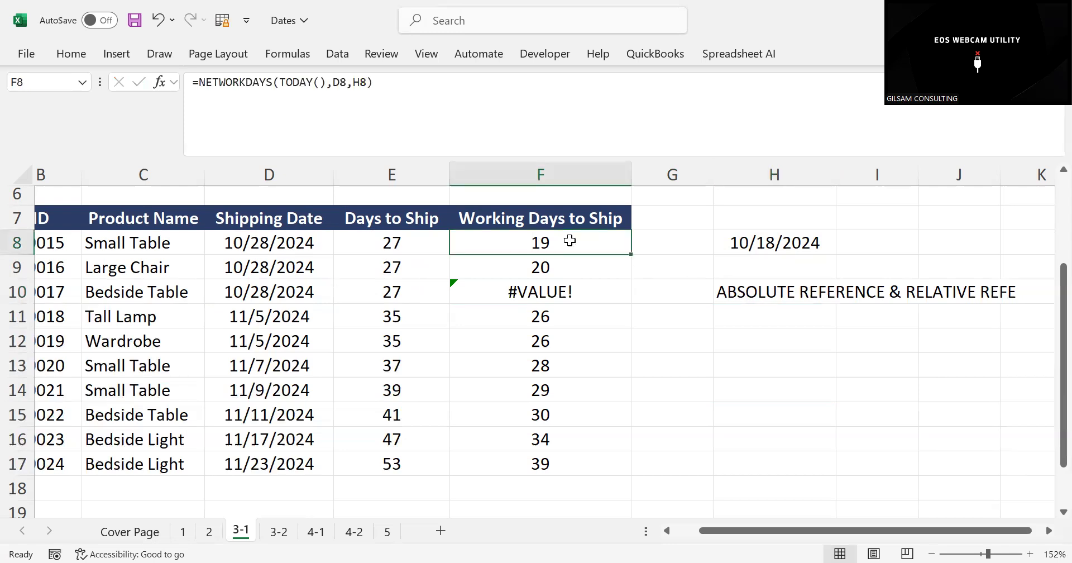
click(392, 84)
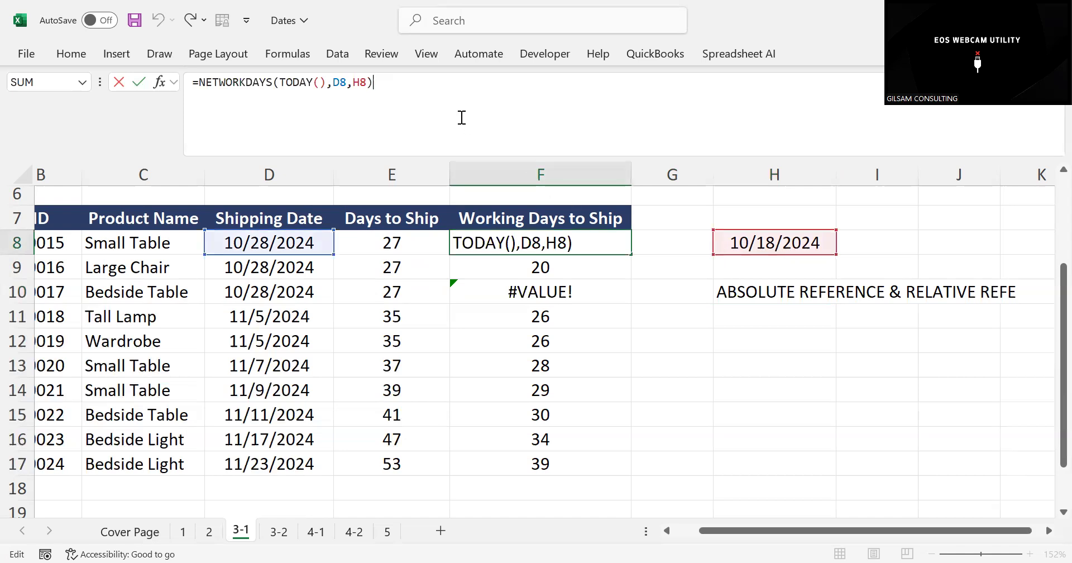
click(368, 83)
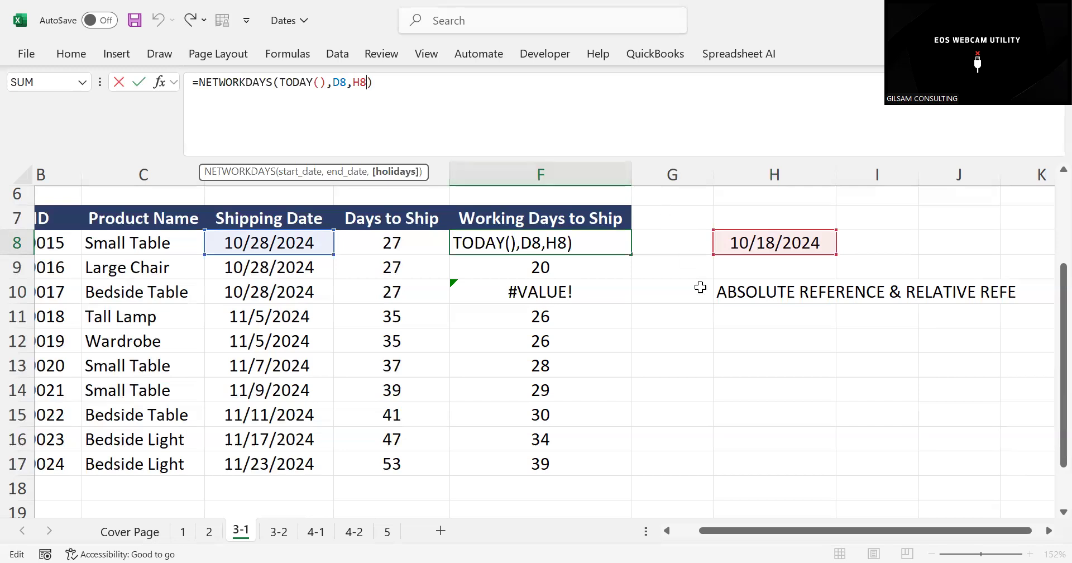
Enter the shortcut note FN+F4 in H14
click(779, 391)
text(FN)
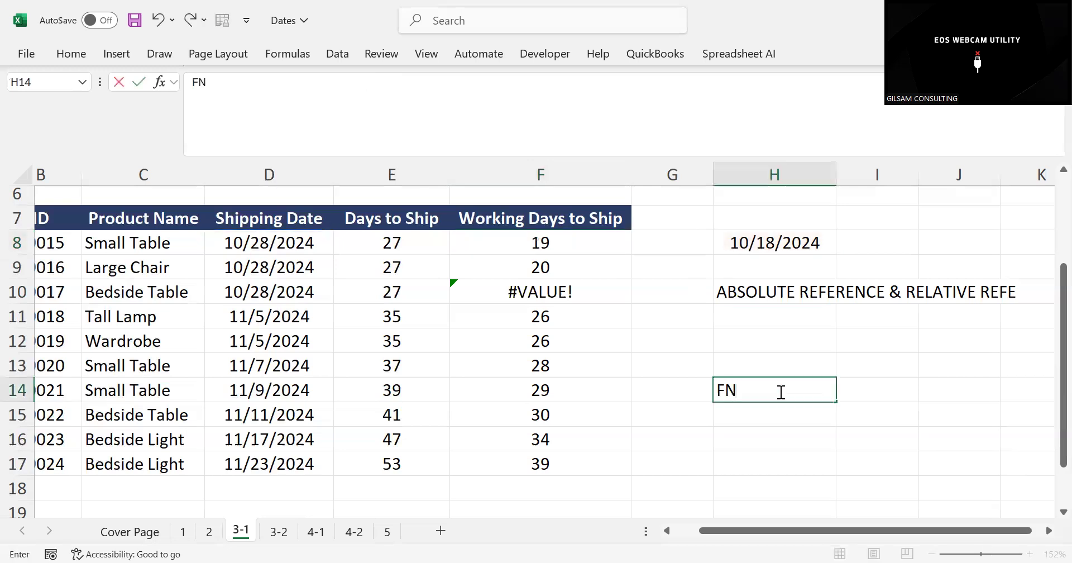
text(+F4)
key(ctrl+y)
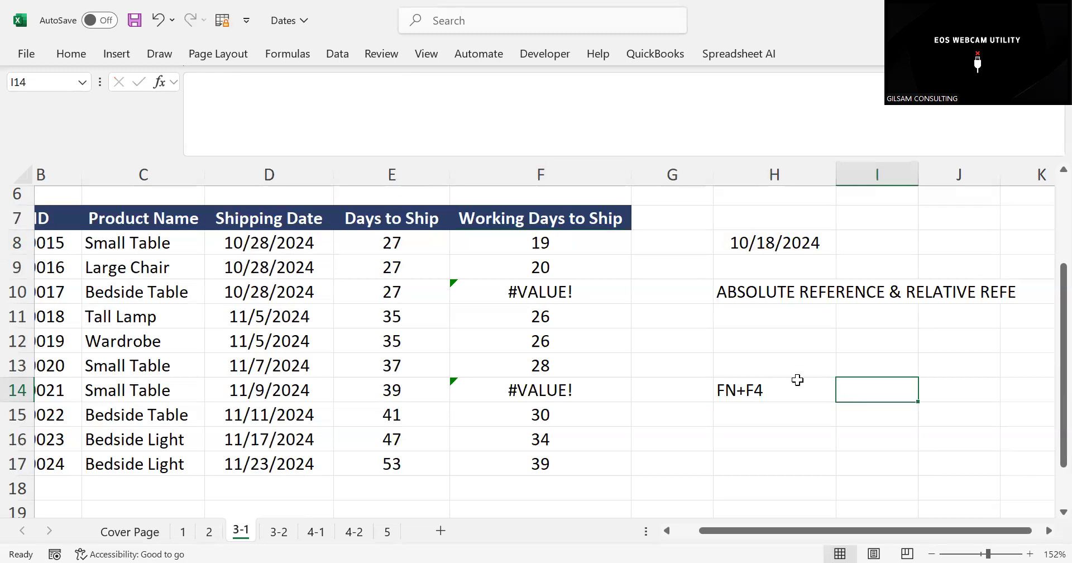
Make the holiday reference in the F8 formula absolute, giving =NETWORKDAYS(TODAY(),D8,$H$8)
click(541, 241)
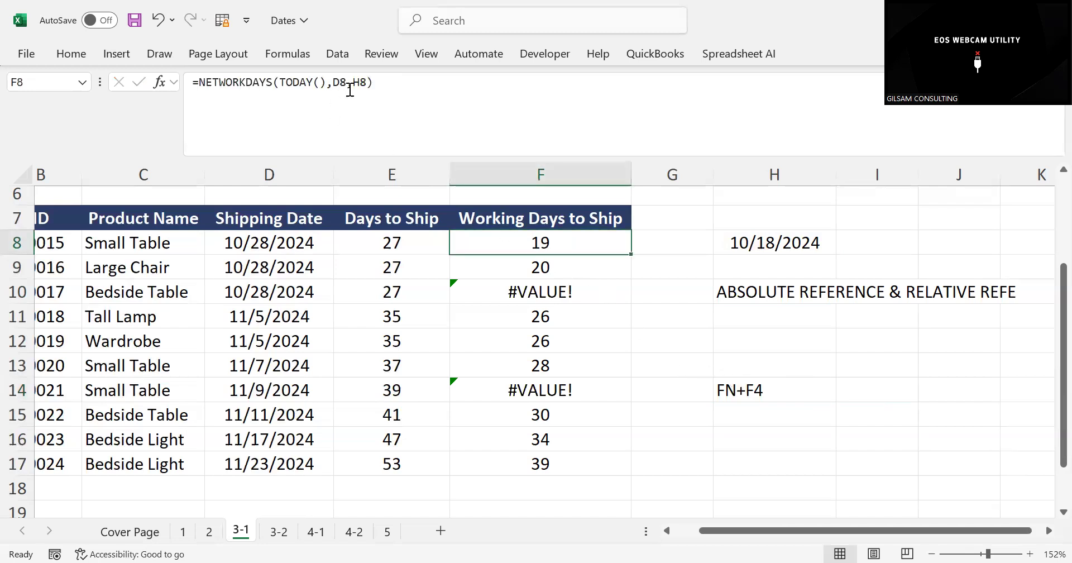
click(366, 83)
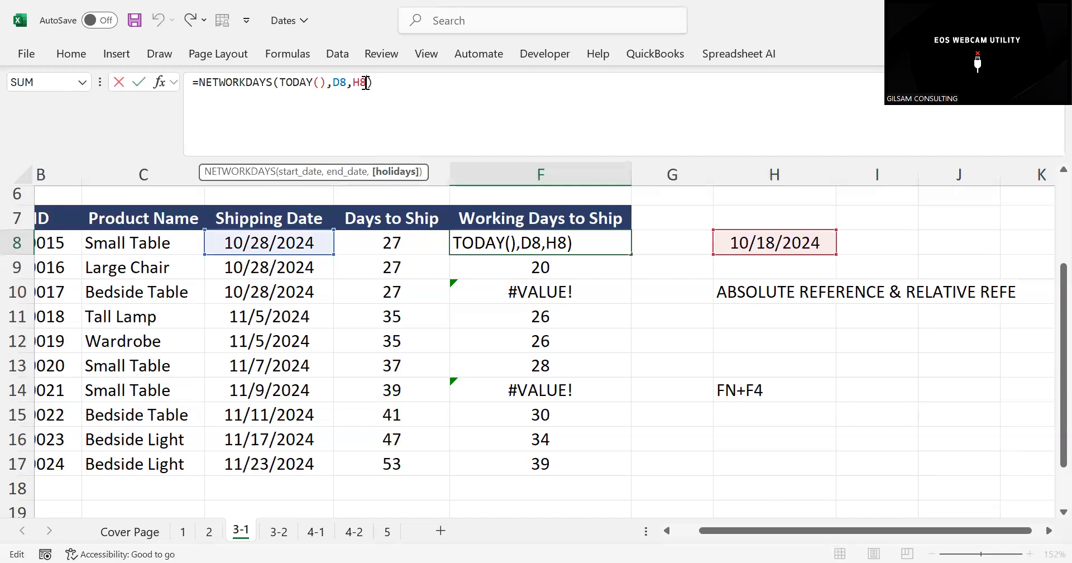
key(F4)
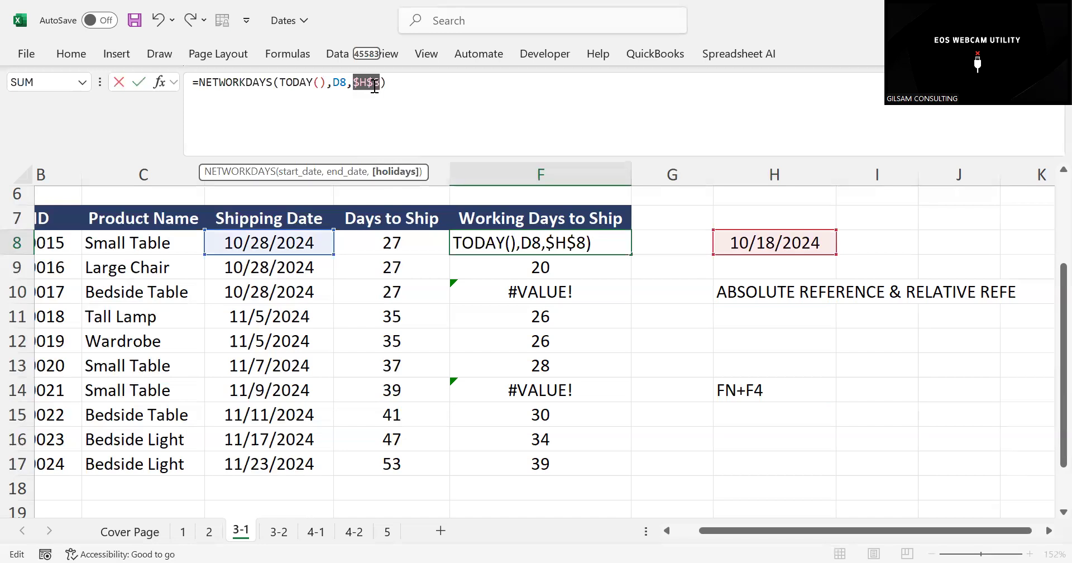
key(Return)
Fill the corrected F8 formula down through F17, then check the copied formulas in F10 and F12
click(537, 243)
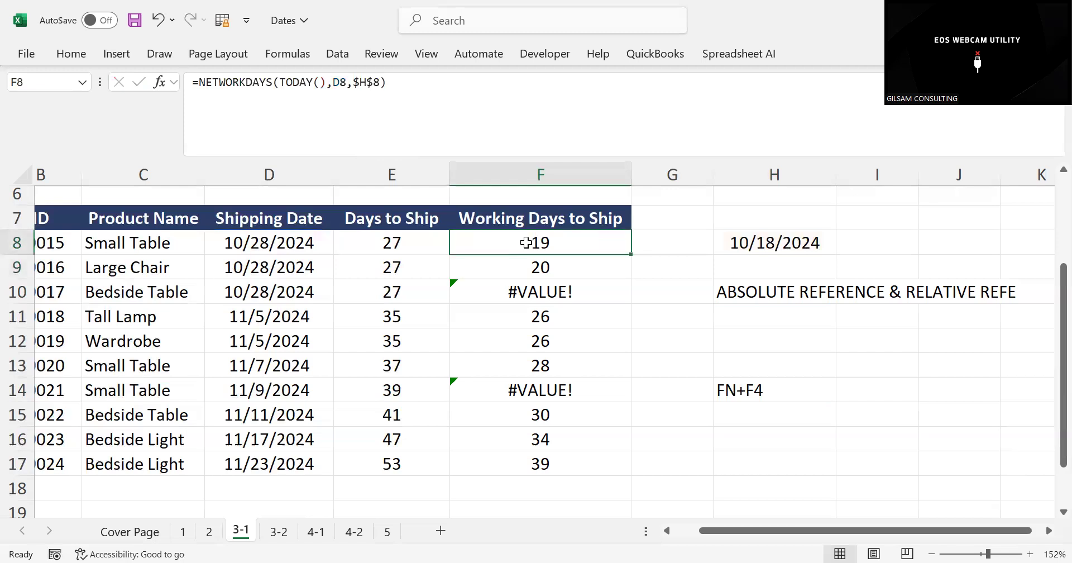
drag(631, 258, 627, 388)
click(534, 244)
drag(631, 254, 611, 483)
click(540, 292)
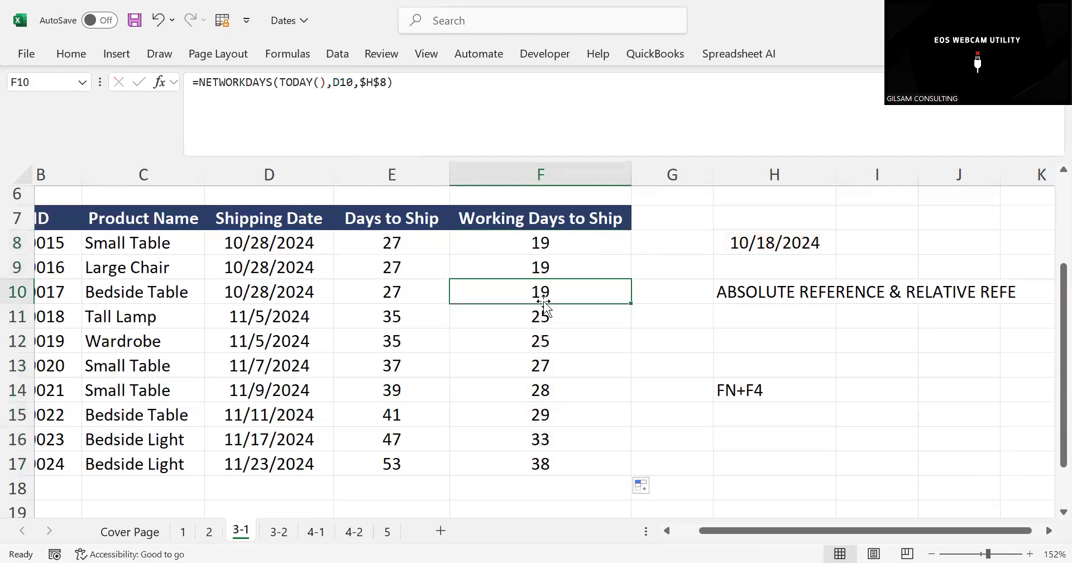
click(430, 87)
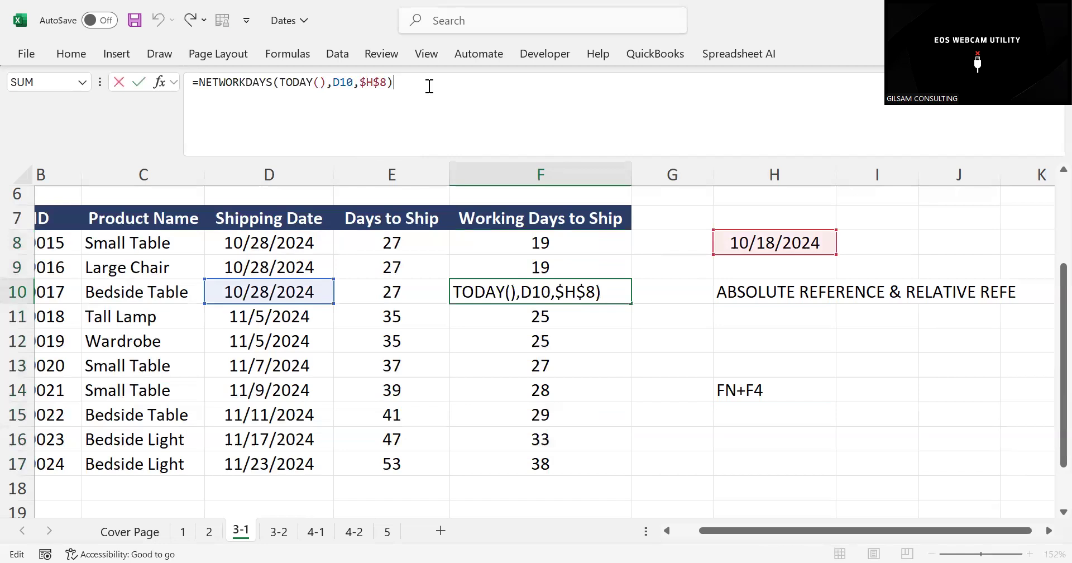
click(539, 334)
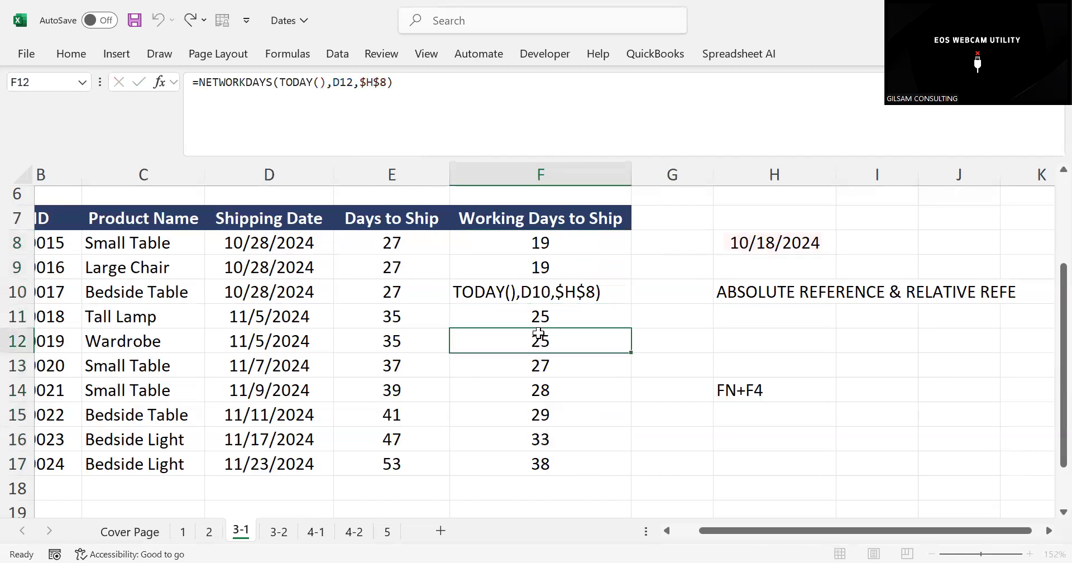
Examine which cells the Working Days to Ship formula in F12 refers to
click(413, 90)
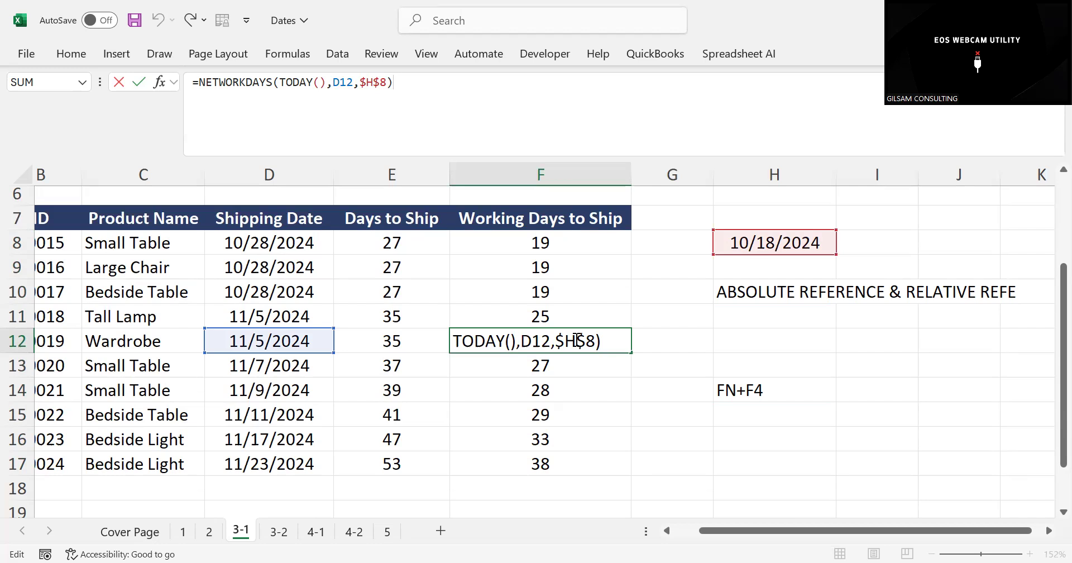
key(Return)
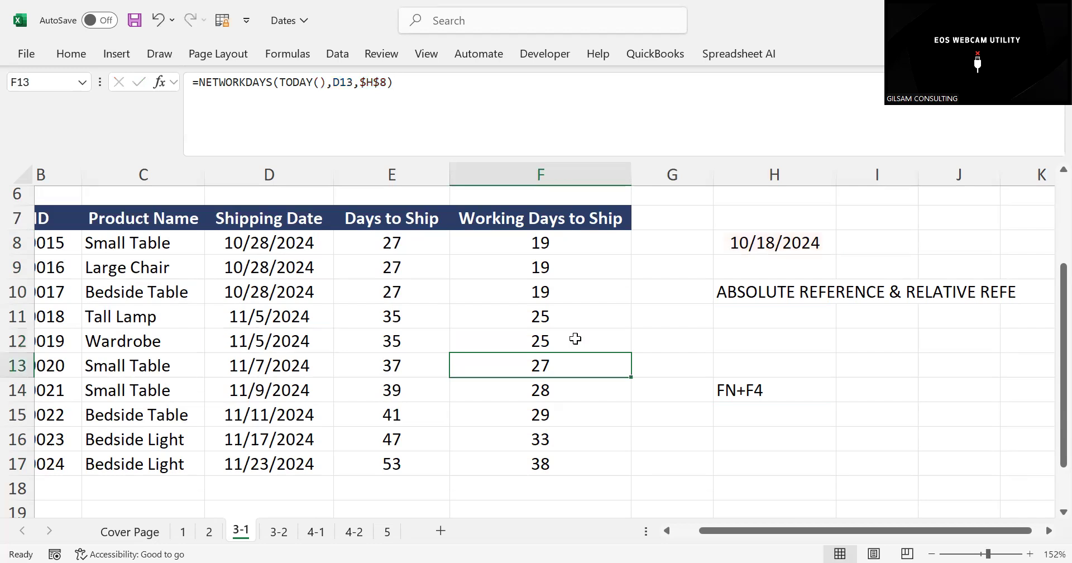
Clear the existing age formulas from F8:F17 on sheet 3-2
click(276, 534)
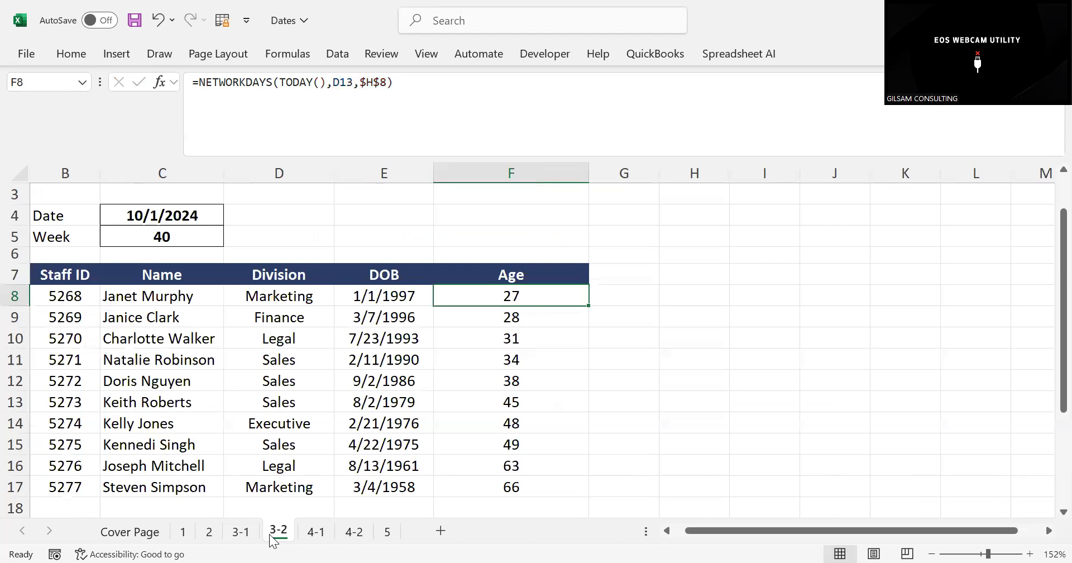
drag(650, 459, 520, 469)
key(Delete)
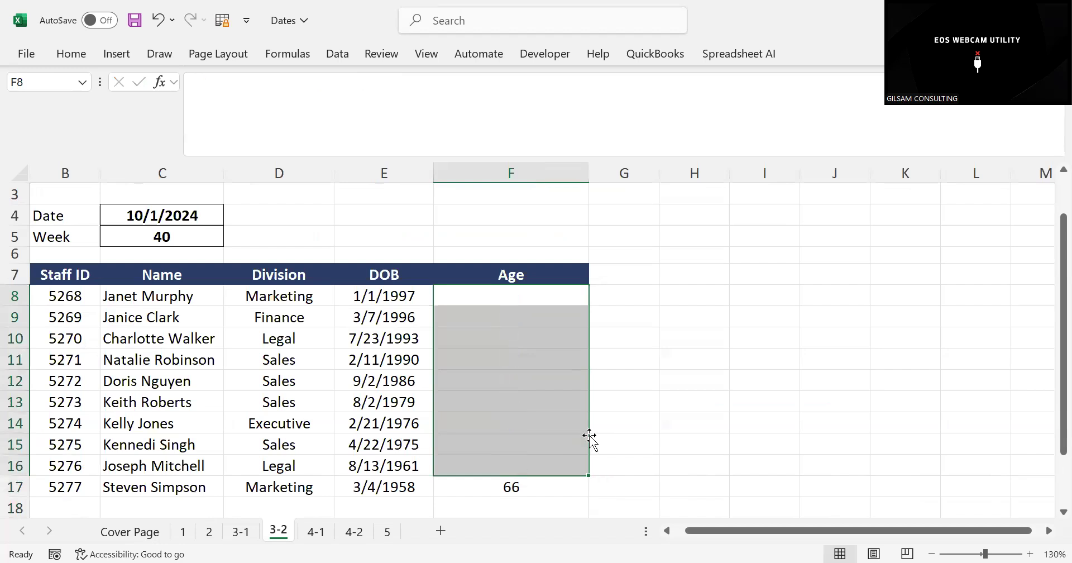
click(683, 378)
click(490, 485)
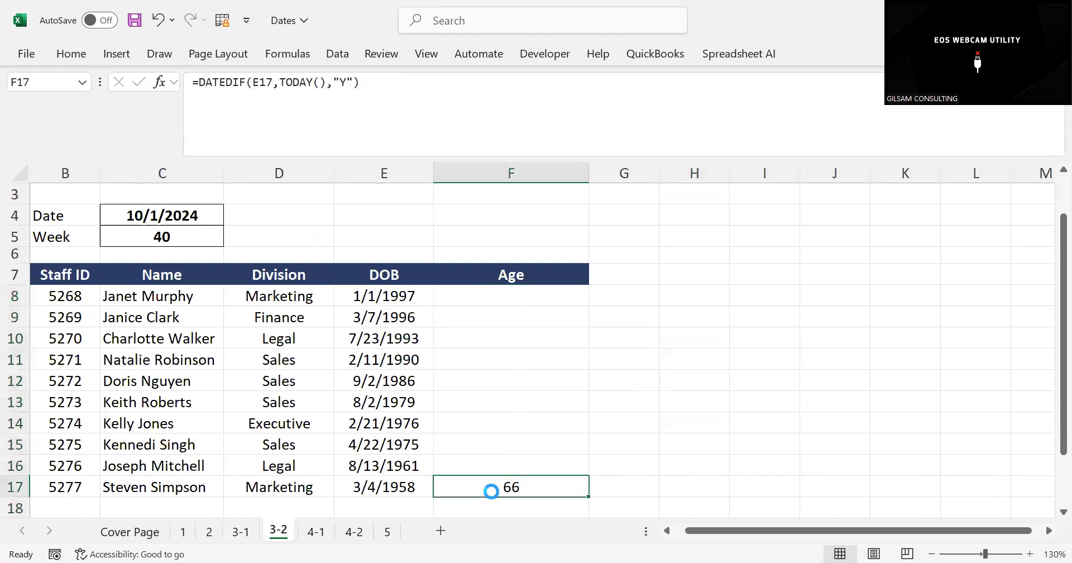
key(Delete)
click(542, 292)
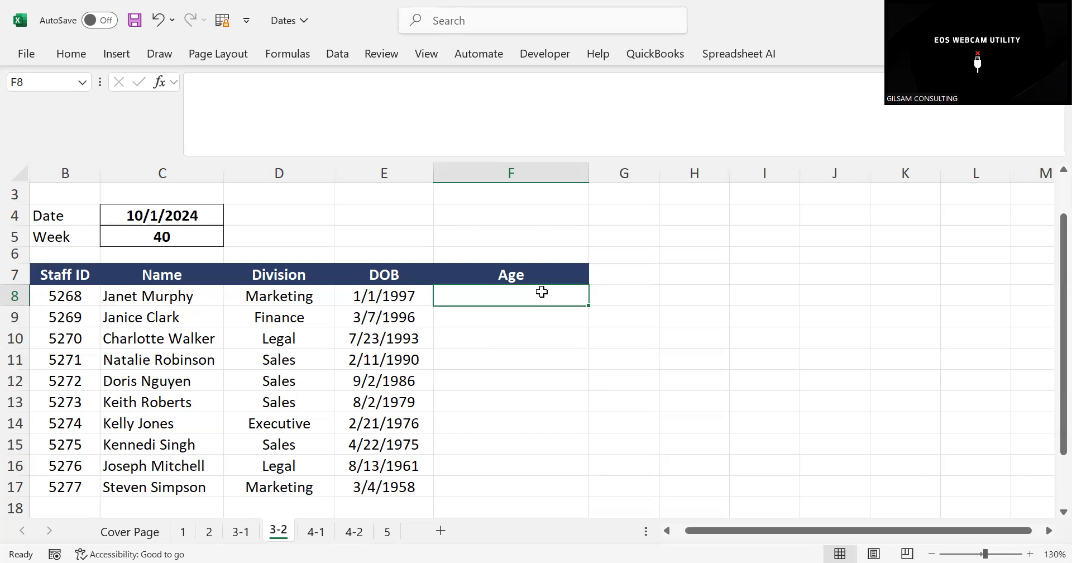
Enter the sample numbers 76 and 78 in G8 and G9, and clear both cells again
click(631, 300)
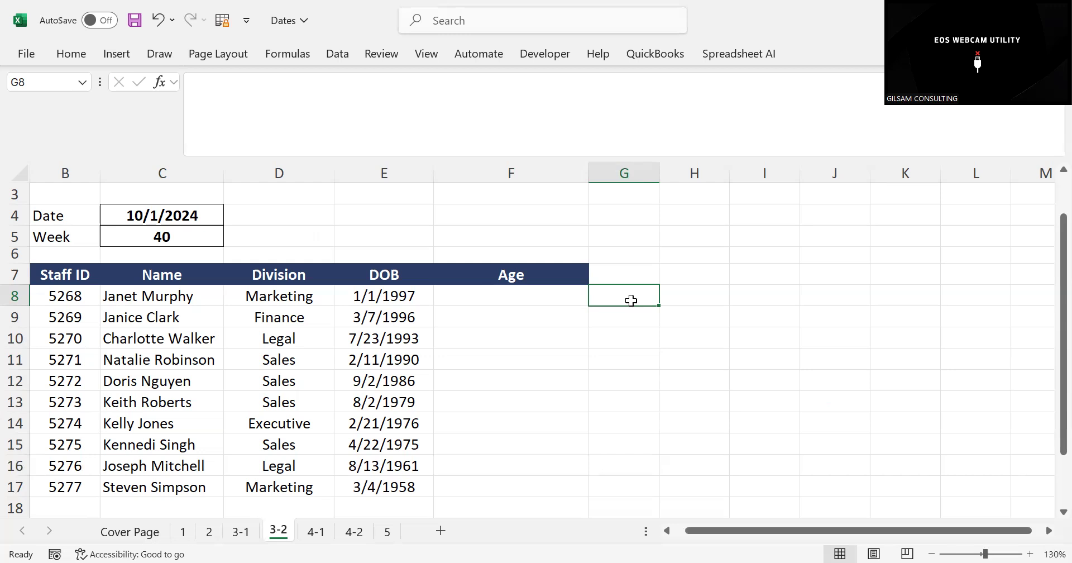
text(76)
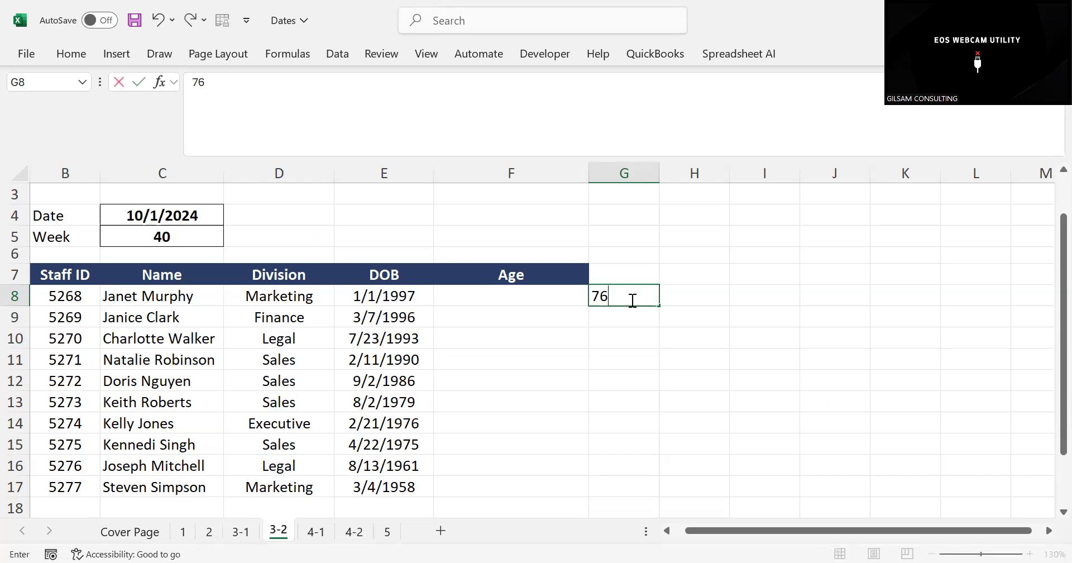
key(Return)
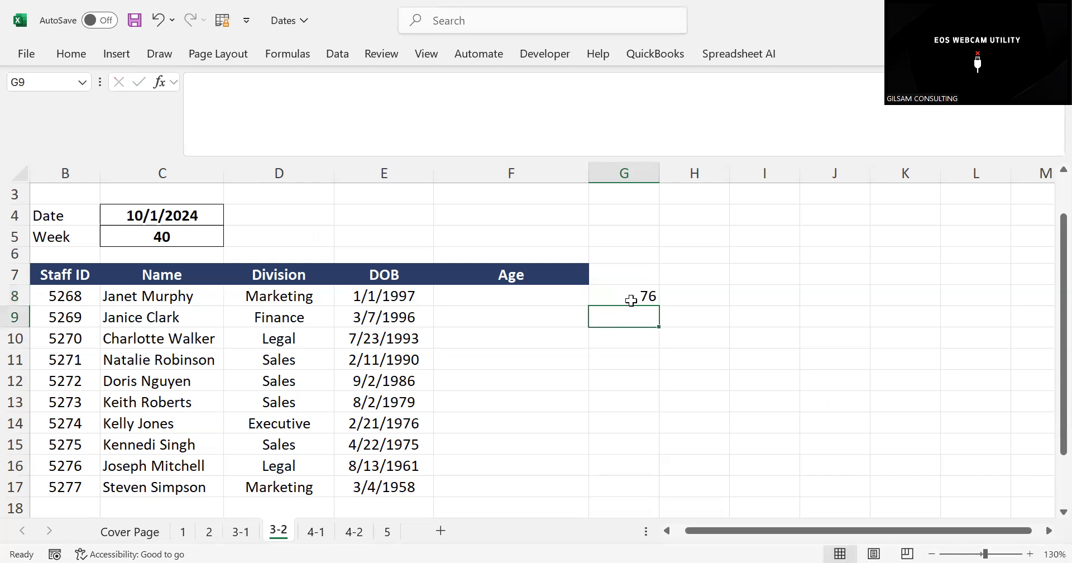
text(78)
click(631, 301)
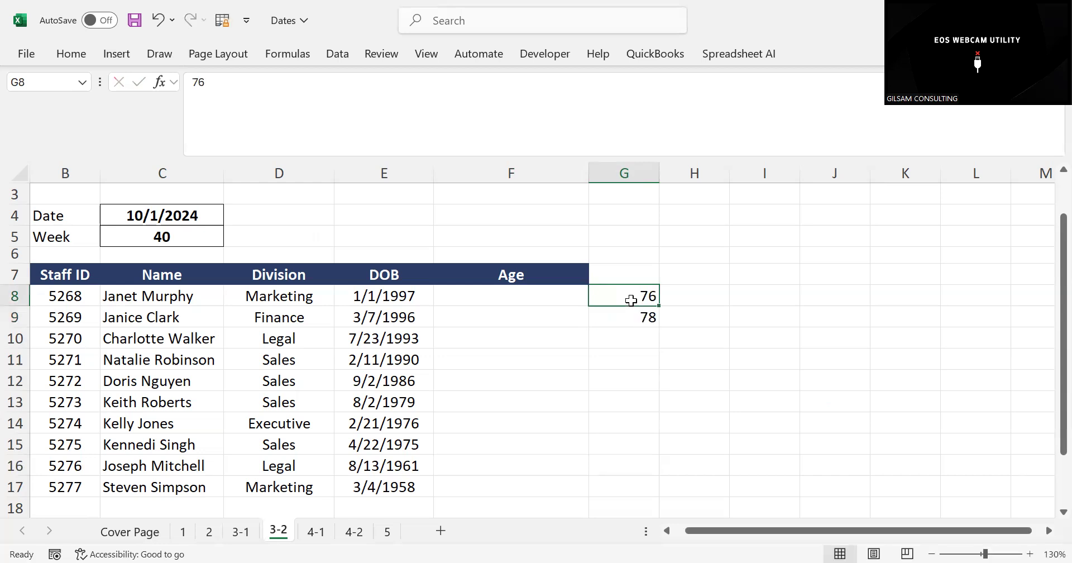
key(Delete)
key(Down)
key(Delete)
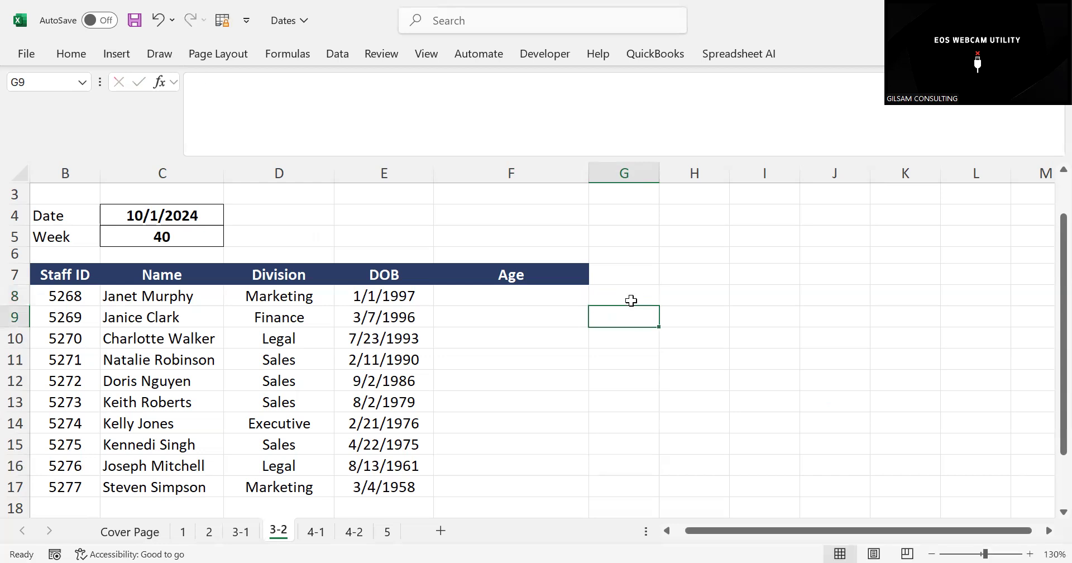
Examine the staff table's Staff ID, Name, Division and DOB columns and the empty Age column
click(504, 294)
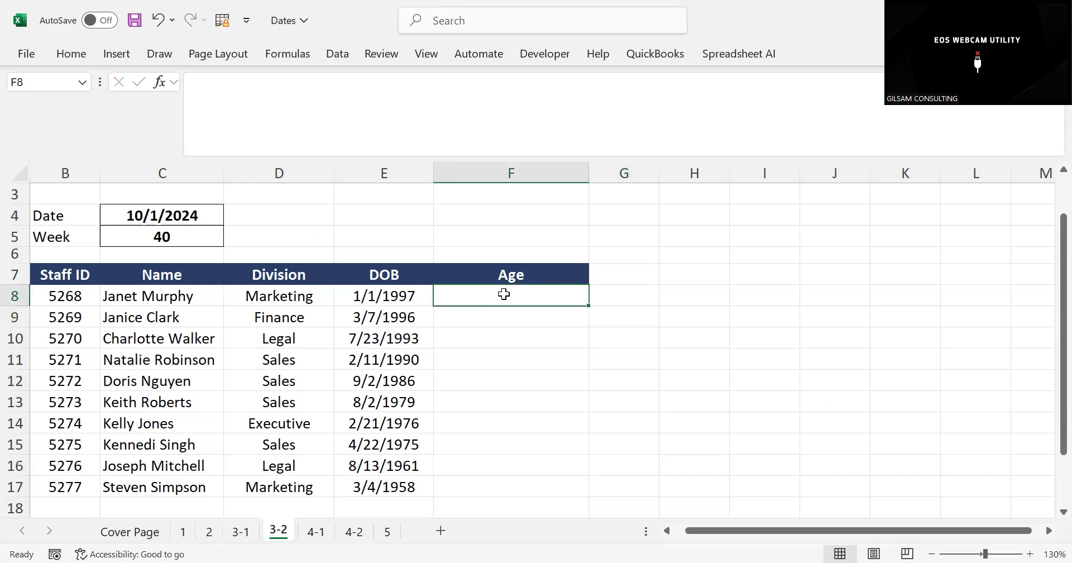
click(509, 341)
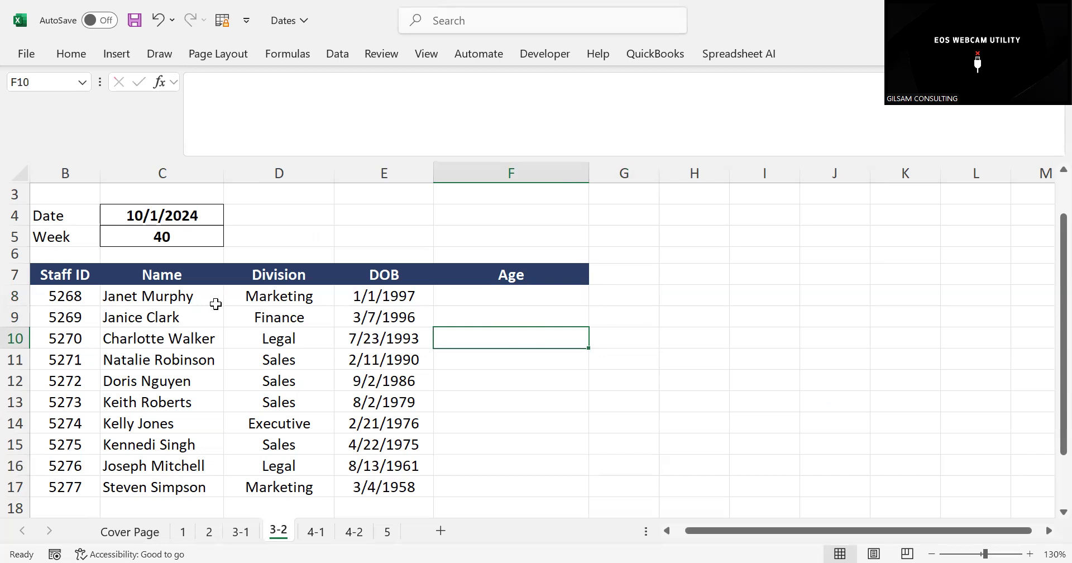
click(84, 296)
drag(84, 297, 366, 338)
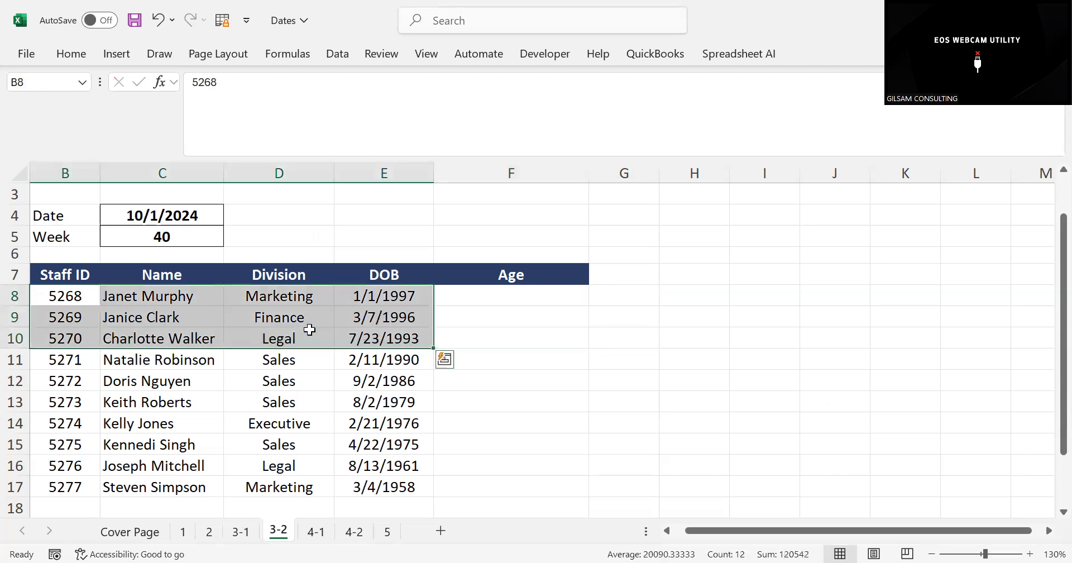
click(67, 273)
click(146, 275)
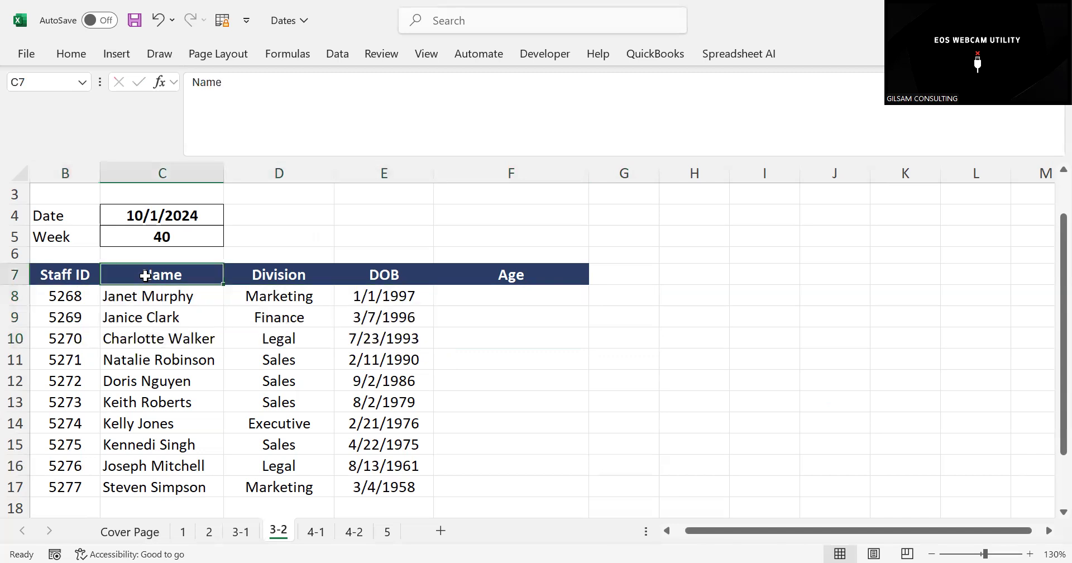
click(259, 276)
click(368, 274)
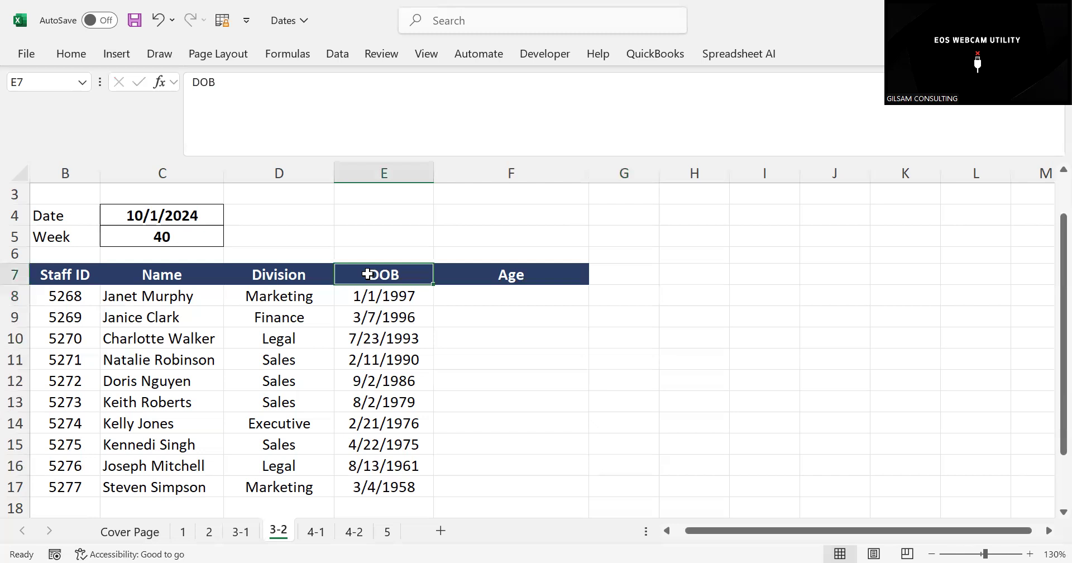
click(274, 294)
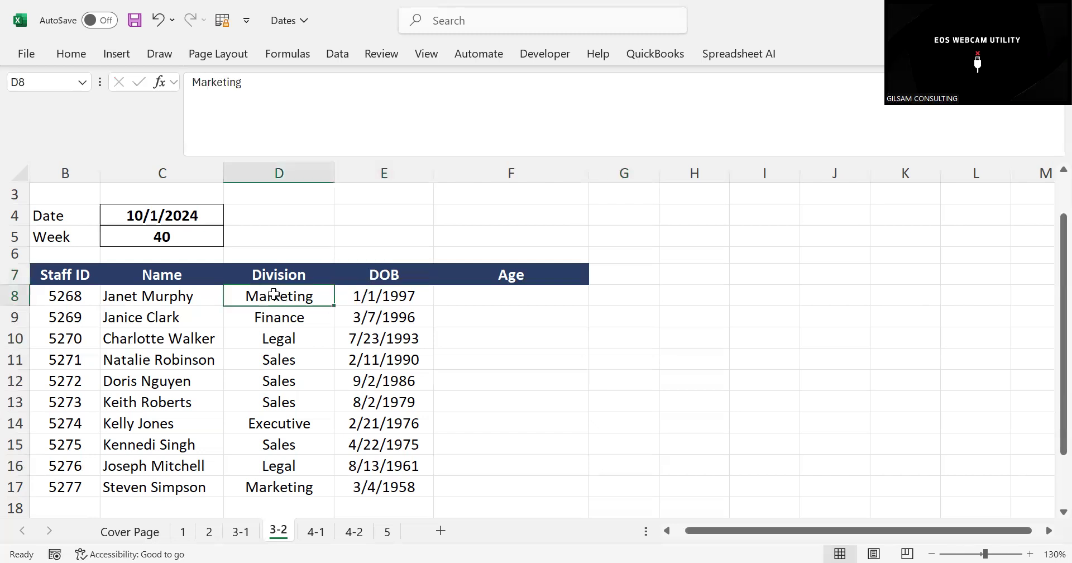
click(488, 287)
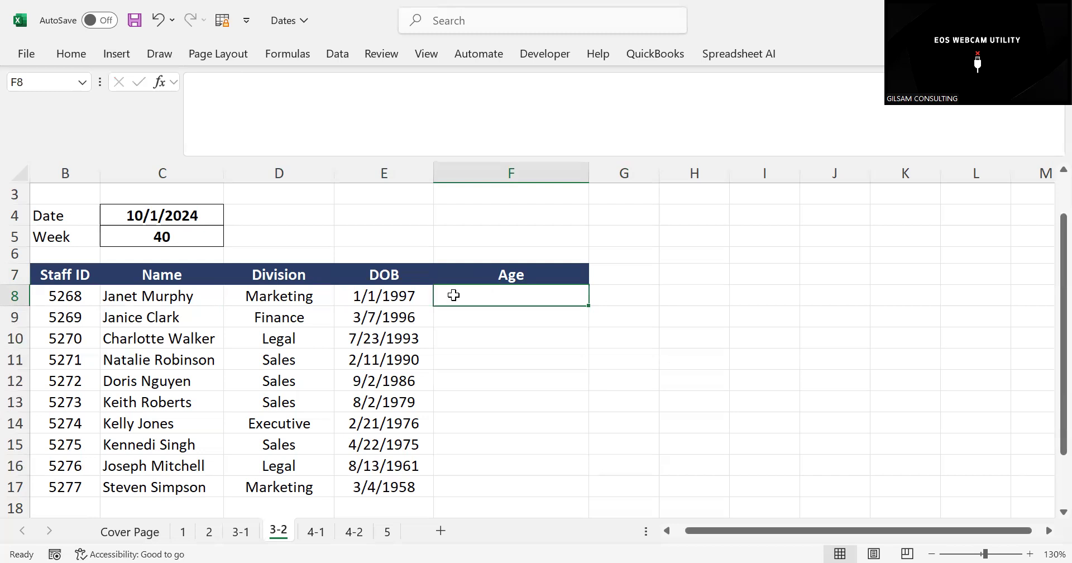
click(380, 305)
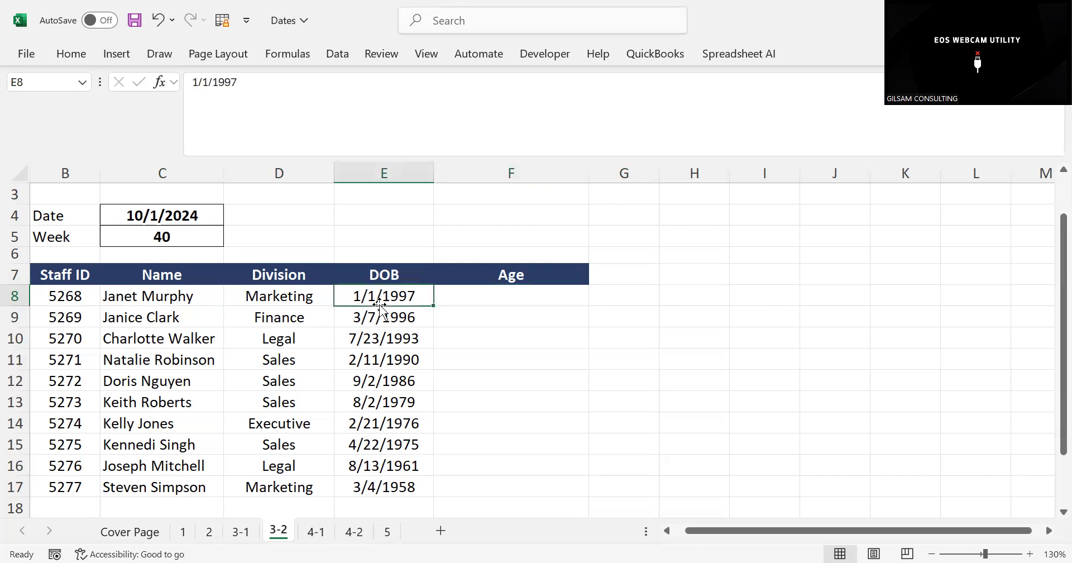
Enter the function name DATEDIF as a note in H6
click(688, 251)
text(DATED)
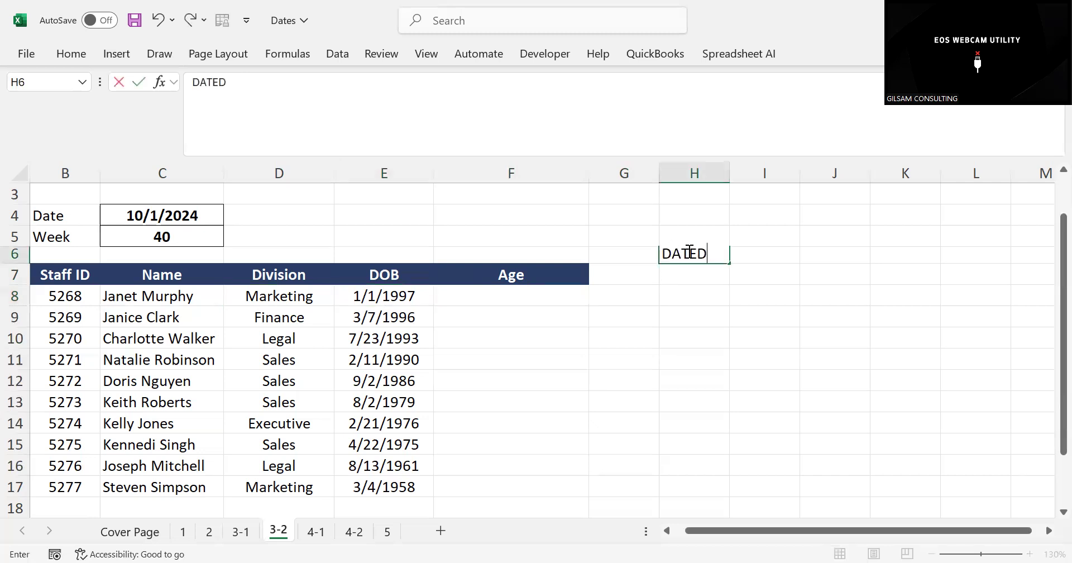
text(IF)
click(783, 252)
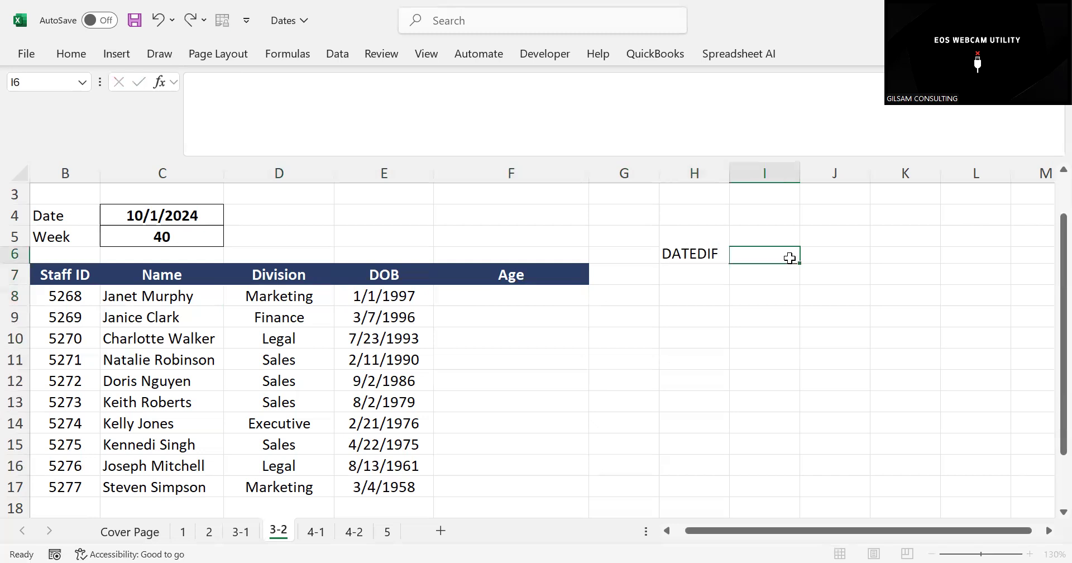
Try the formula =DATE in I7 to see which date functions Excel suggests
click(744, 273)
text(=D)
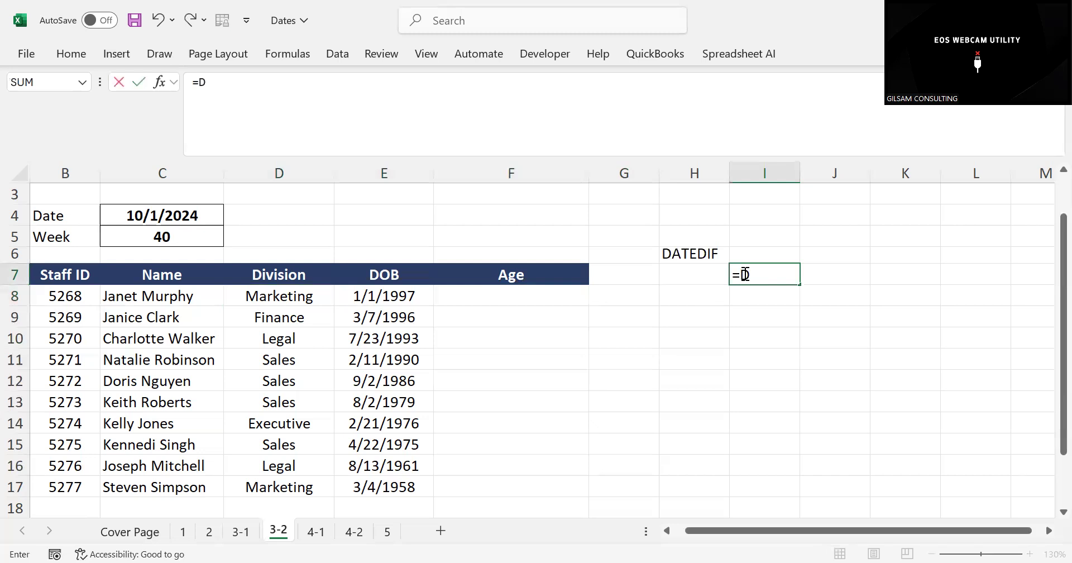
text(ATED)
key(BackSpace)
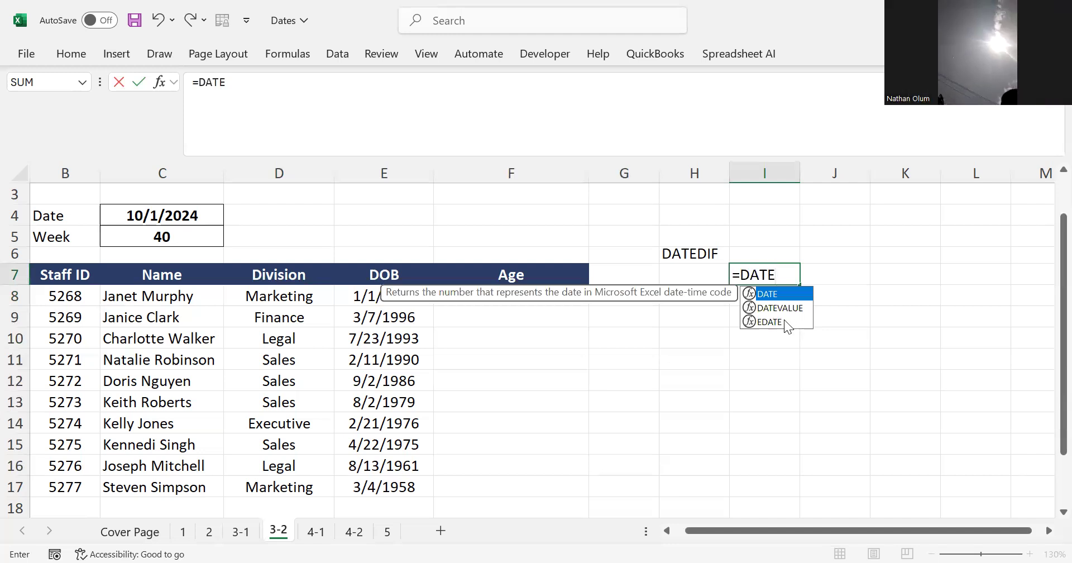
click(687, 252)
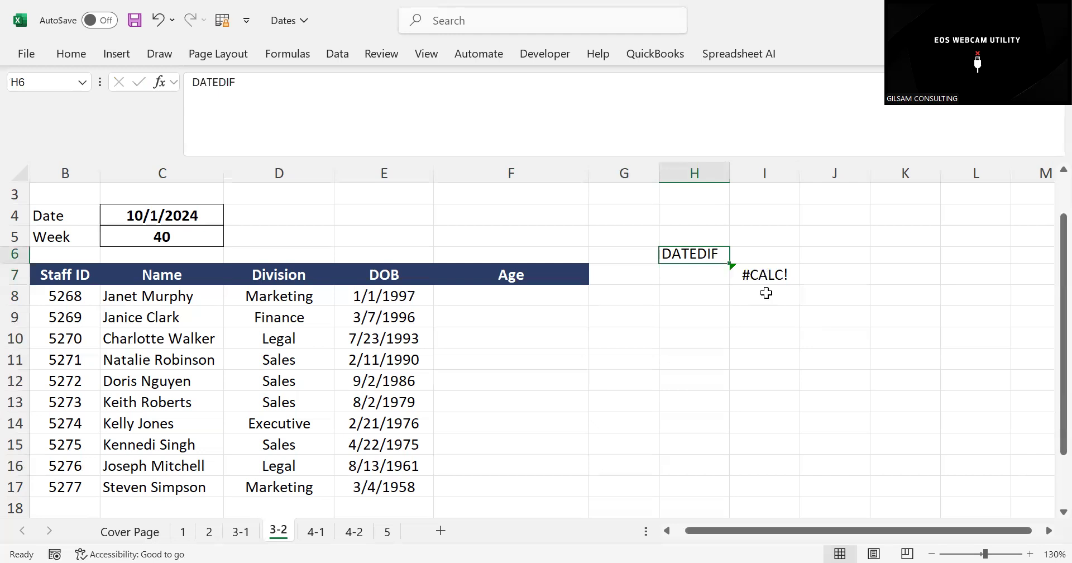
Delete the DATEDIF note from H6
click(713, 287)
click(684, 258)
key(Delete)
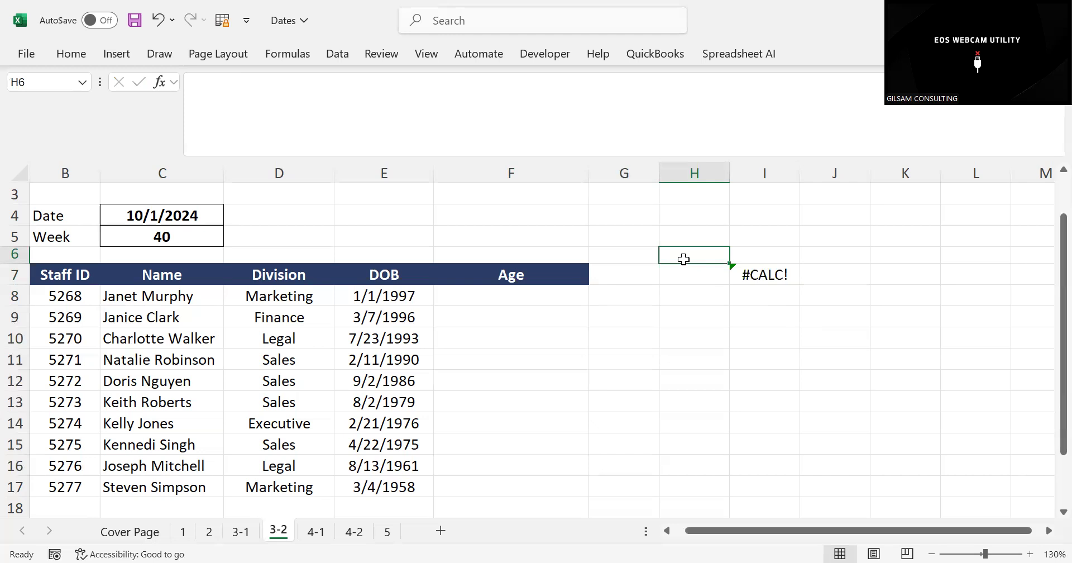
Start the age formula for the first staff member in F8 with =DATEDIF(
click(507, 300)
text(=D)
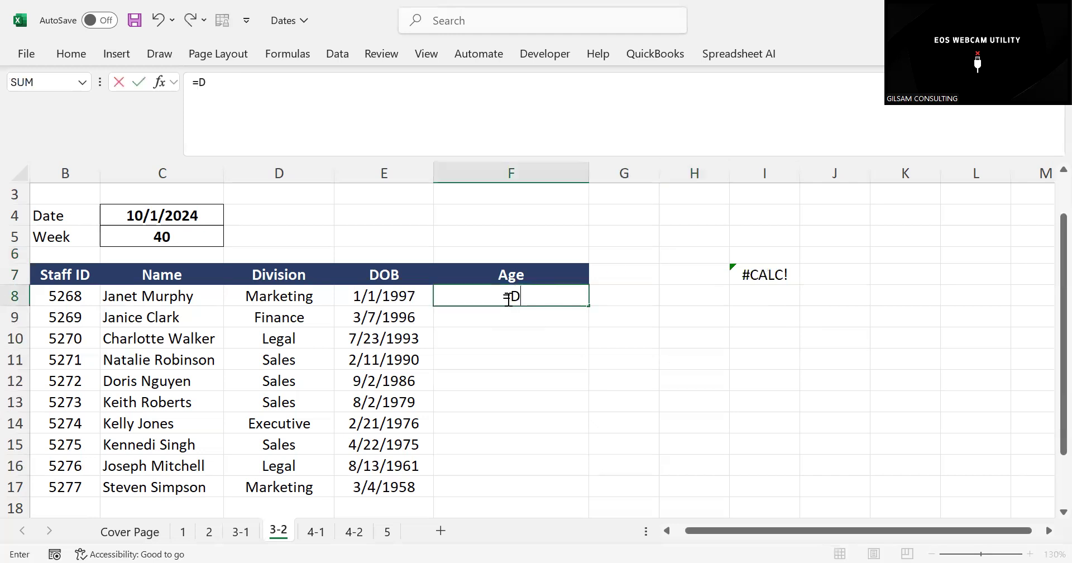
text(A)
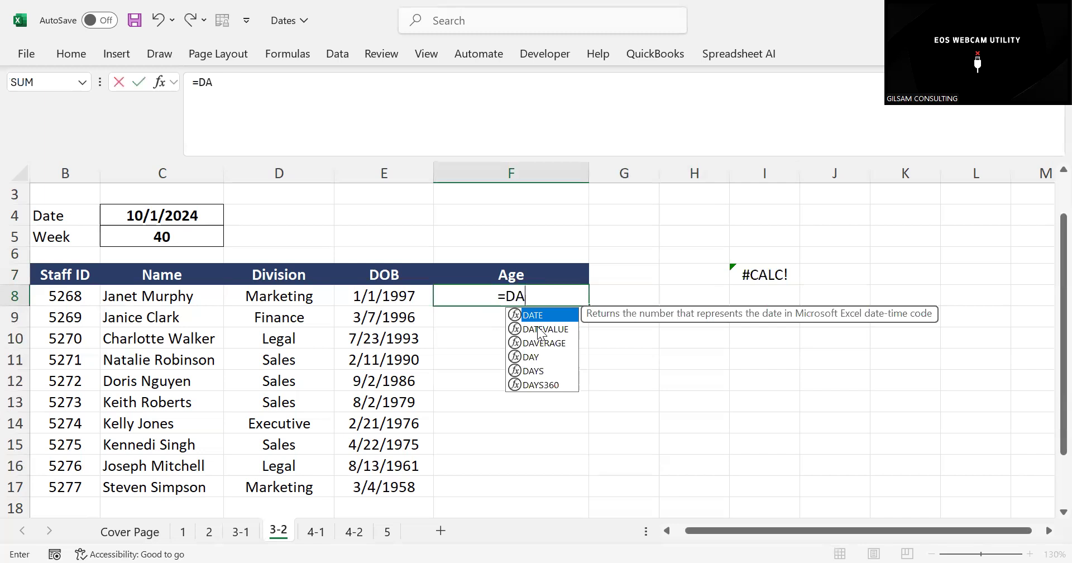
text(TE)
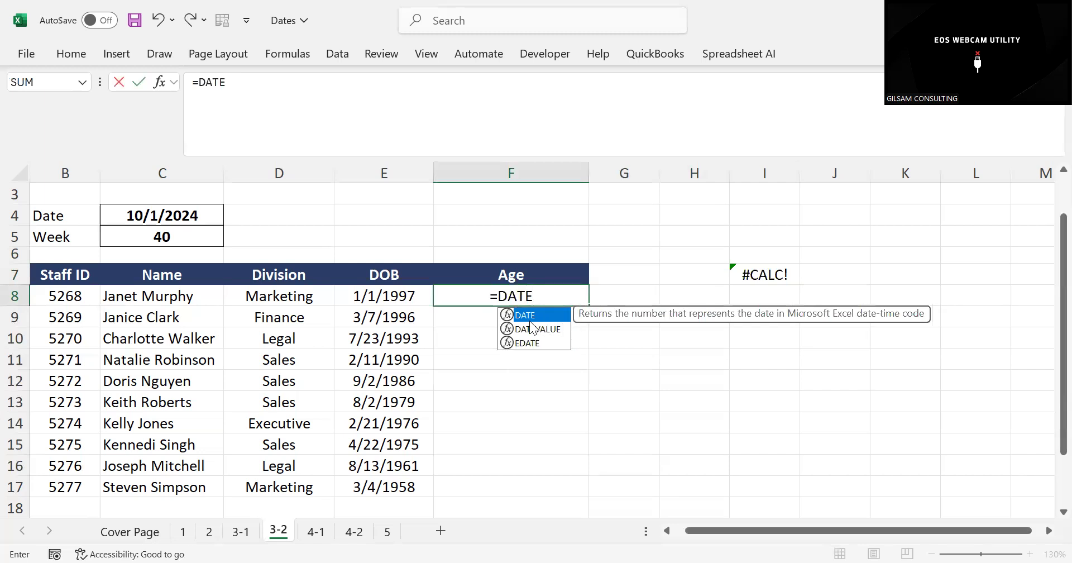
text(D)
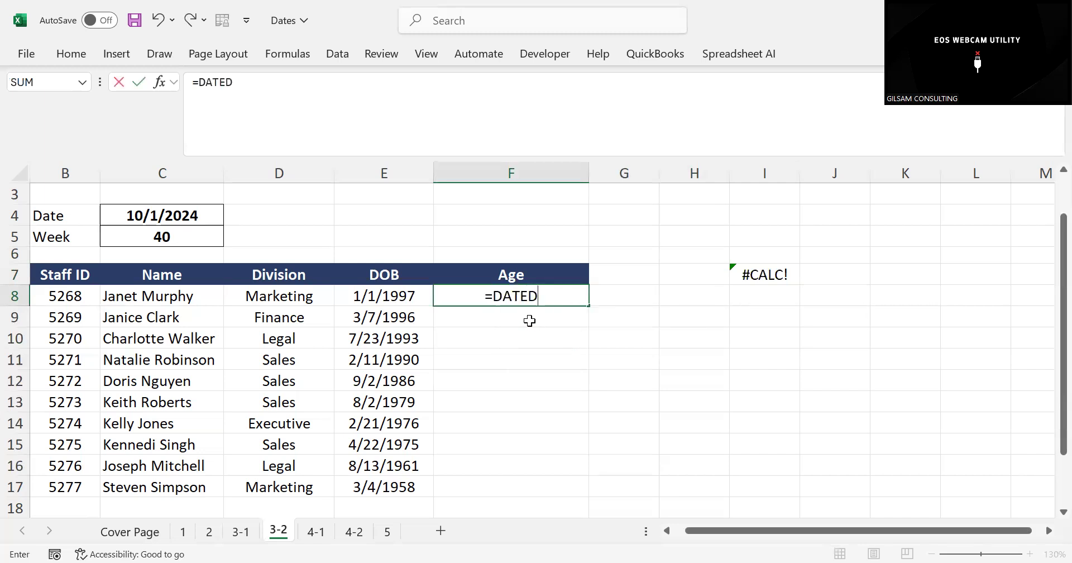
text(ID)
key(BackSpace)
text(F)
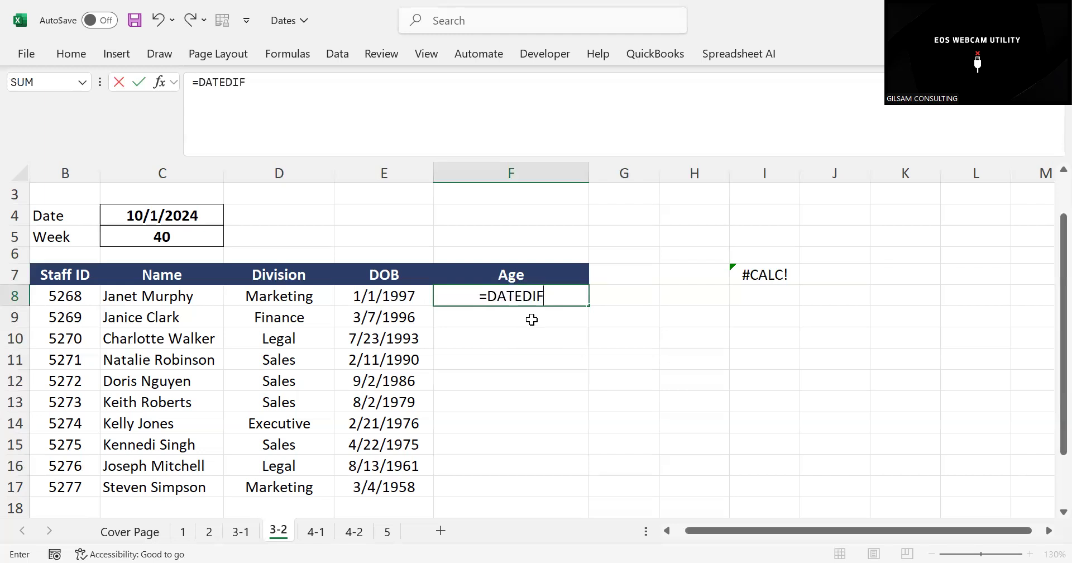
text(()
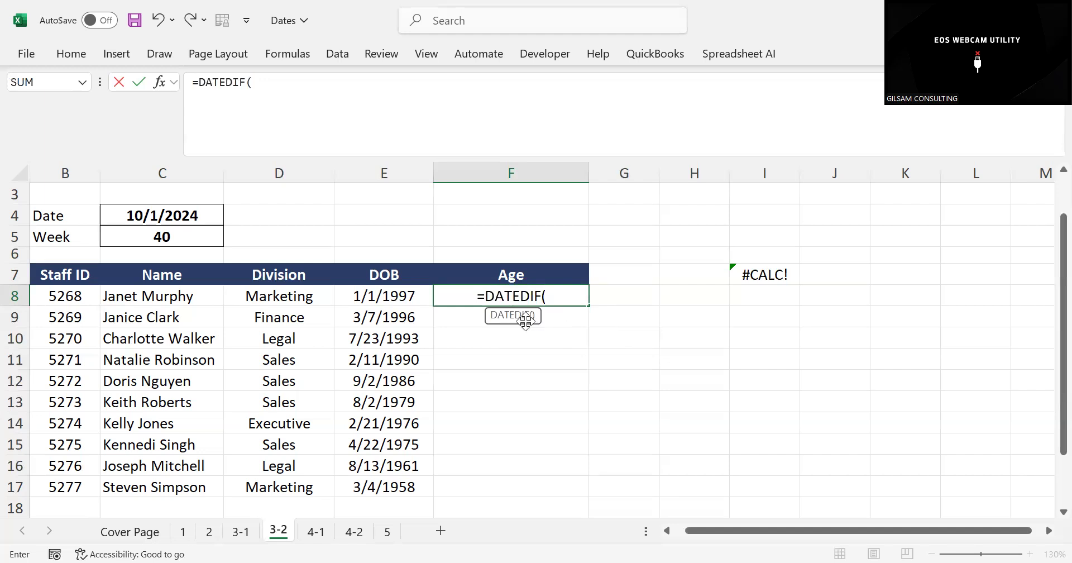
Complete the first staff member's age formula in F8 as =DATEDIF(E8,TODAY(),"Y")
click(394, 296)
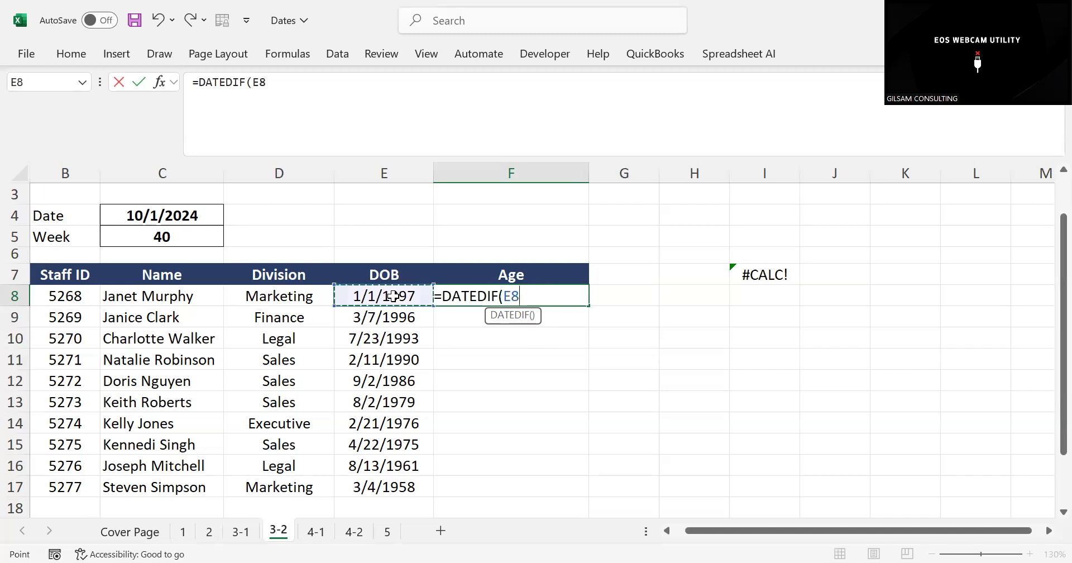
text(,)
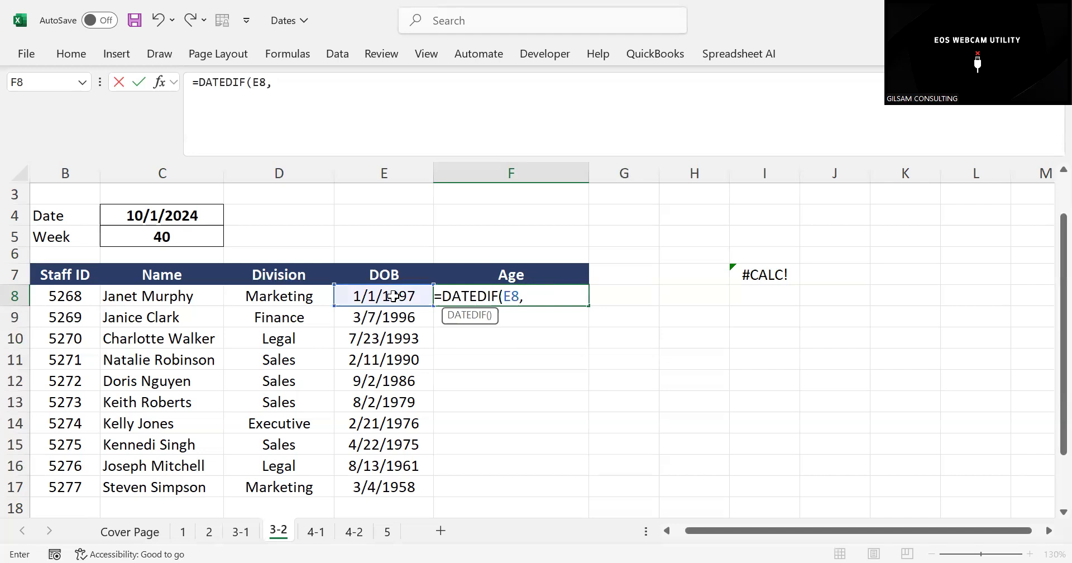
text(TOD)
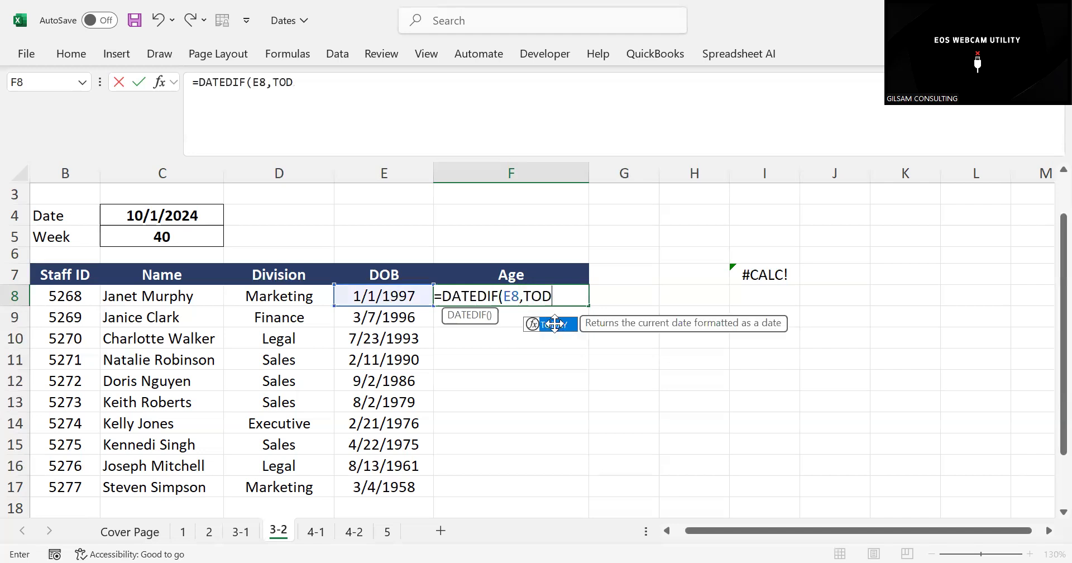
double_click(555, 324)
text())
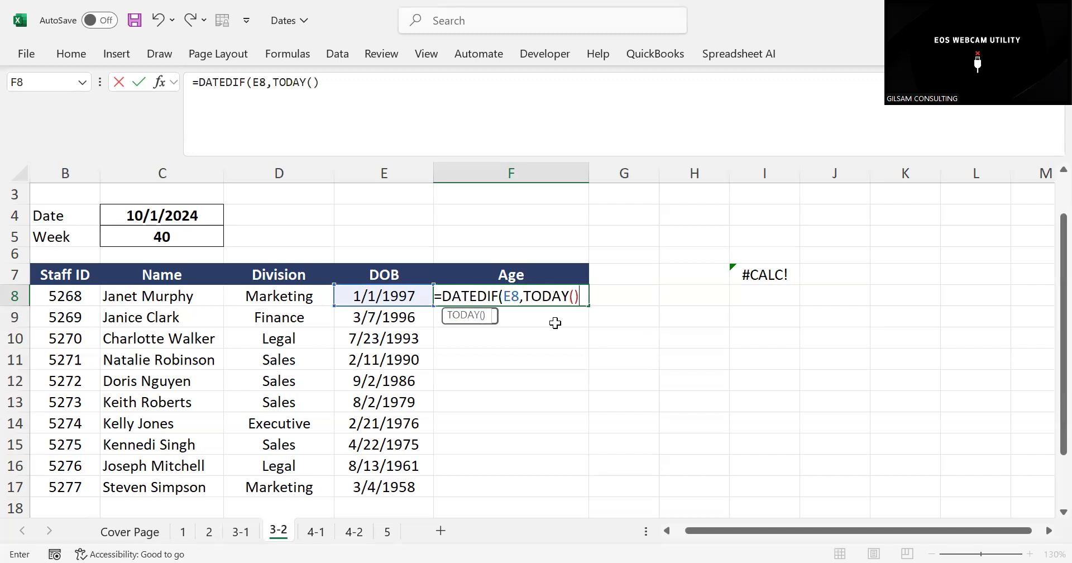
text(,)
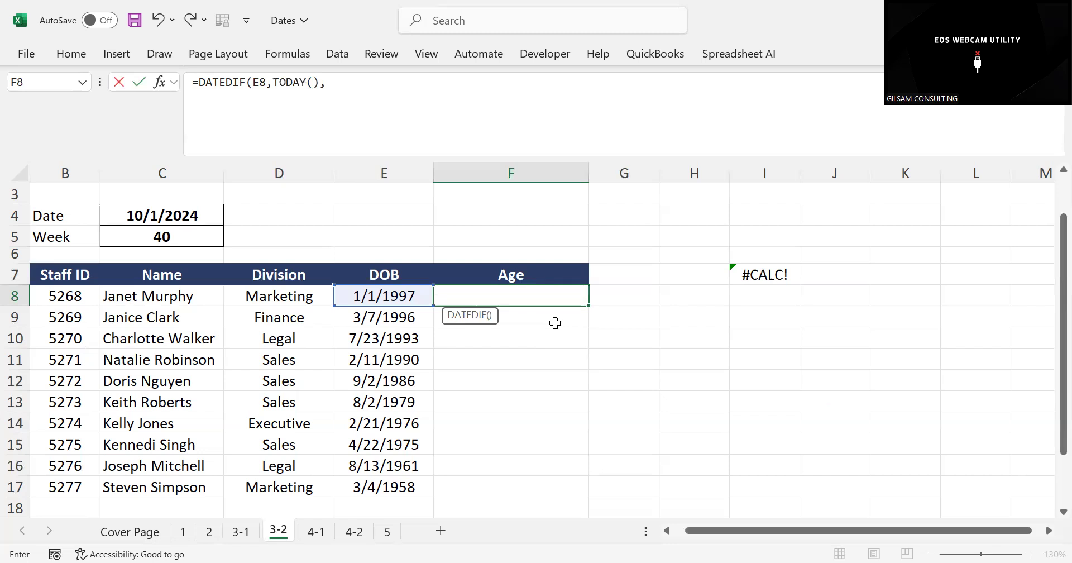
text("Y)
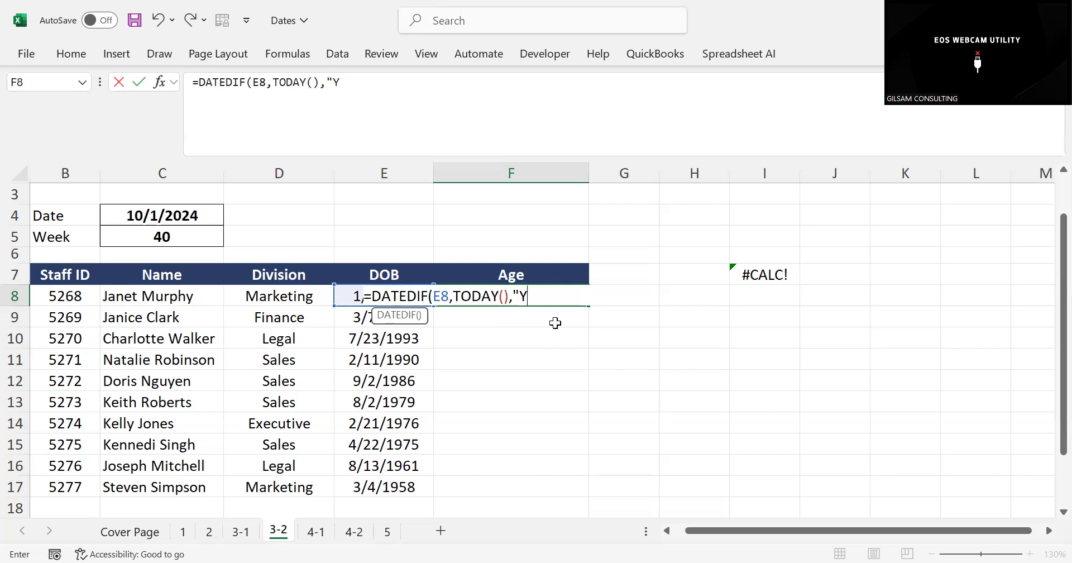
text(|)
key(BackSpace)
text("))
key(Return)
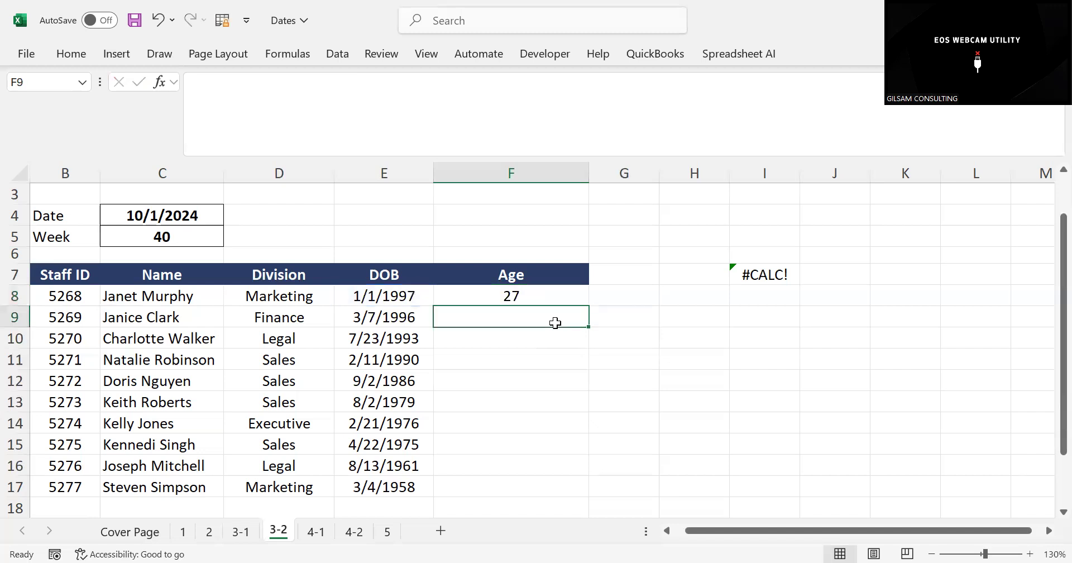
Fill the age formula from F8 down the Age column to F17
click(509, 295)
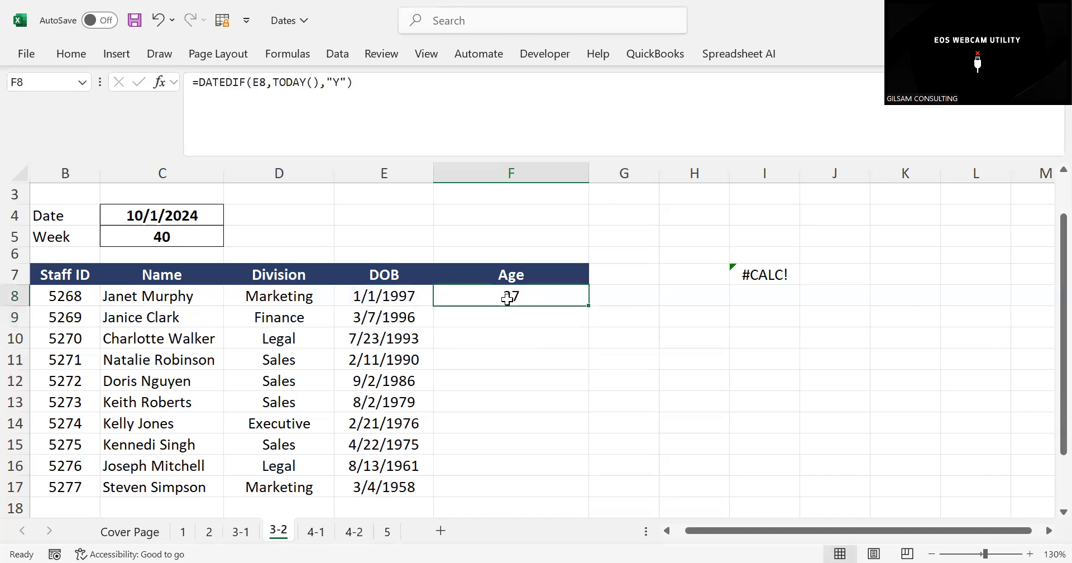
click(399, 299)
click(487, 295)
double_click(588, 306)
Examine the filled age formulas in F16 and F8 against the date of birth in E8
click(502, 464)
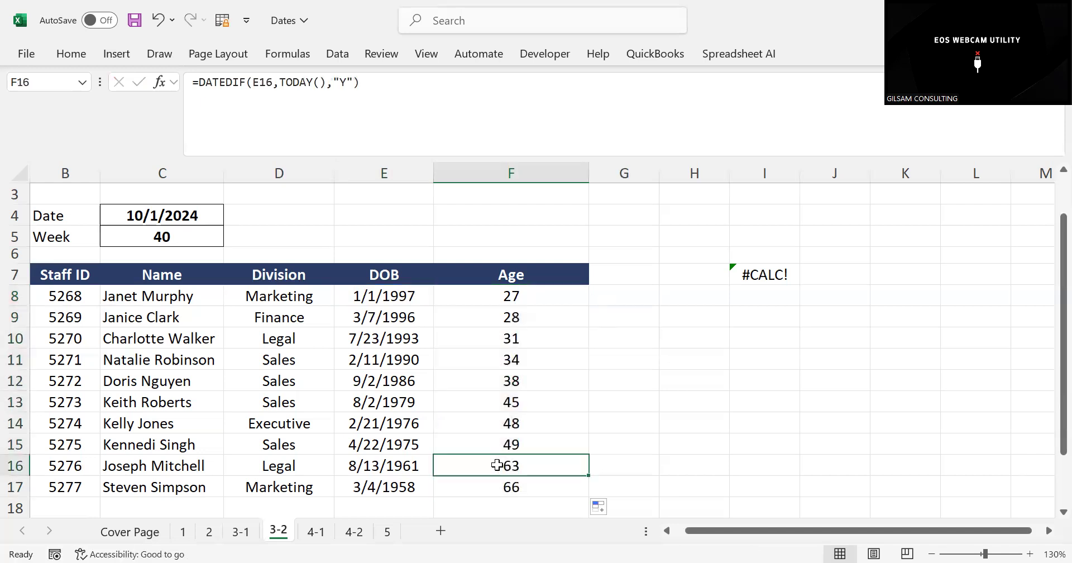
click(478, 296)
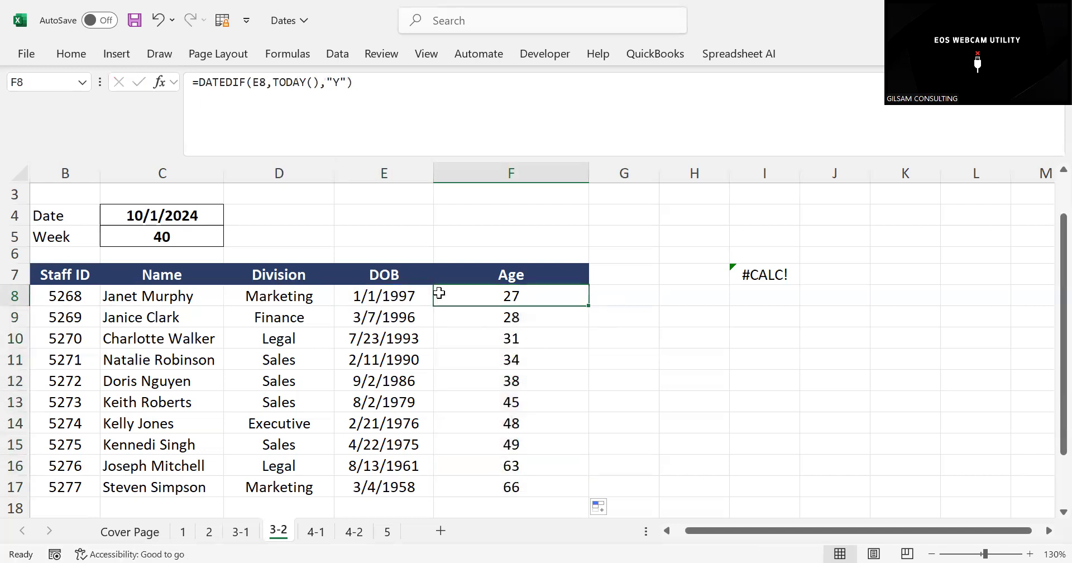
click(379, 295)
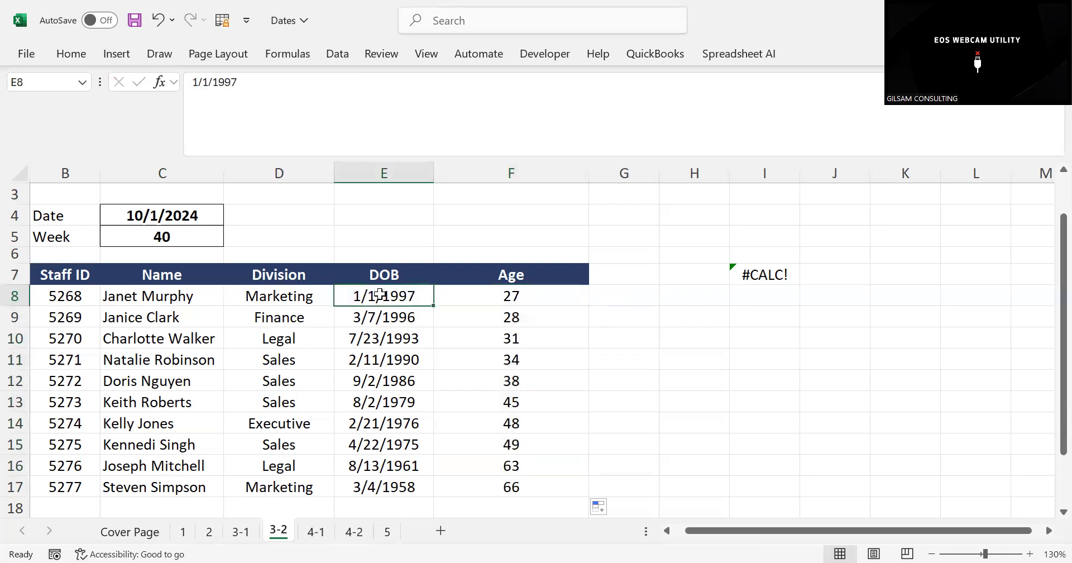
click(486, 295)
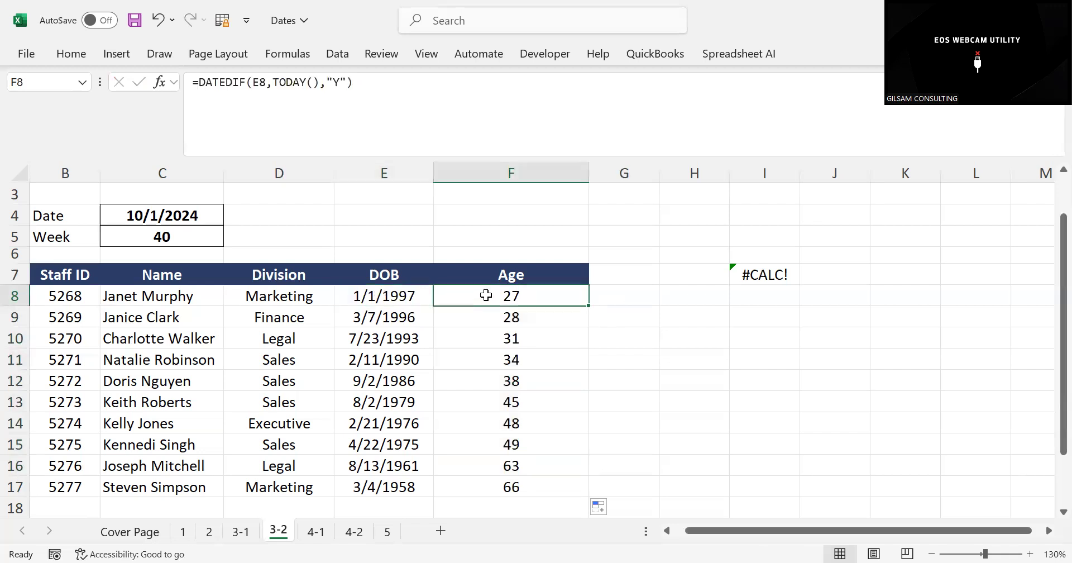
click(602, 318)
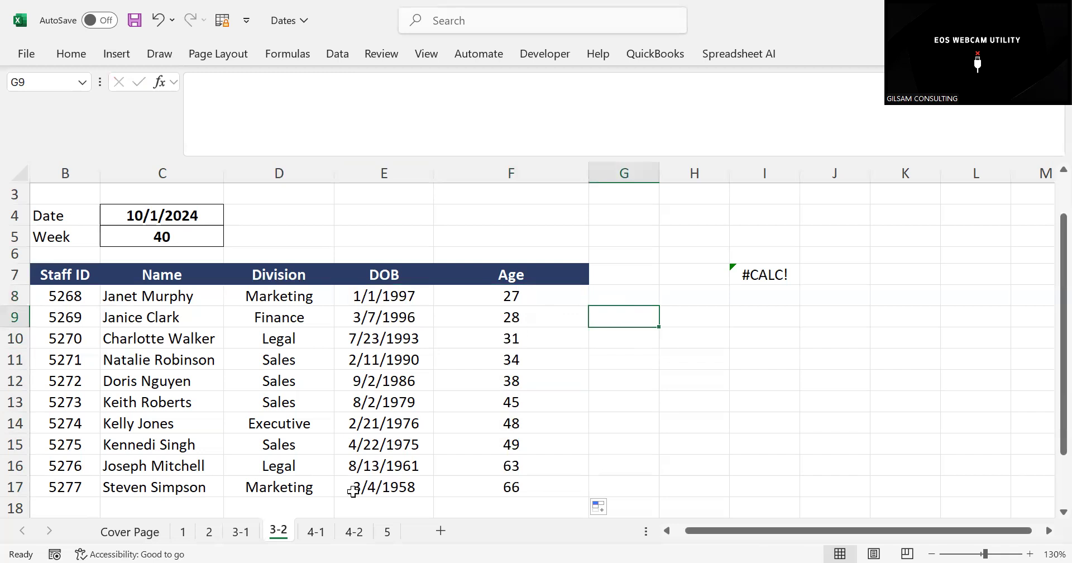
click(579, 419)
drag(497, 312, 533, 334)
click(641, 317)
Delete the leftover =DATE formula from I7
click(766, 272)
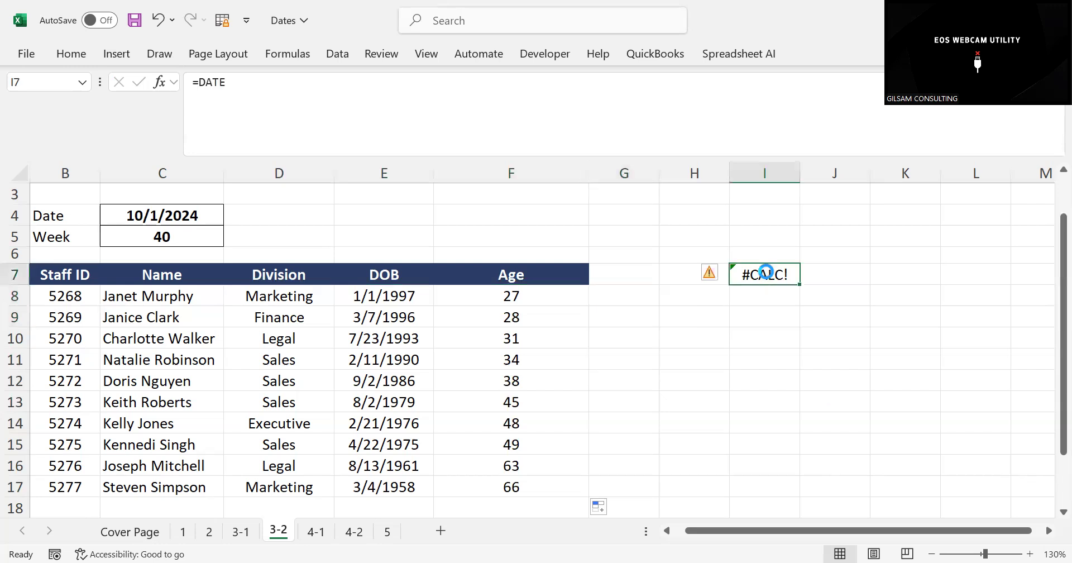
key(Delete)
click(693, 331)
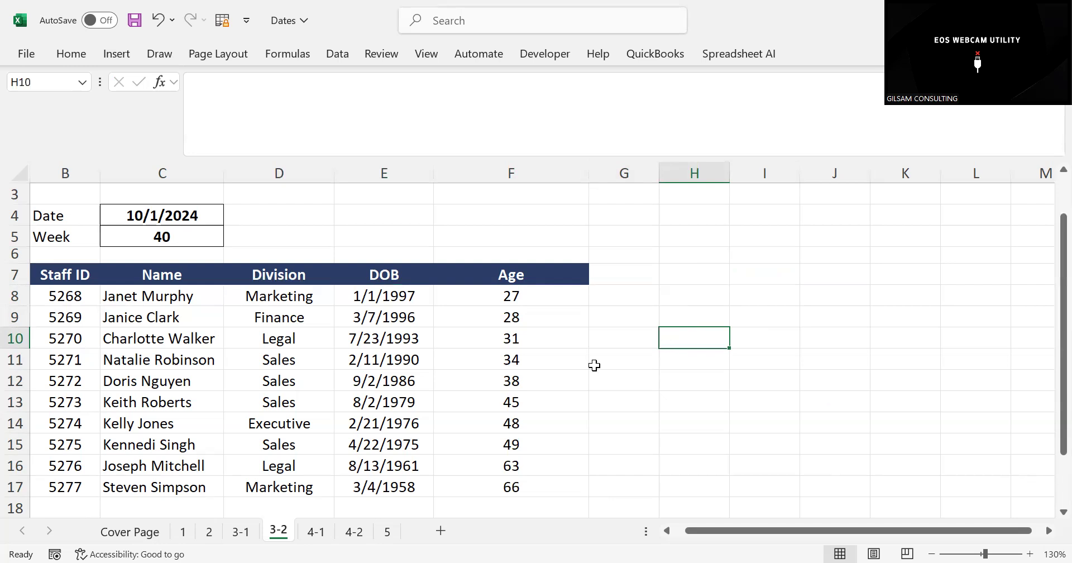
click(508, 297)
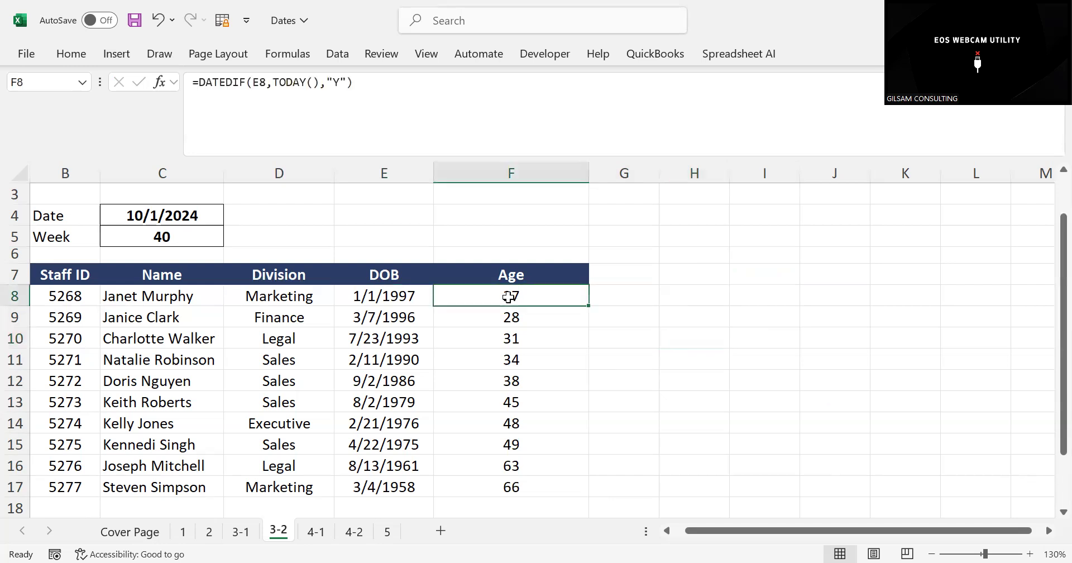
click(683, 287)
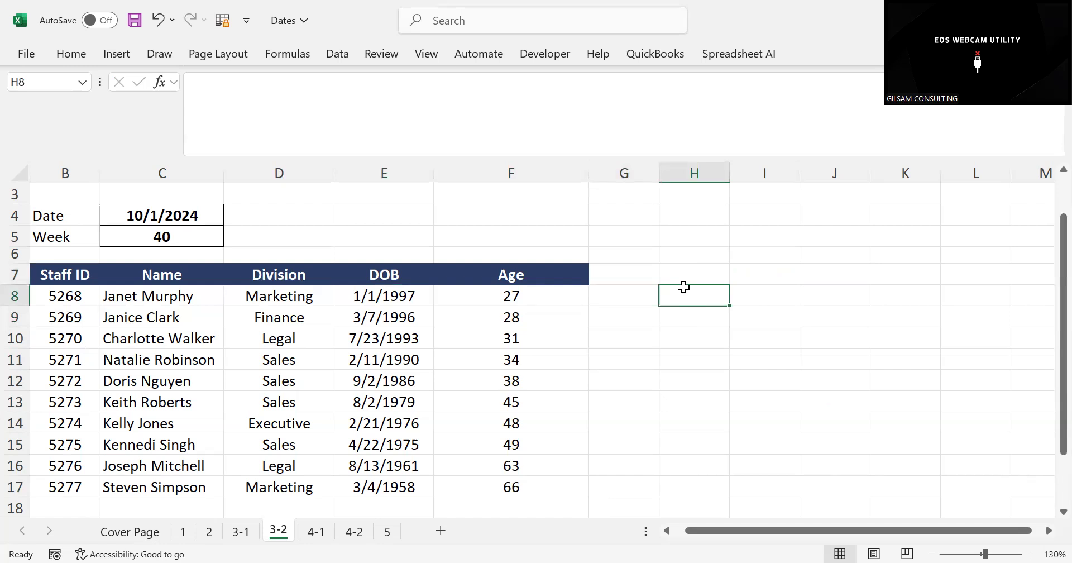
key(Left)
key(Left)
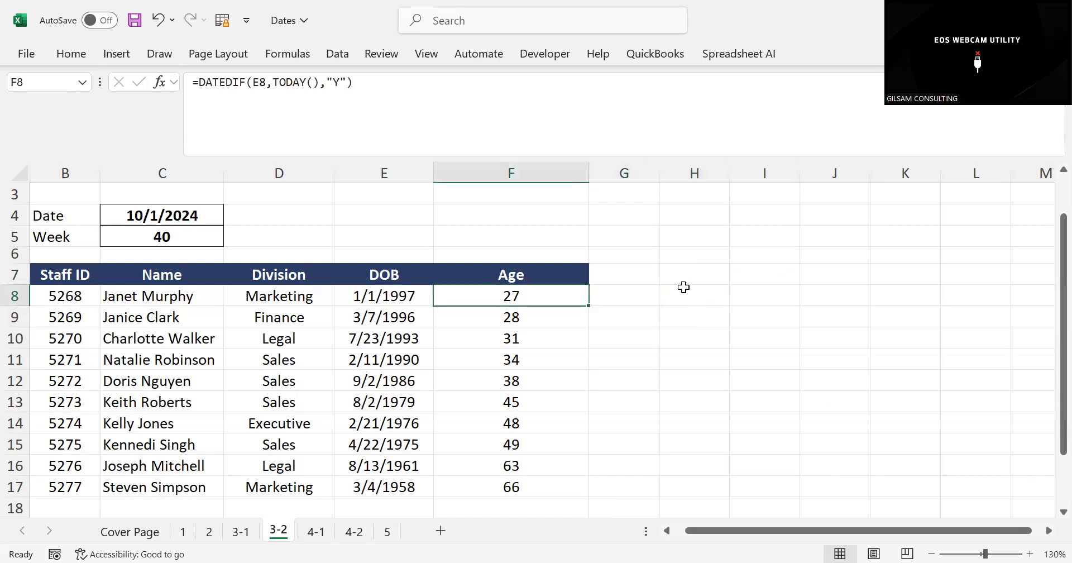
Enter the contact phone number in H8, beside the staff table
click(717, 299)
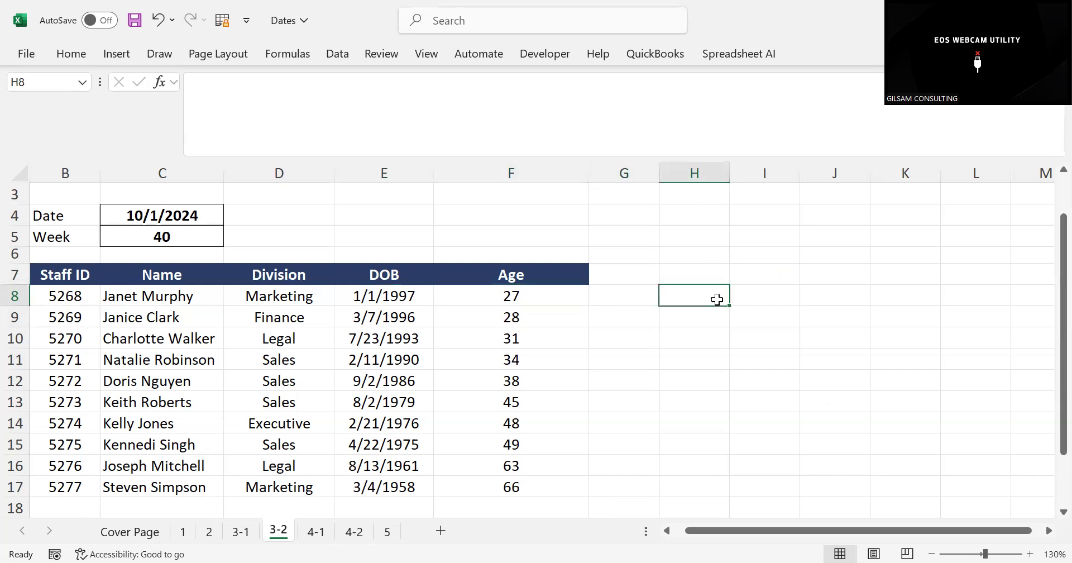
click(547, 81)
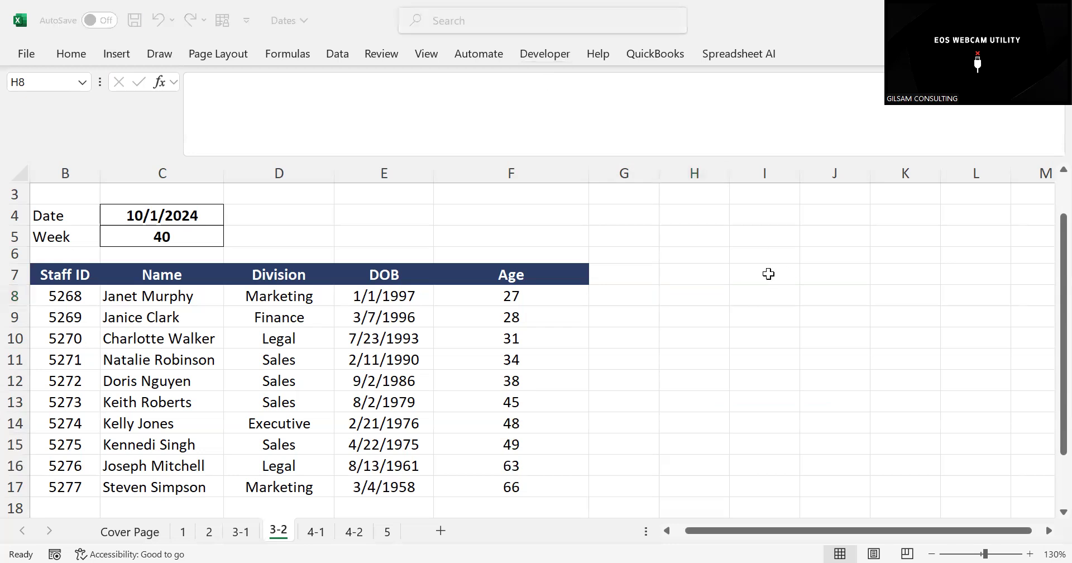
key(Escape)
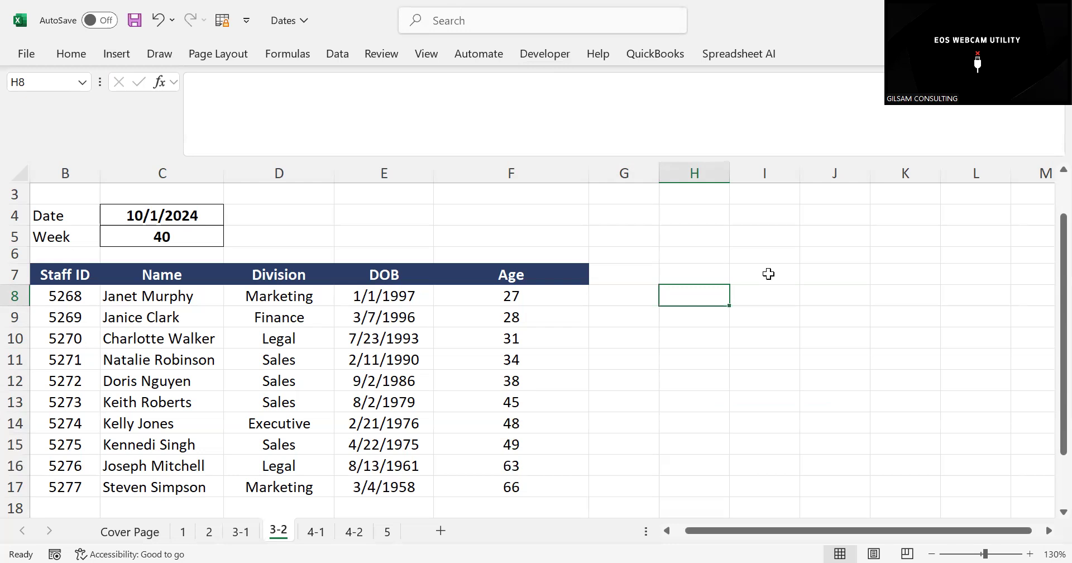
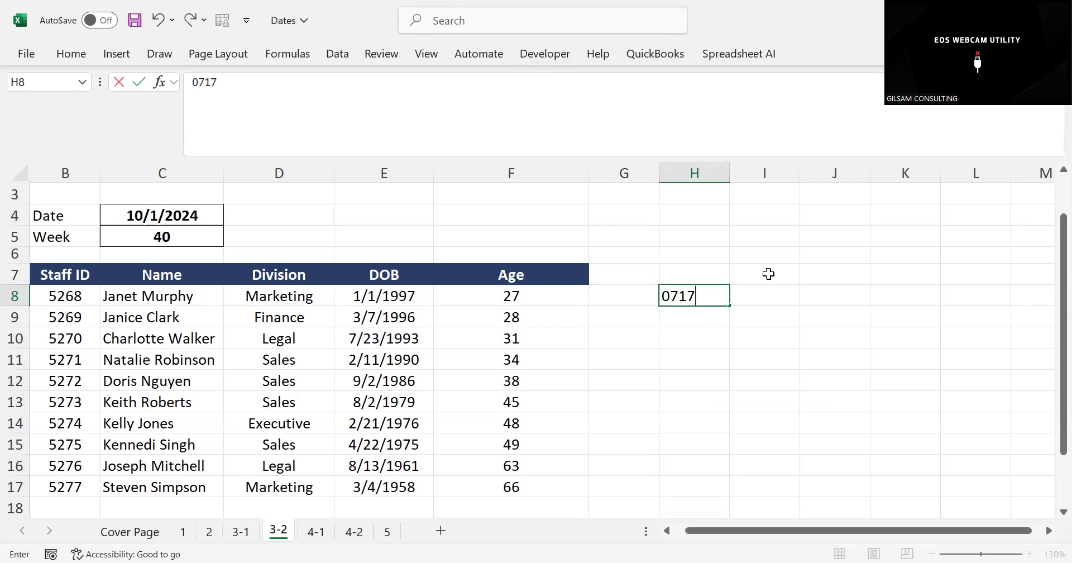
click(709, 329)
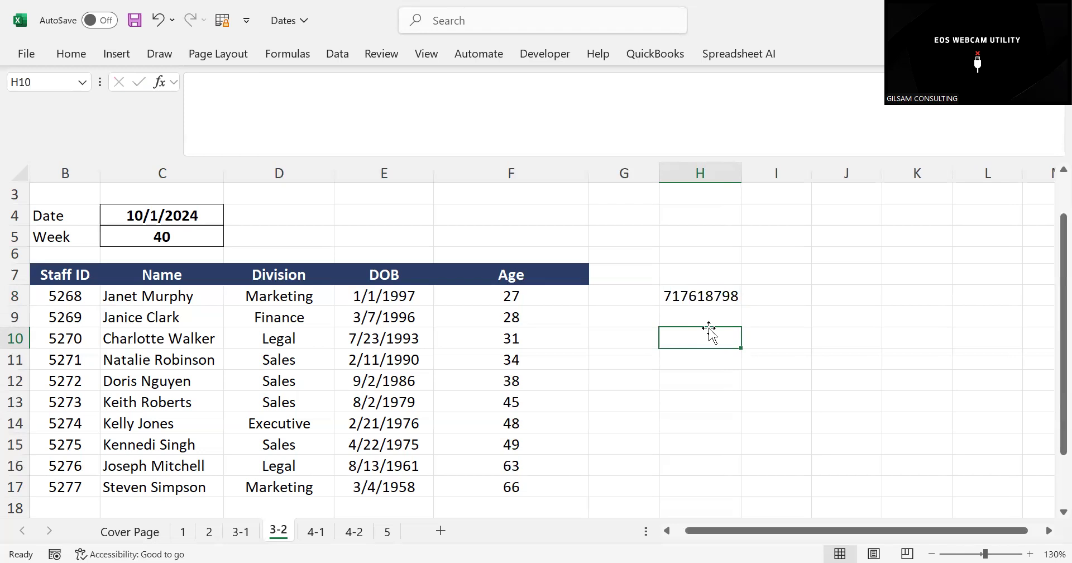
Enter the notes NHIF in H10 and SHA in H11
text(NHIF)
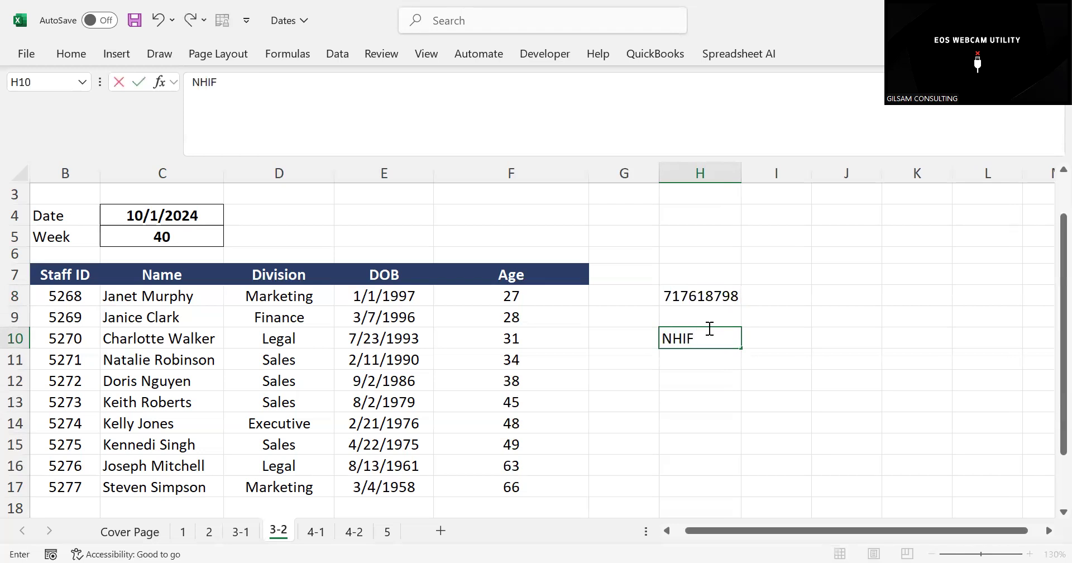
key(Return)
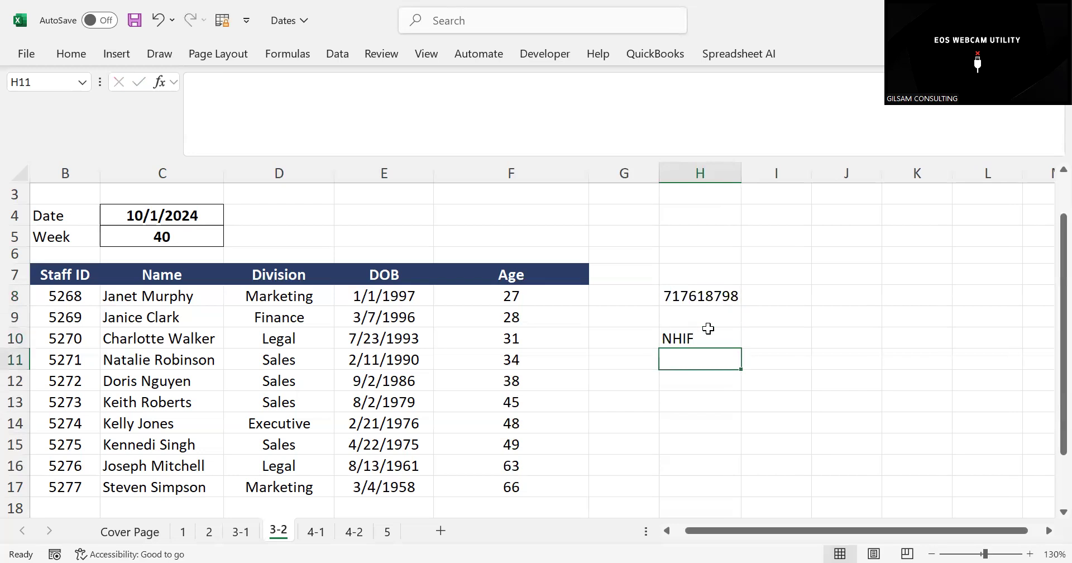
text(SHA)
key(Return)
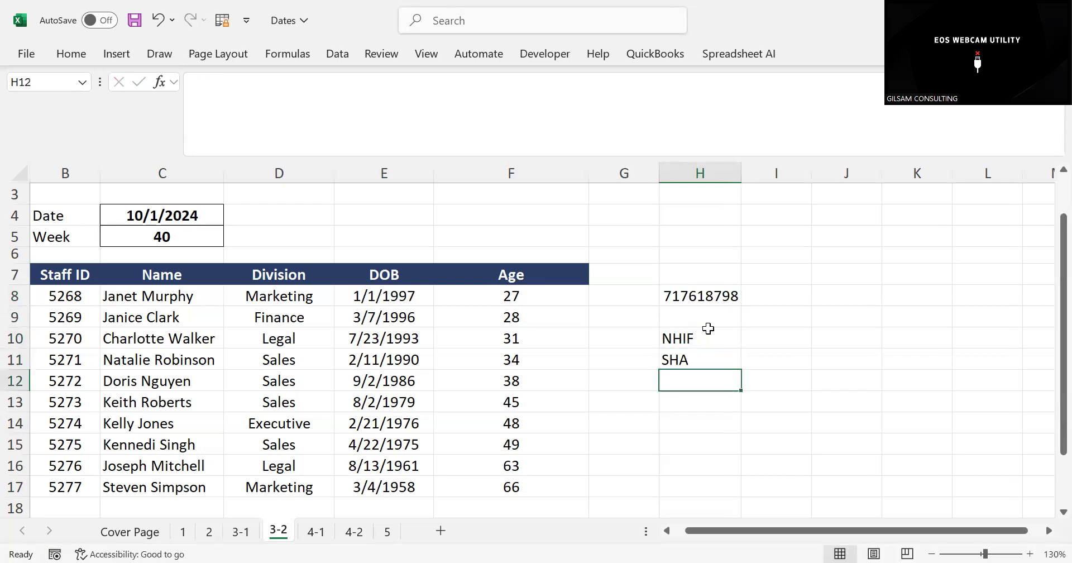
Enter the note PAYROLL in I12
key(Up)
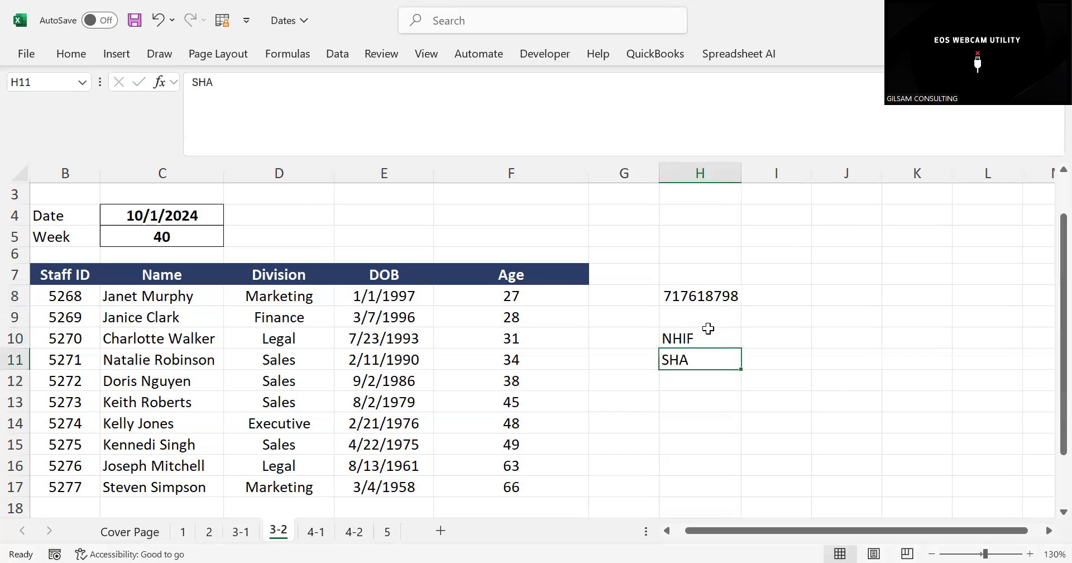
key(Right)
key(Up)
key(Down)
key(Down)
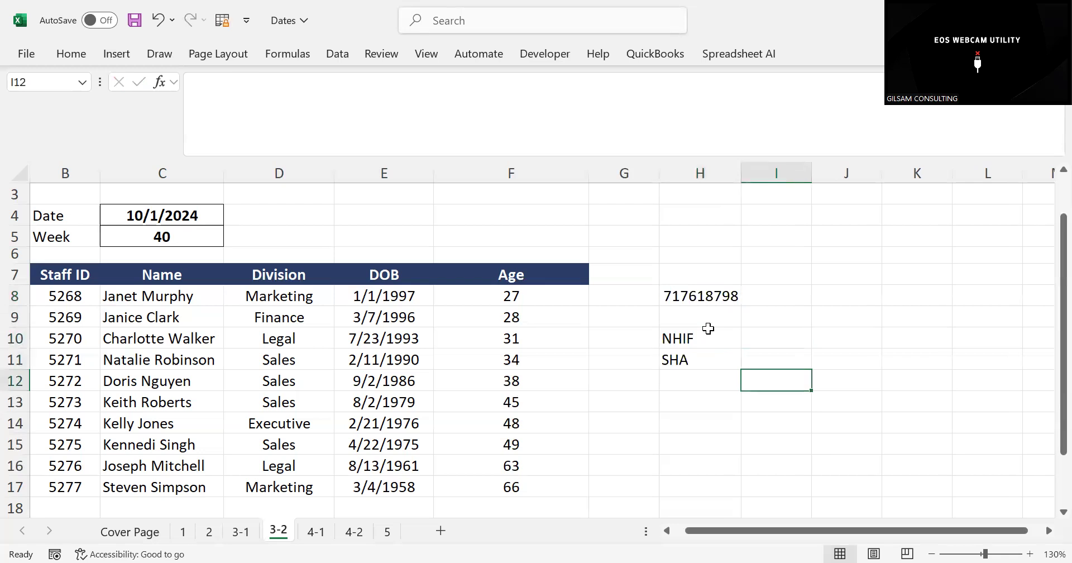
text(PAYROLL)
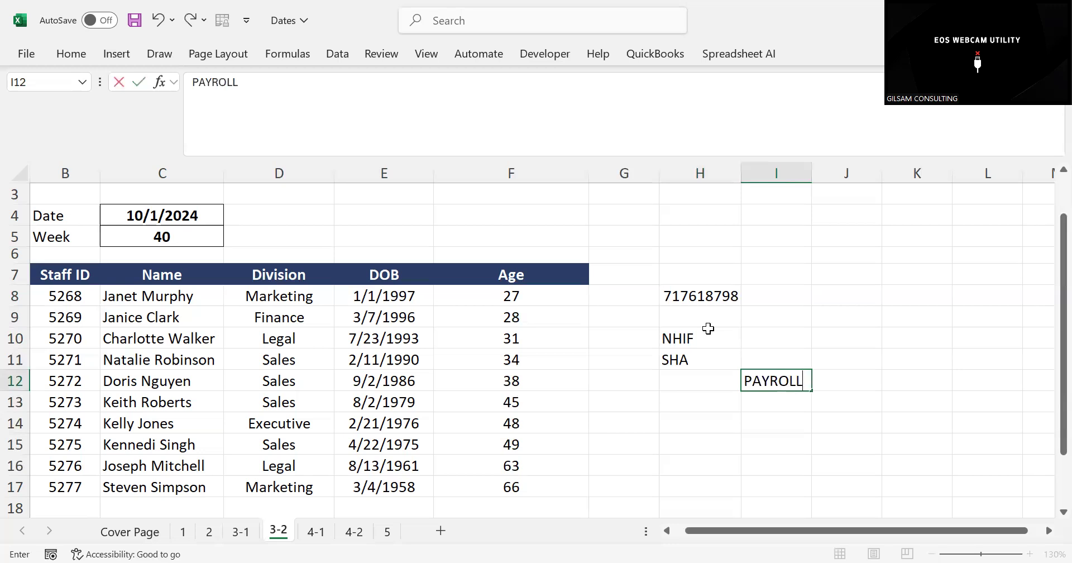
click(668, 364)
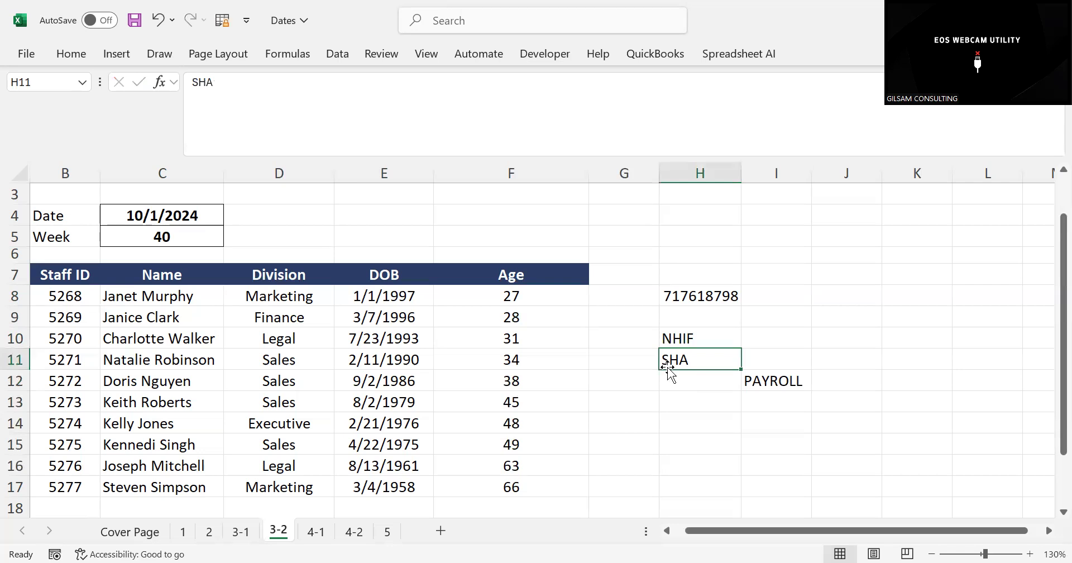
click(797, 321)
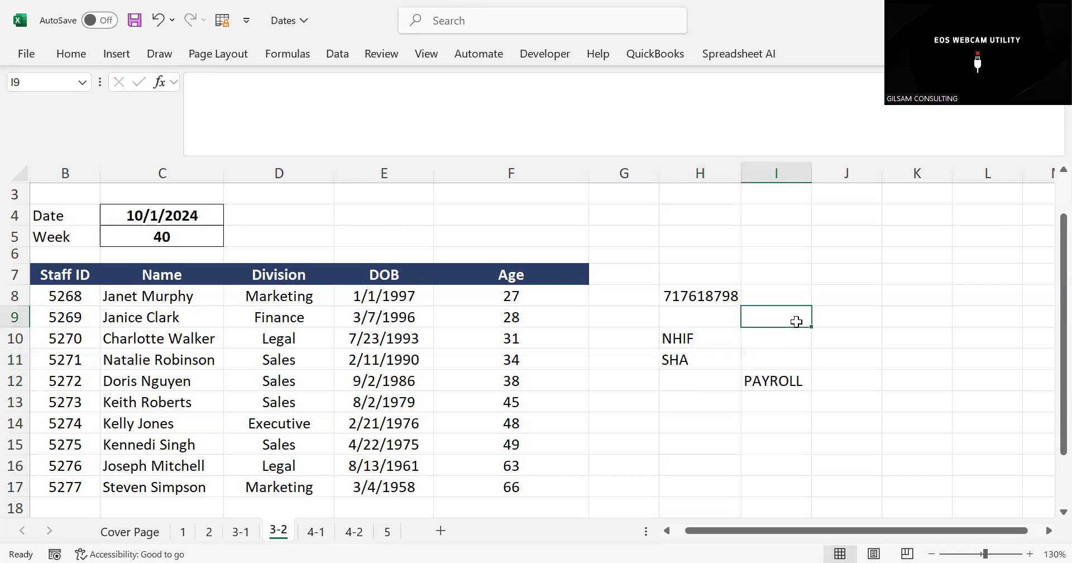
click(603, 83)
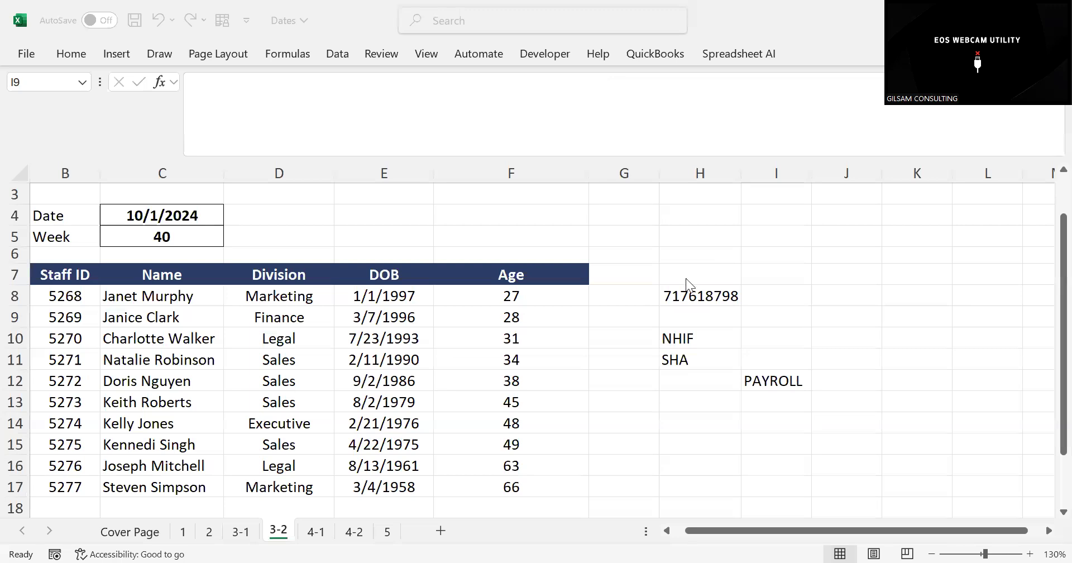
click(689, 295)
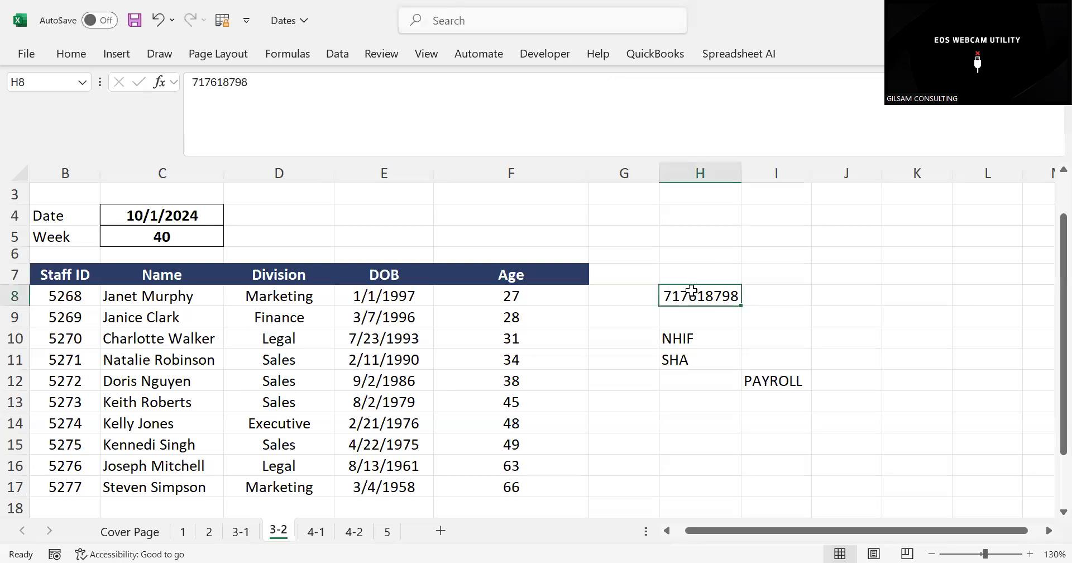
click(224, 78)
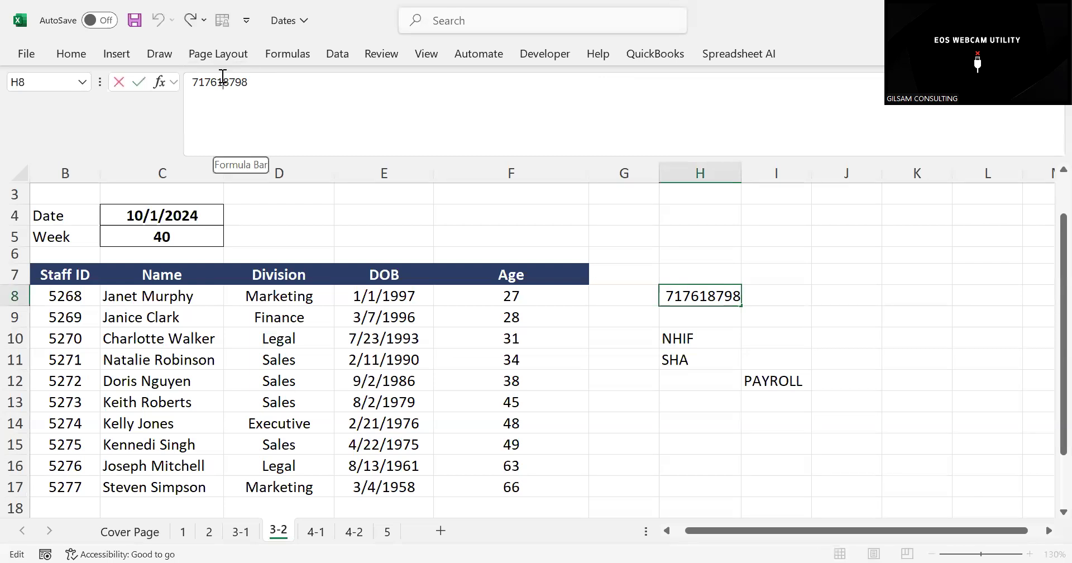
click(255, 82)
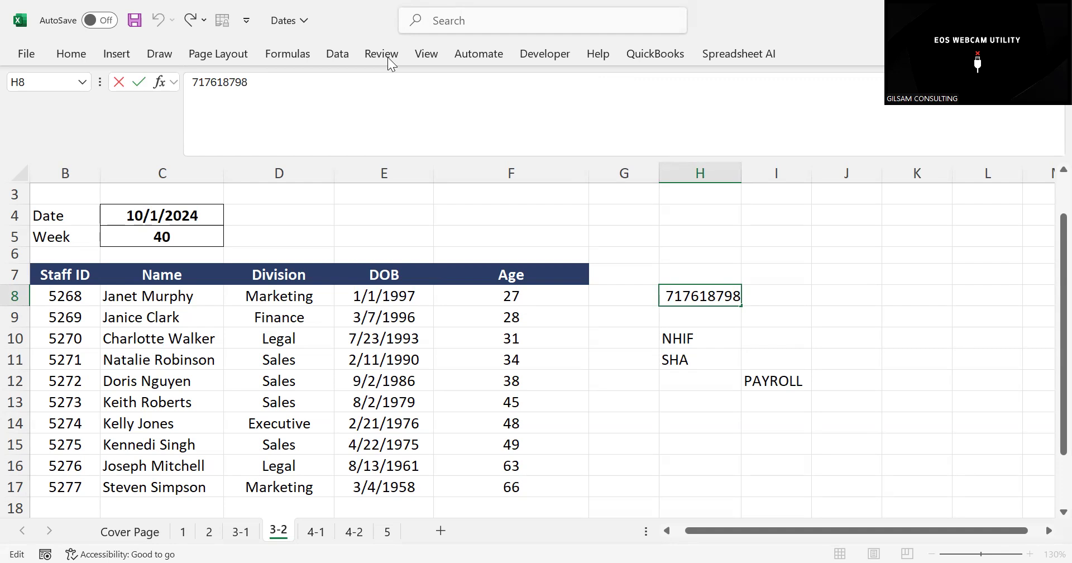
click(839, 286)
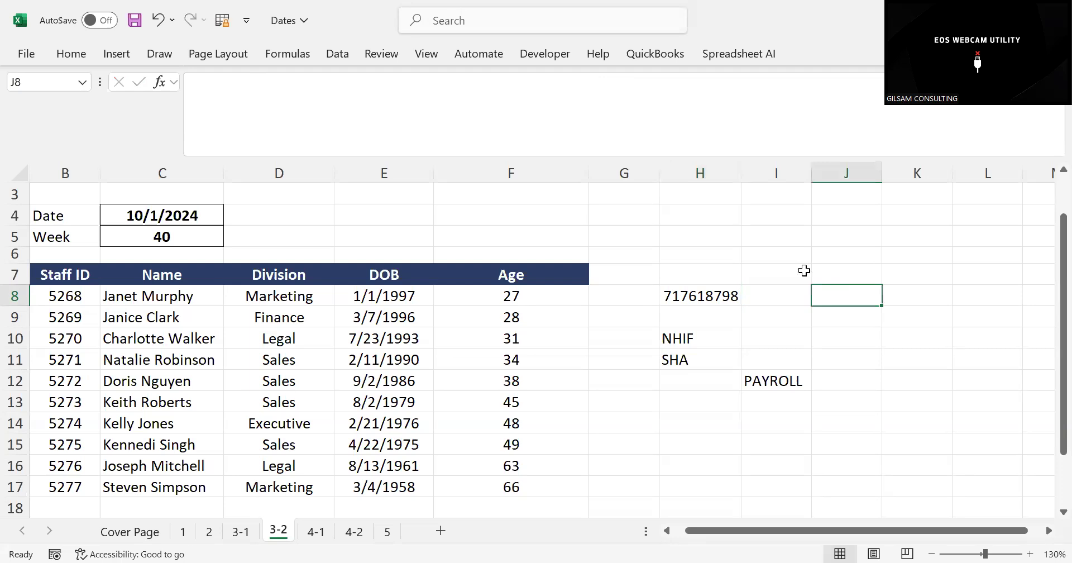
Enter the function names XLOOKUP, SUMIF and SUMIFS in cells J8 to J10 as notes beside the staff table
text(XL)
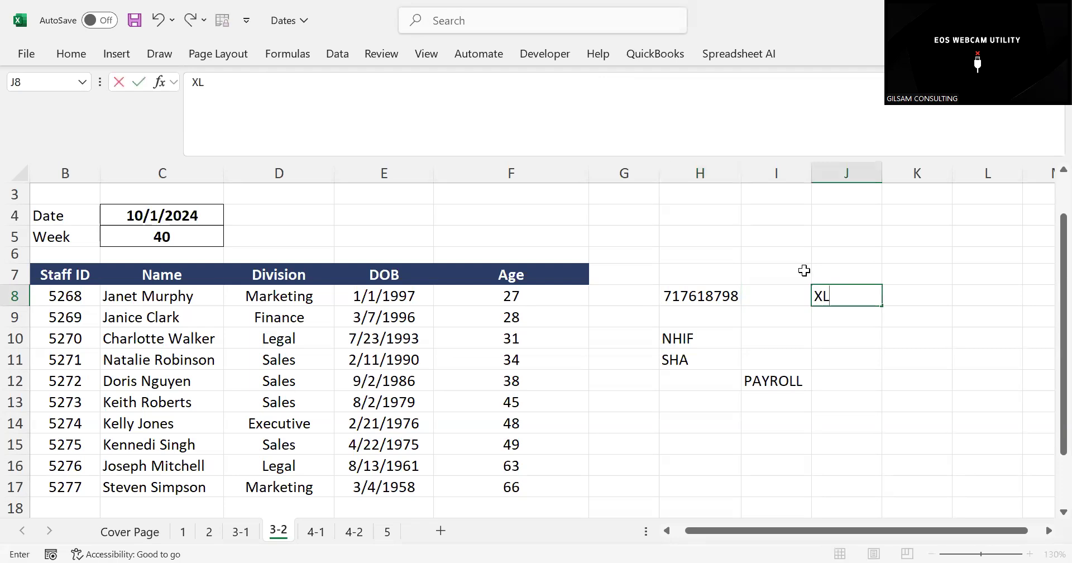
text(OOKUP)
key(Return)
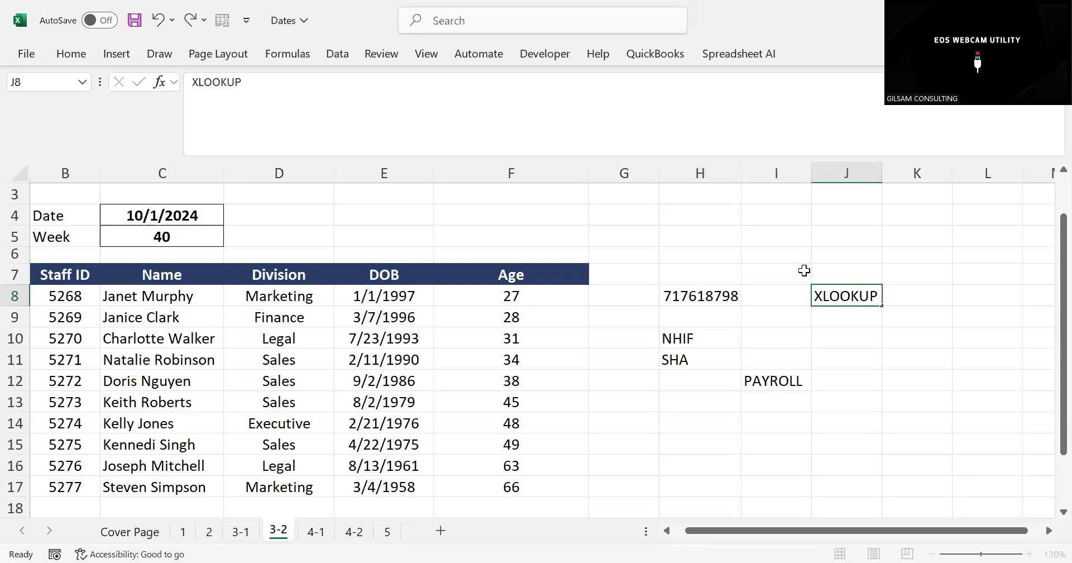
text(SUMIF)
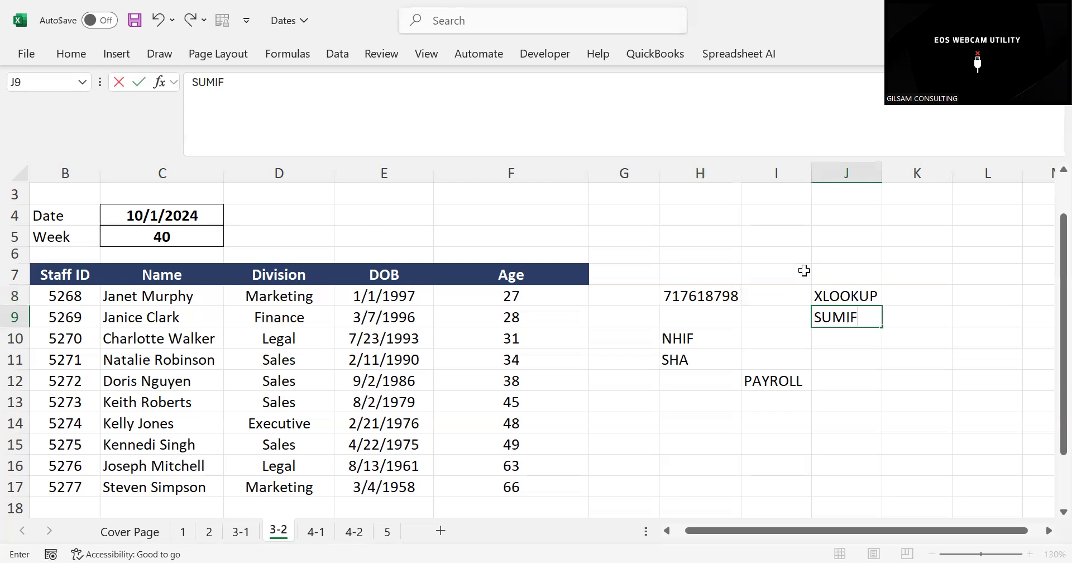
key(Return)
text(SUMM)
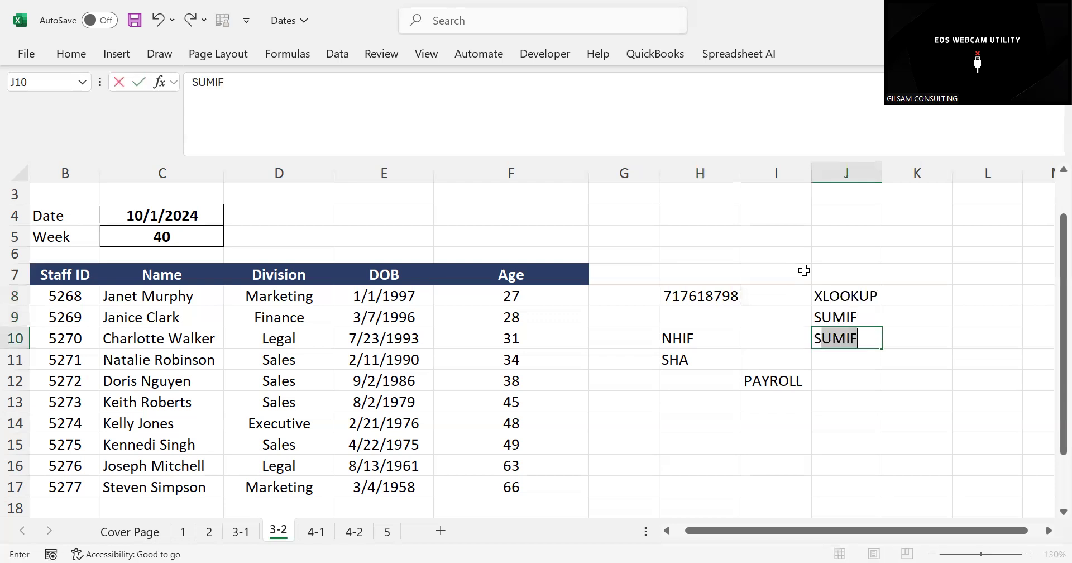
text(IFS)
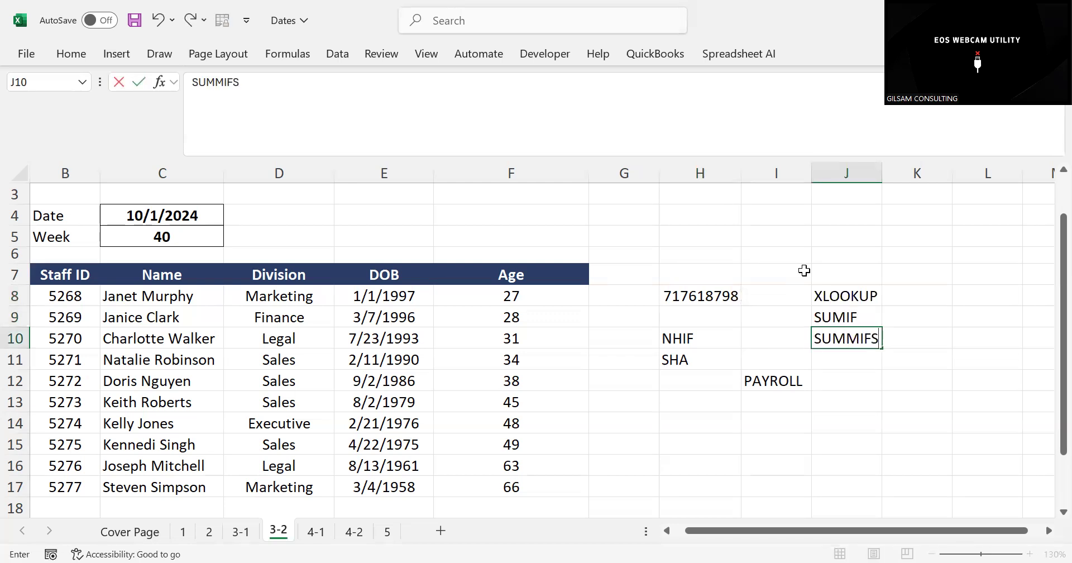
key(BackSpace)
key(BackSpace)
key(BackSpace)
key(BackSpace)
text(IFS)
key(Return)
Add IF FUNCTIONS in J11 and FILTER in J12, and highlight the function list J8:J12
text(IF)
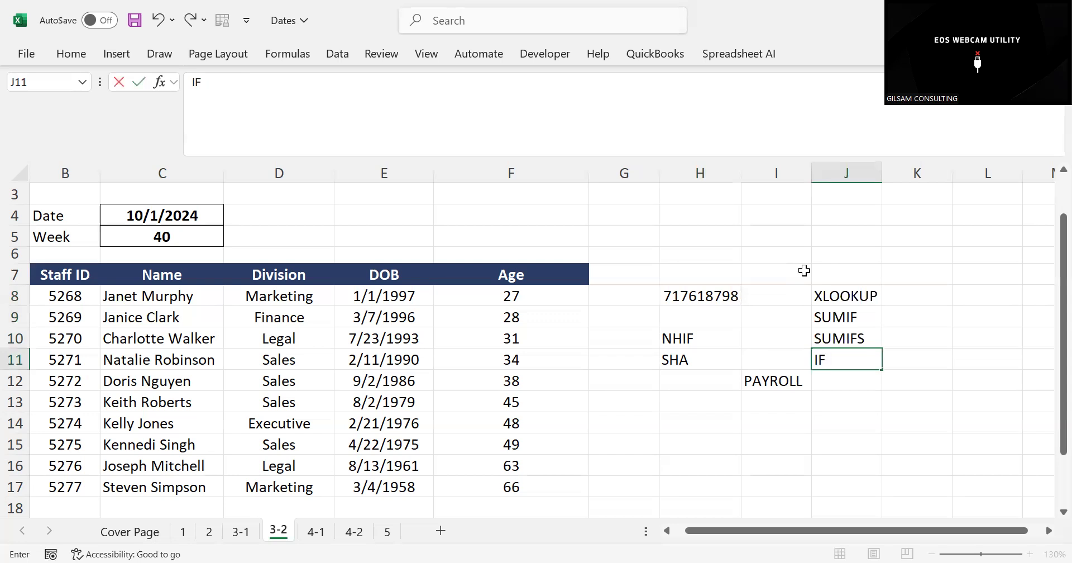
text( FUNCTIONS)
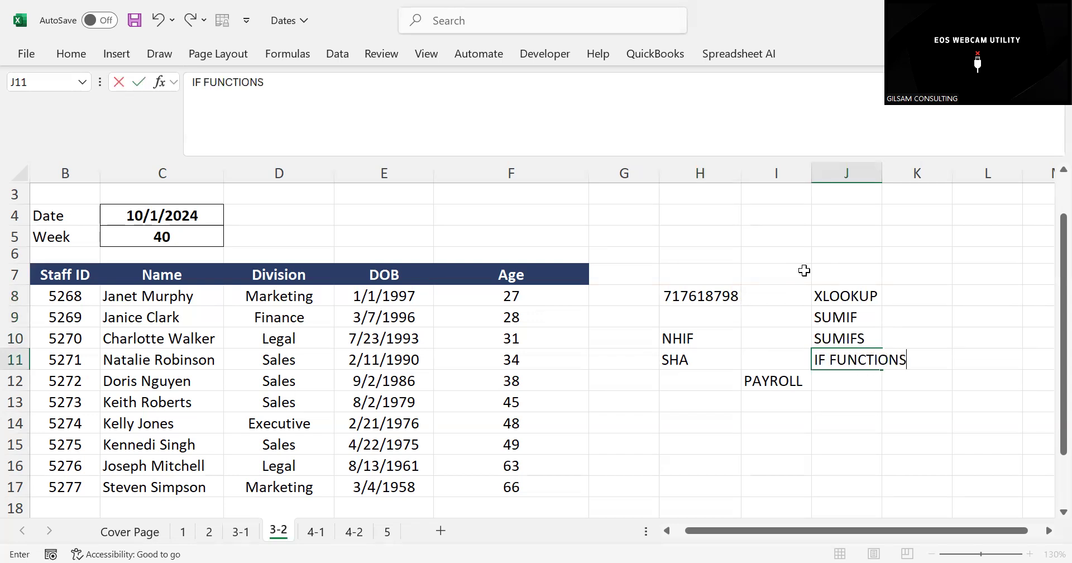
key(Return)
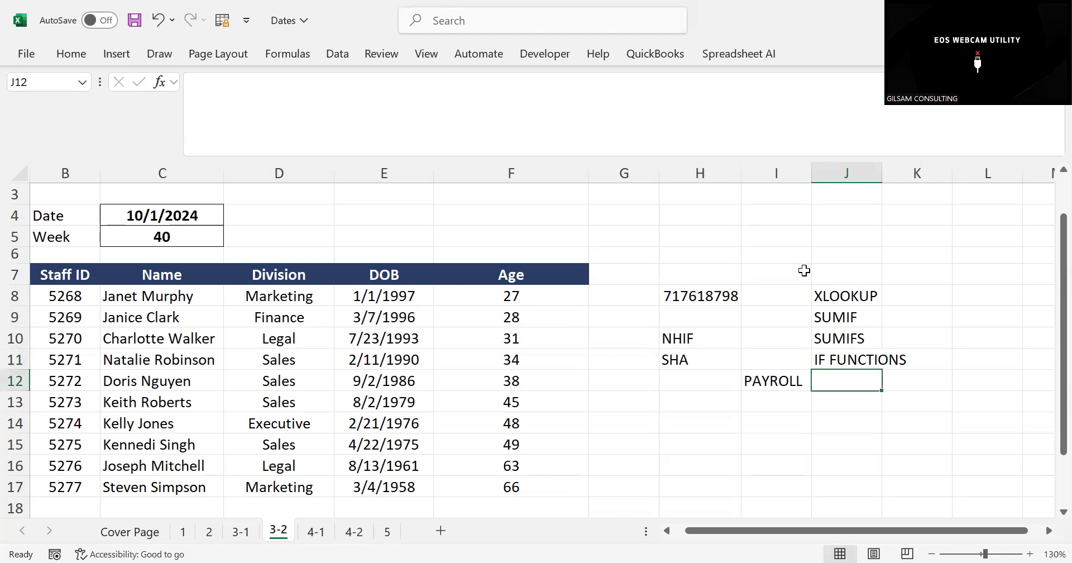
text(FILTER)
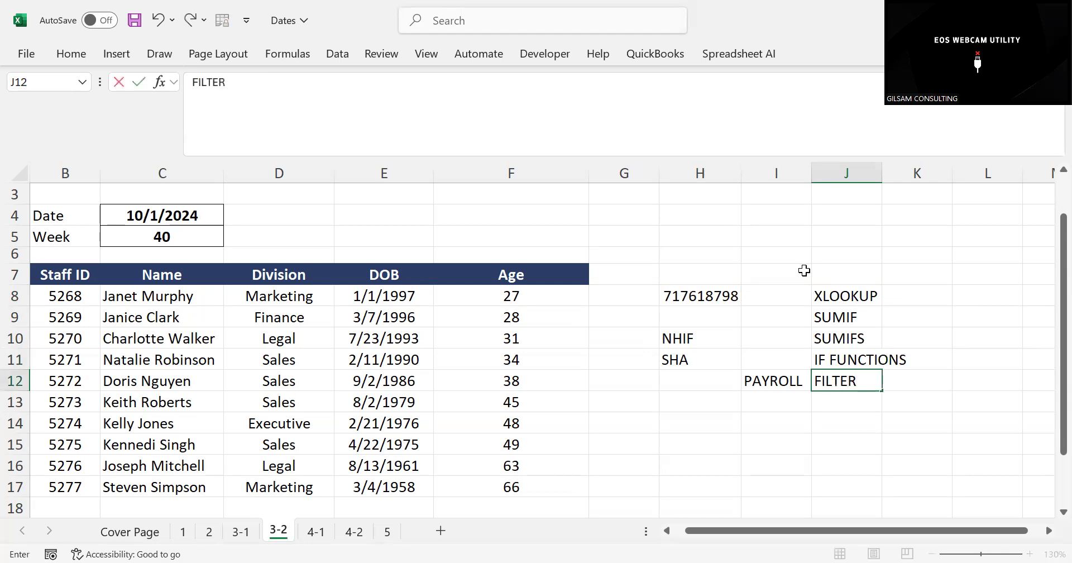
key(Return)
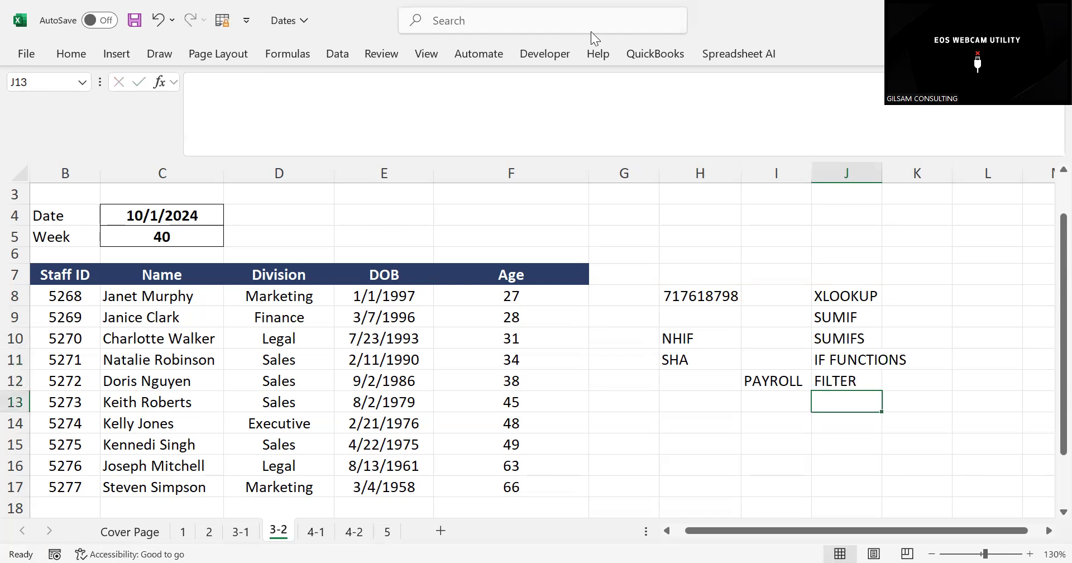
click(846, 311)
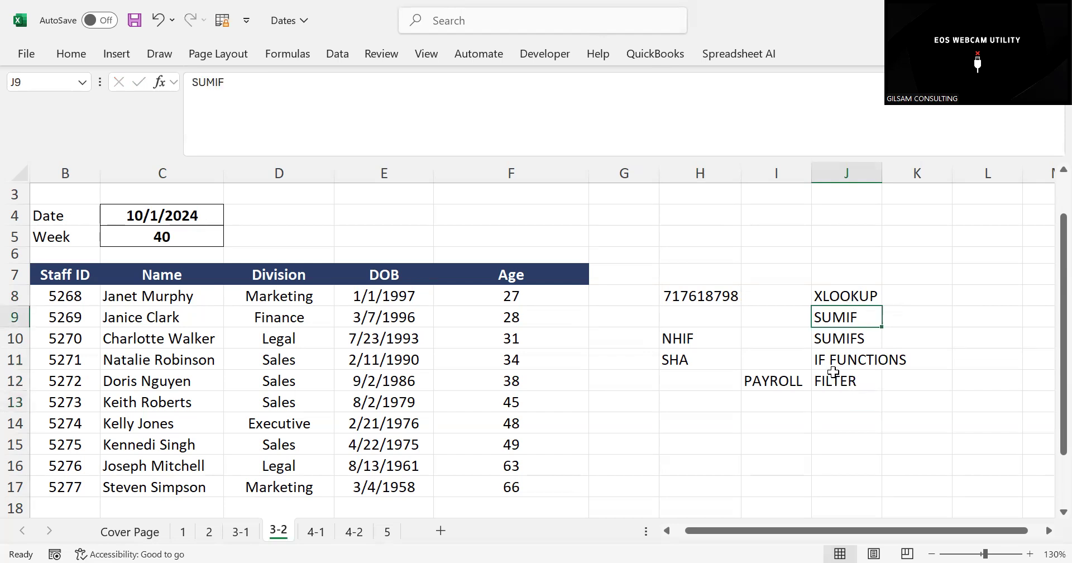
drag(857, 293, 834, 379)
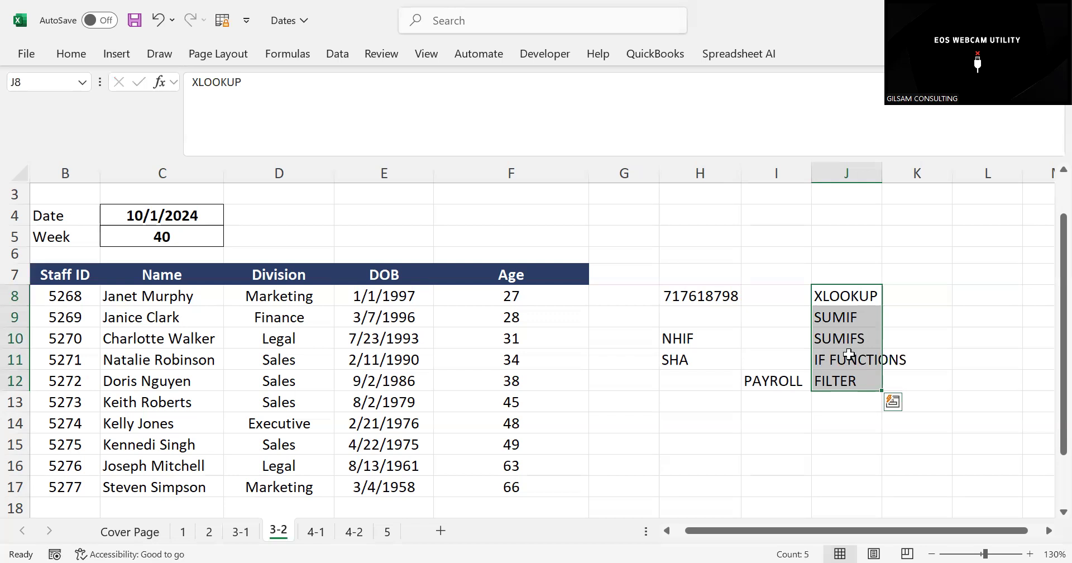
click(709, 405)
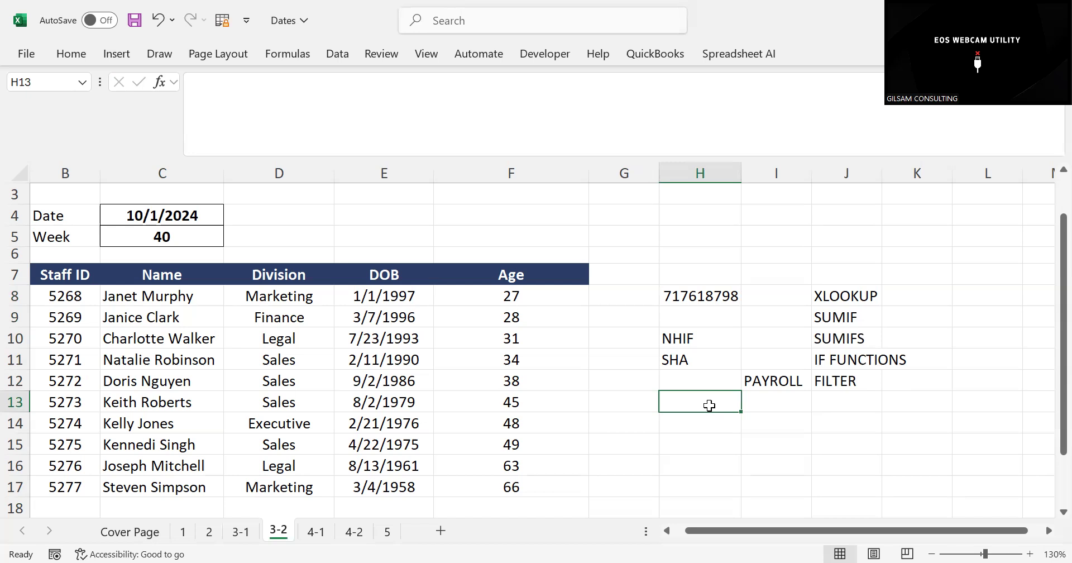
text(JAK)
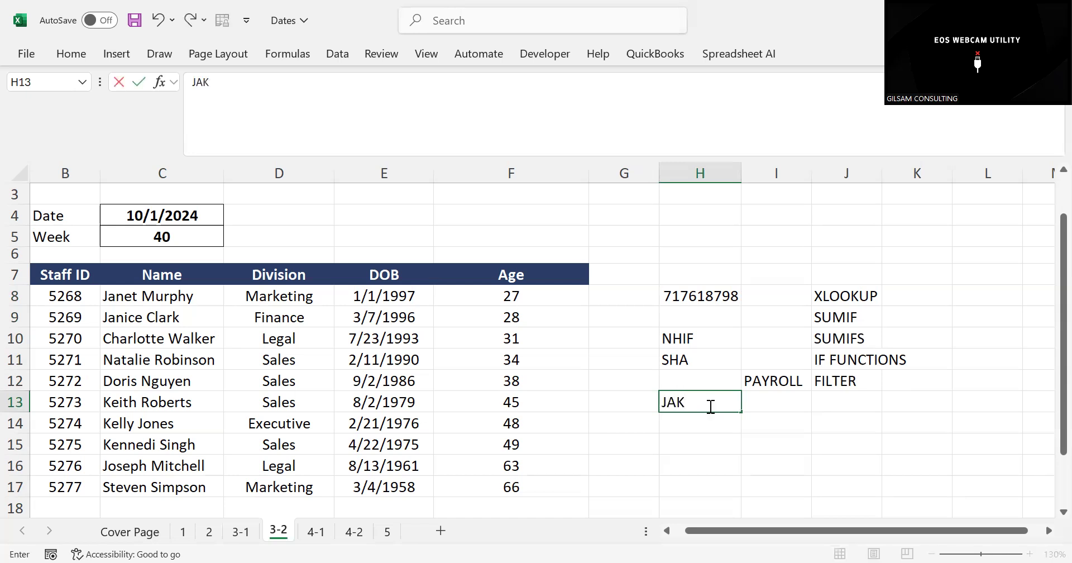
key(BackSpace)
key(BackSpace)
key(BackSpace)
click(617, 319)
Widen column G and enter the heading TEXT in G4
drag(657, 174, 763, 173)
drag(407, 299, 385, 486)
drag(378, 291, 371, 481)
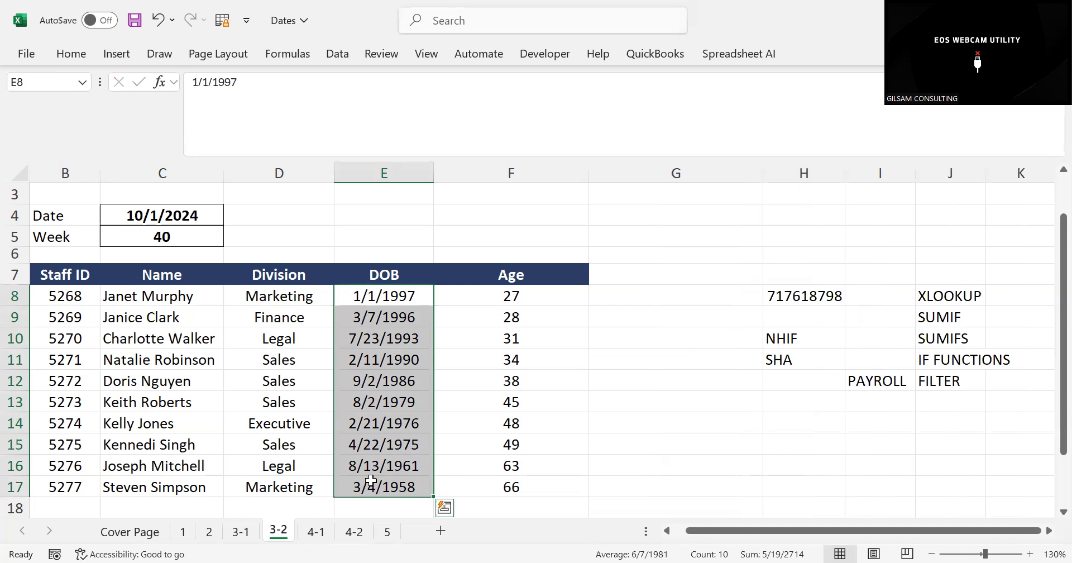
drag(394, 293, 390, 466)
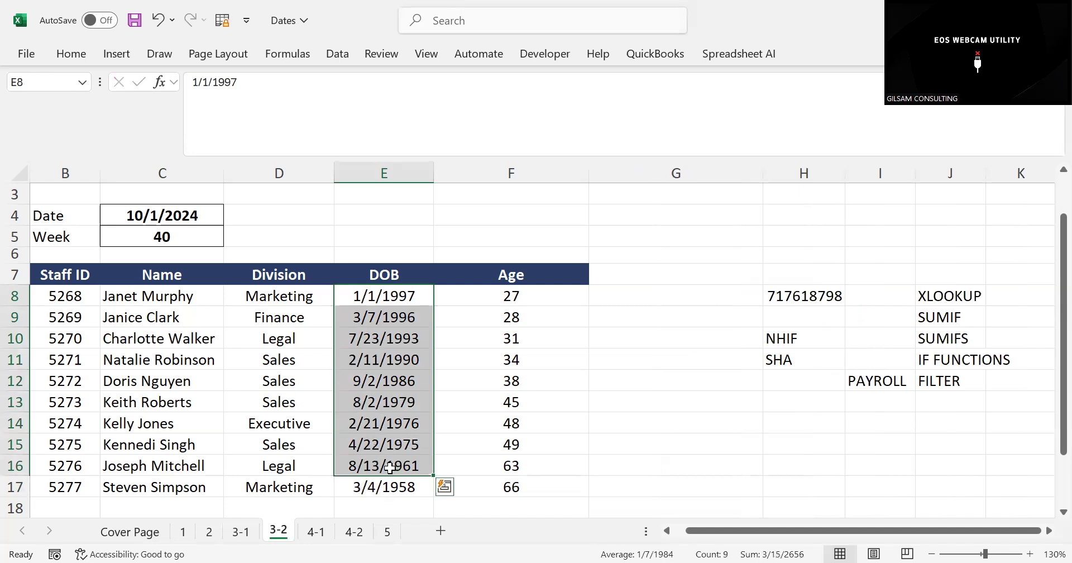
click(643, 216)
double_click(644, 216)
text(TES)
key(BackSpace)
text(XT)
Enter =TEXT(E8,"MMM") in G8 to extract the abbreviated month from the first DOB
click(607, 288)
text(=)
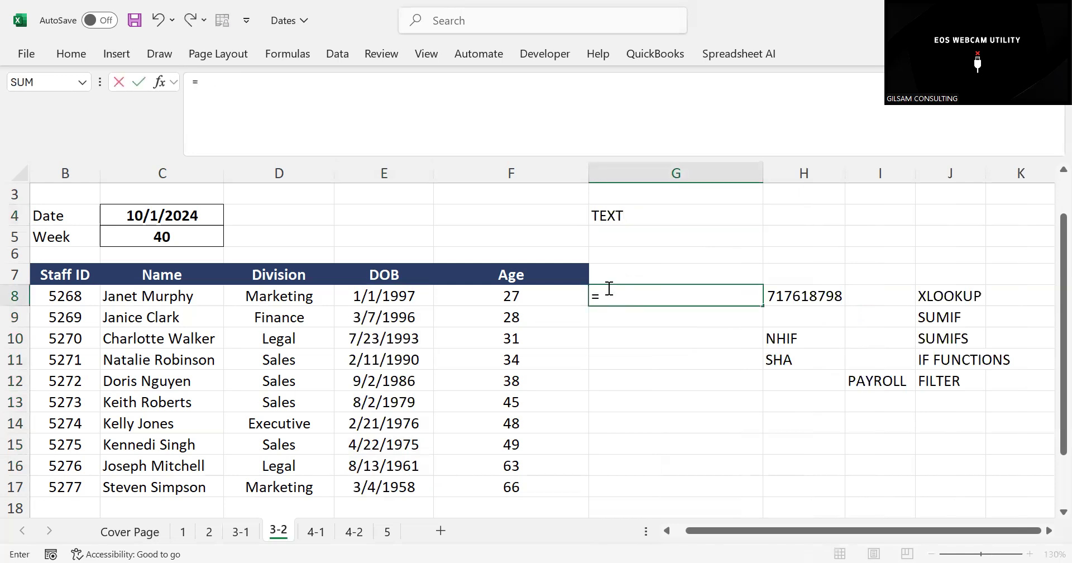
text(TEX)
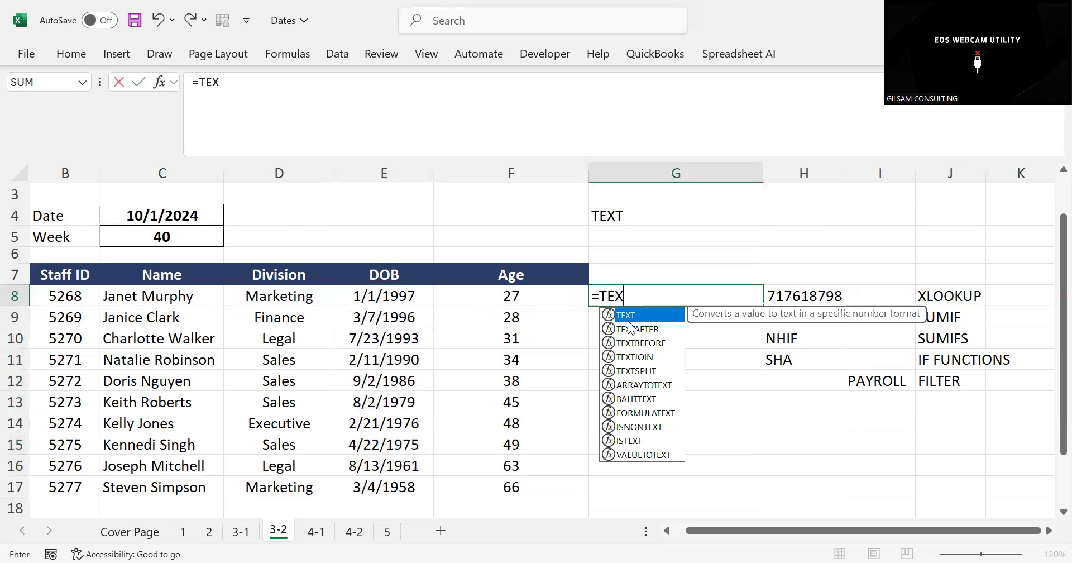
double_click(625, 315)
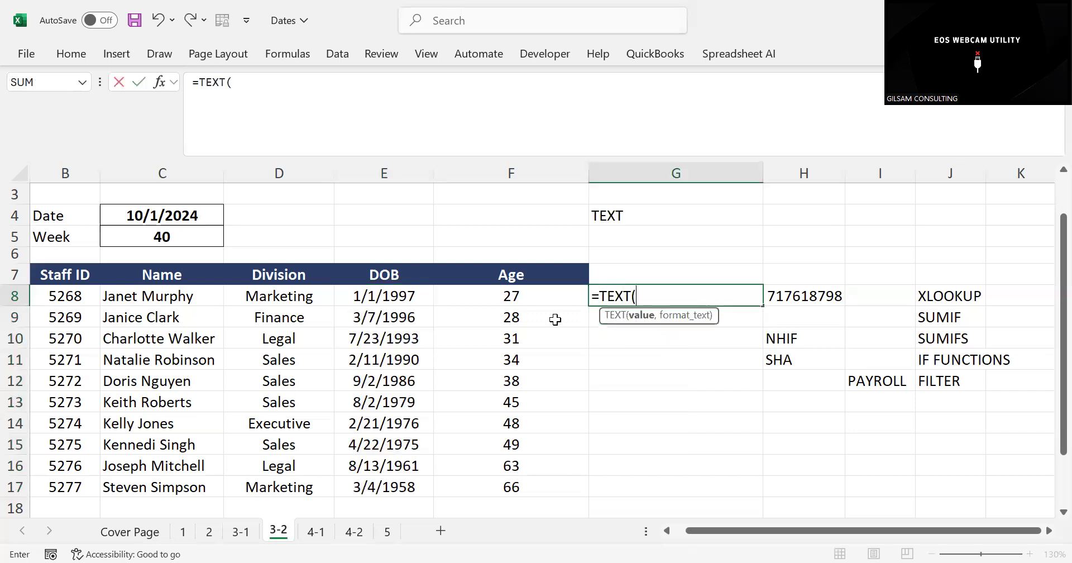
click(378, 296)
text(,)
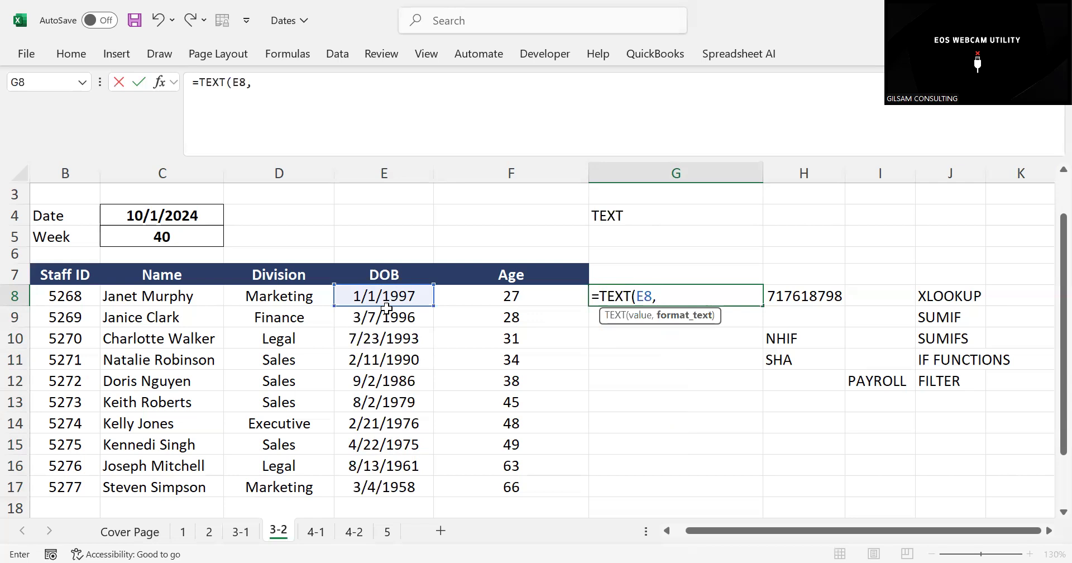
text("MMM"))
key(Return)
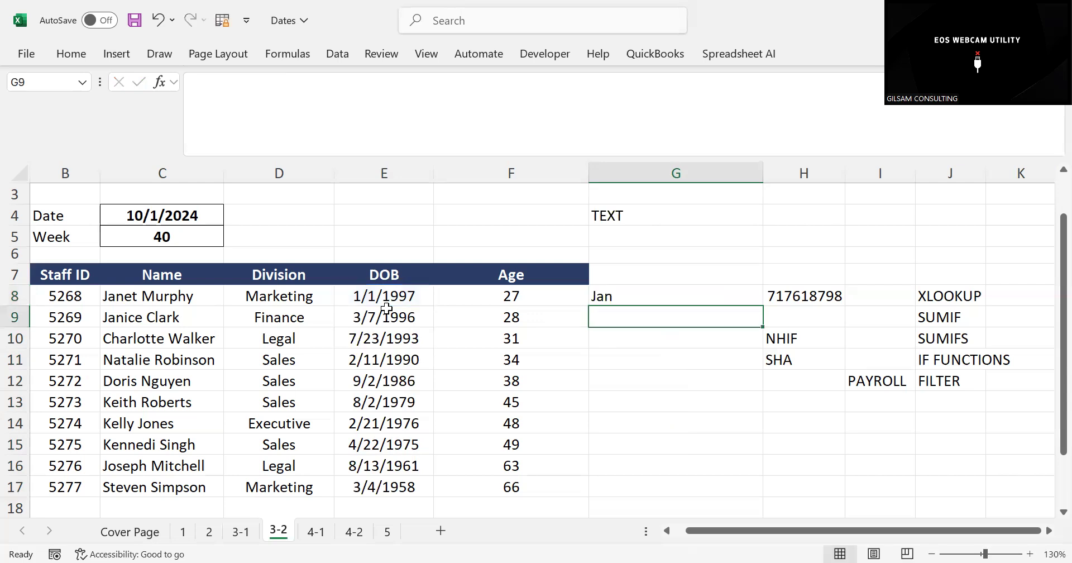
Change the format code in the G8 formula to "MMMM" and fill it down to G17
click(608, 291)
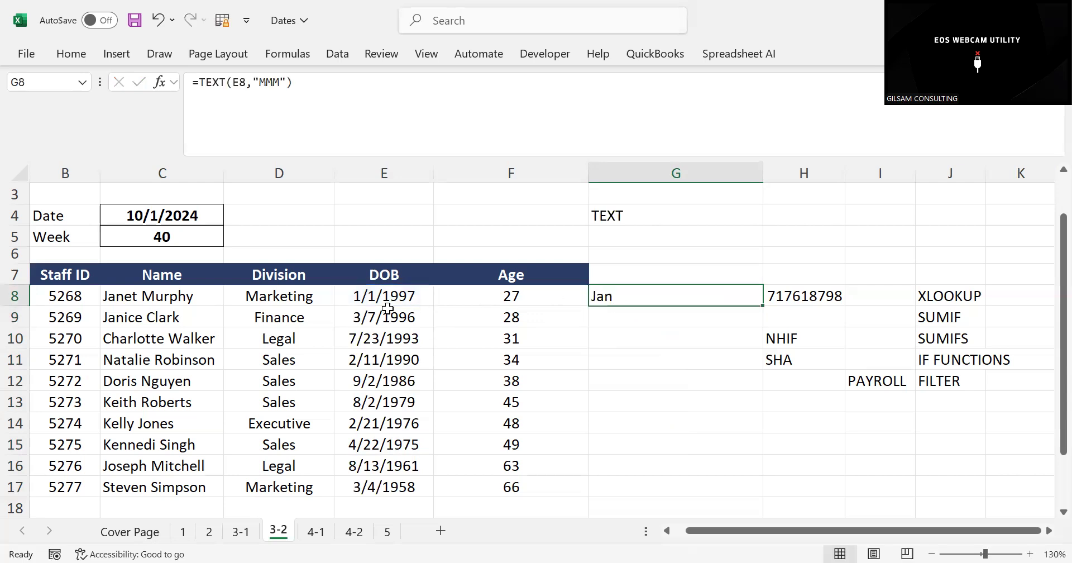
click(359, 301)
click(627, 295)
click(281, 83)
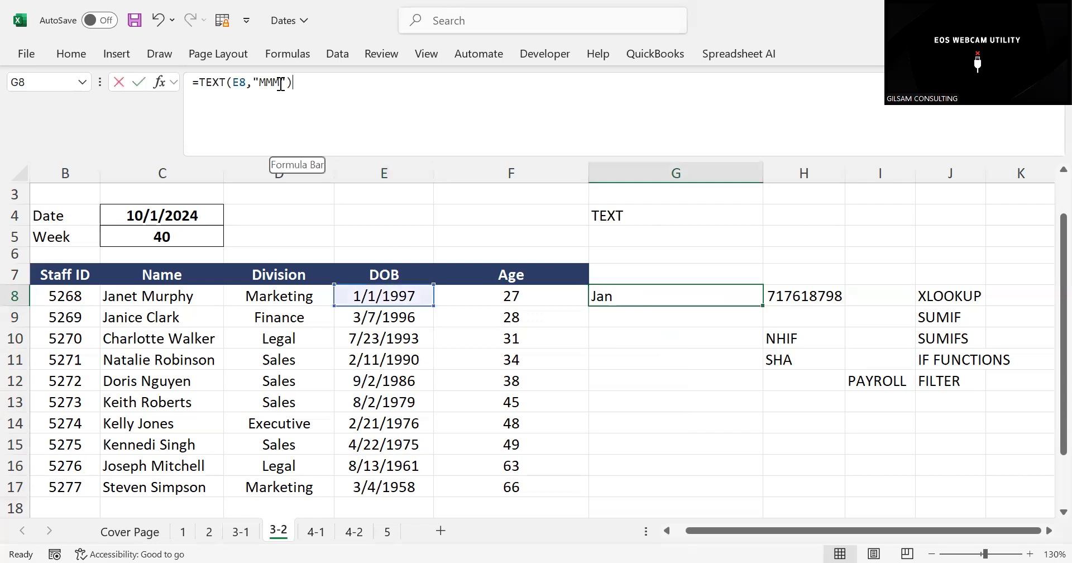
text(M)
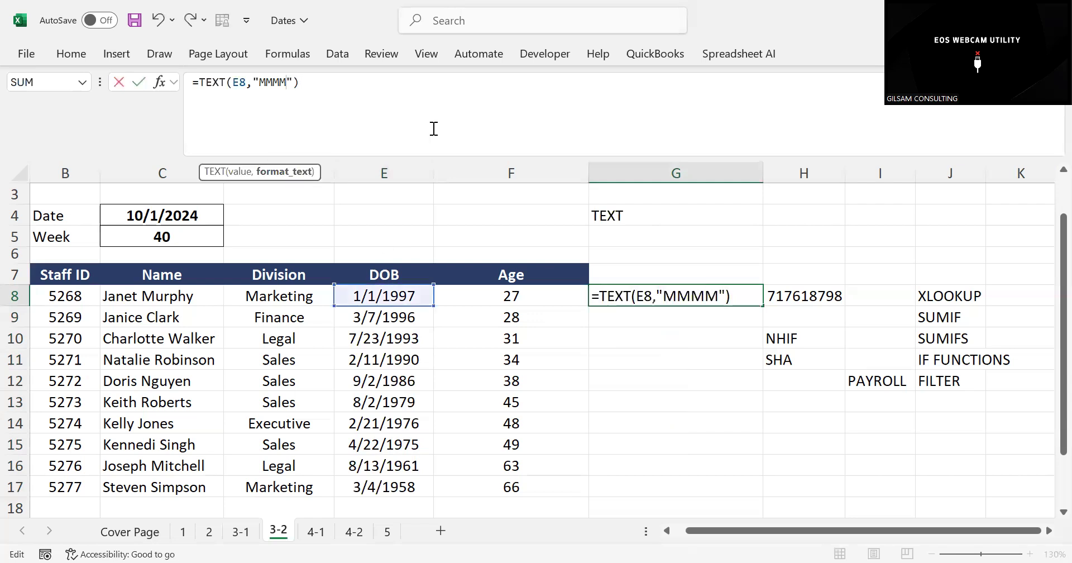
key(Return)
click(619, 300)
drag(762, 306, 705, 504)
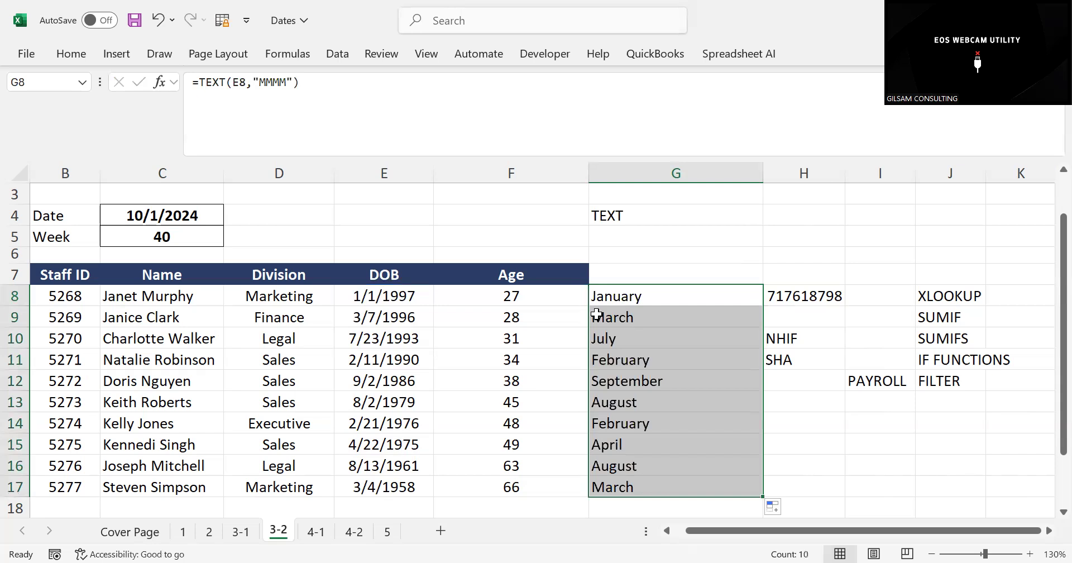
click(384, 304)
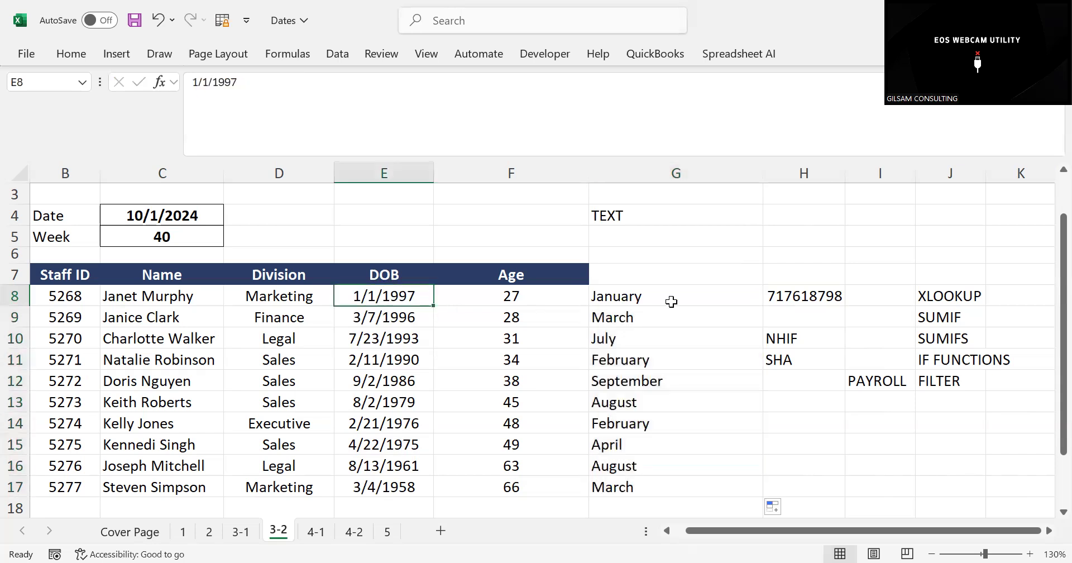
click(670, 302)
click(402, 313)
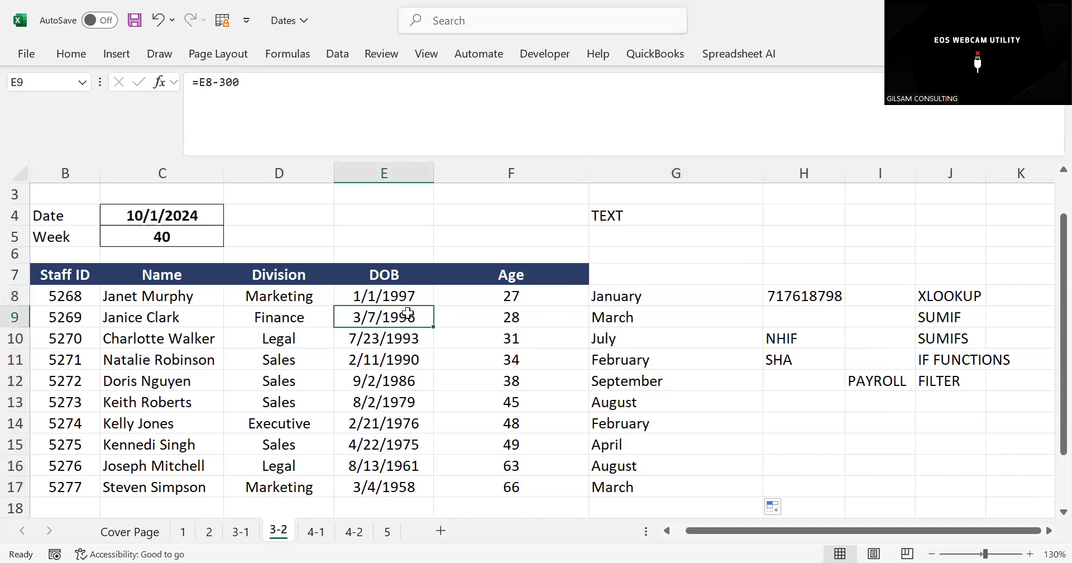
click(641, 311)
drag(627, 297, 626, 481)
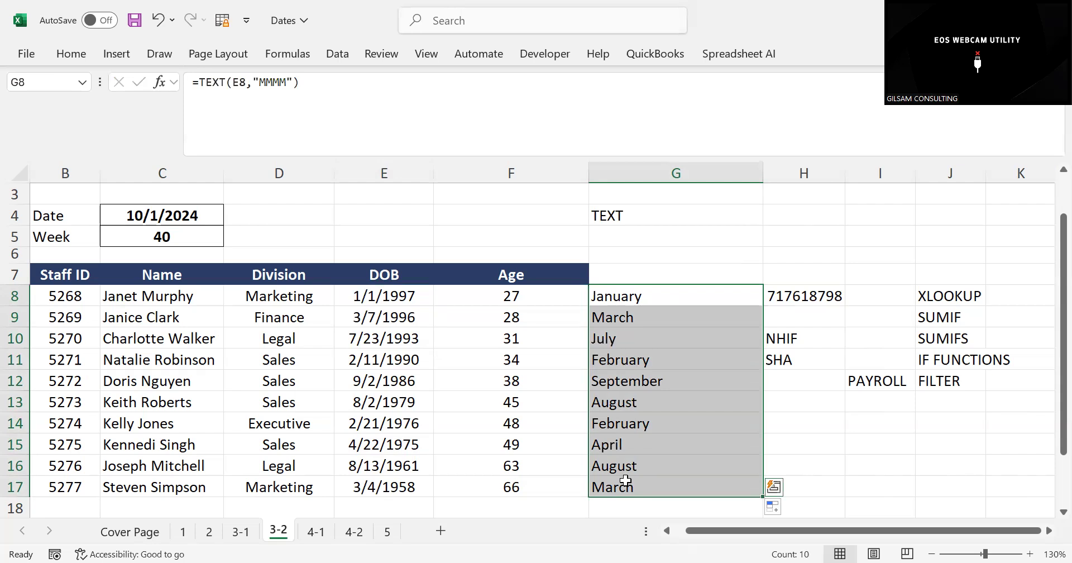
Change the format code in the G8 formula to "DDD" for the weekday and fill it down to G17
click(626, 297)
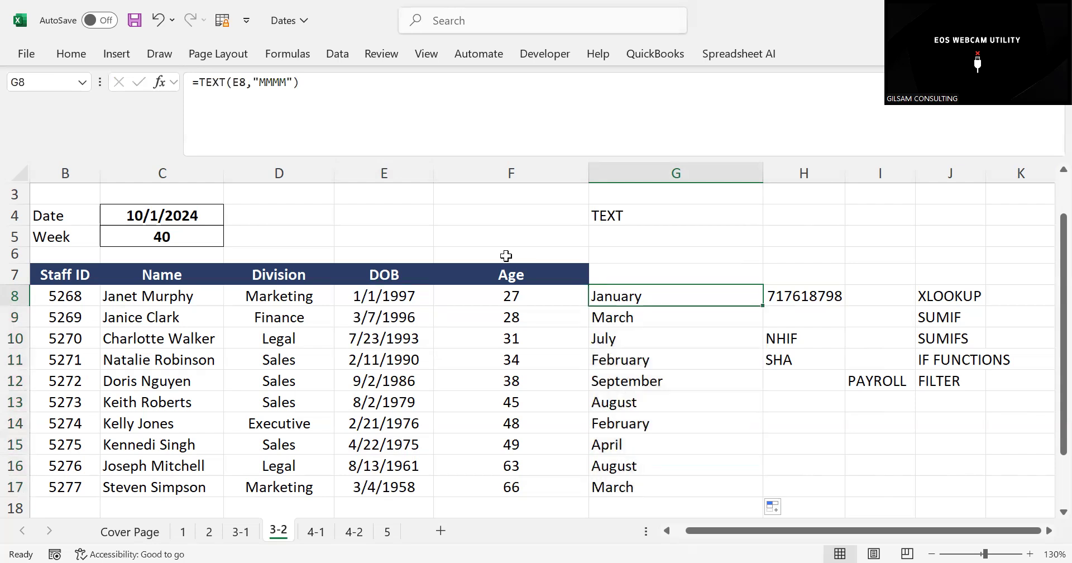
click(285, 84)
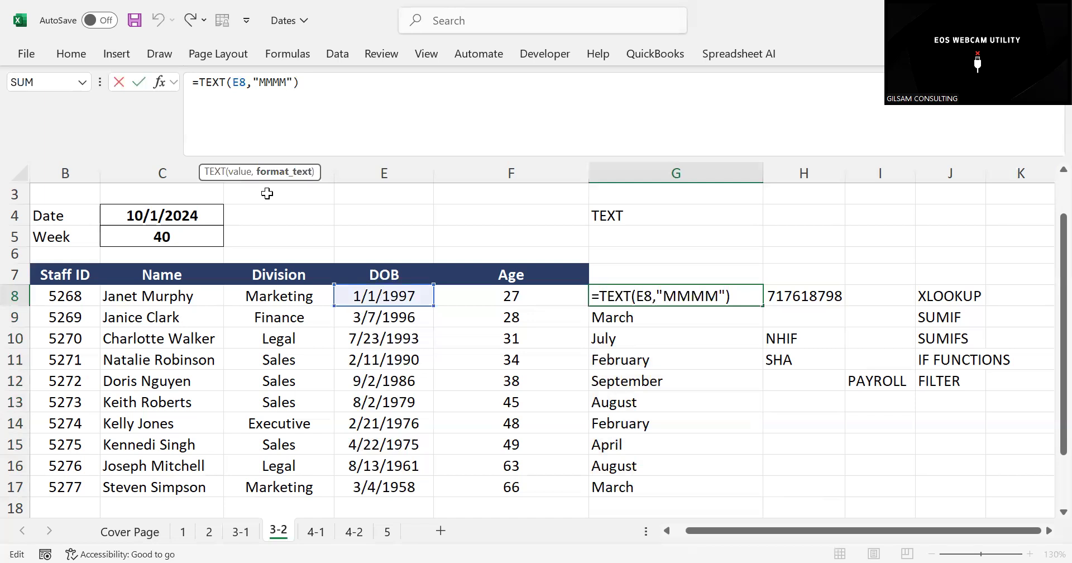
key(BackSpace)
key(BackSpace)
key(BackSpace)
key(BackSpace)
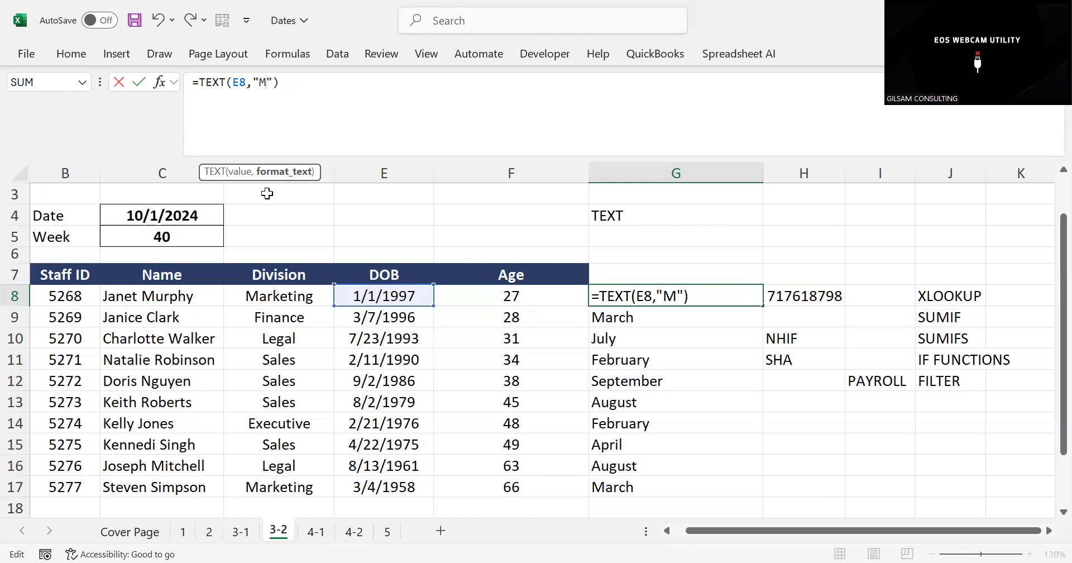
text(DDD)
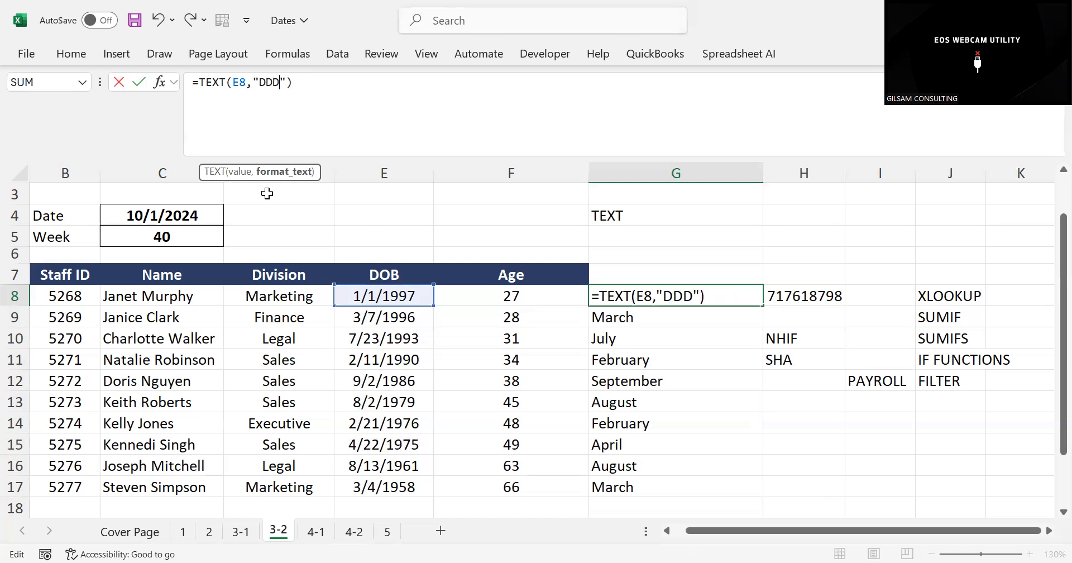
key(Return)
click(617, 286)
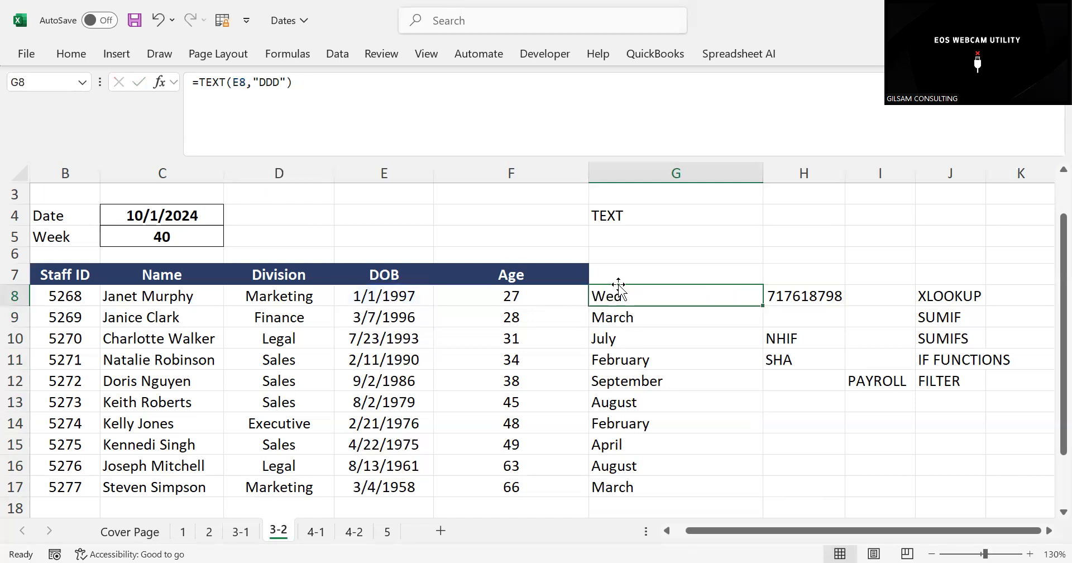
drag(764, 309, 710, 489)
click(600, 319)
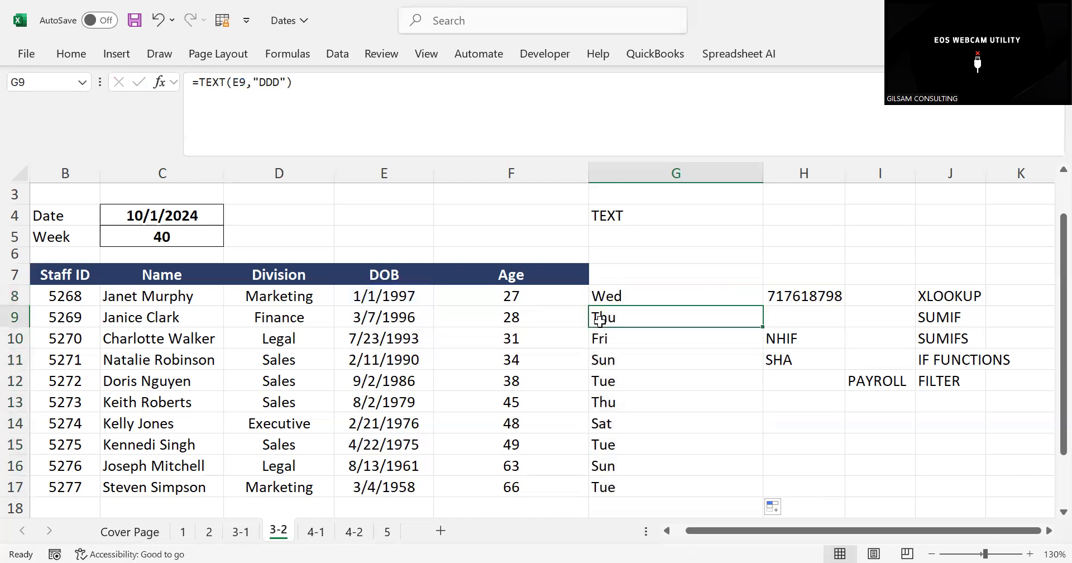
key(Down)
key(Down)
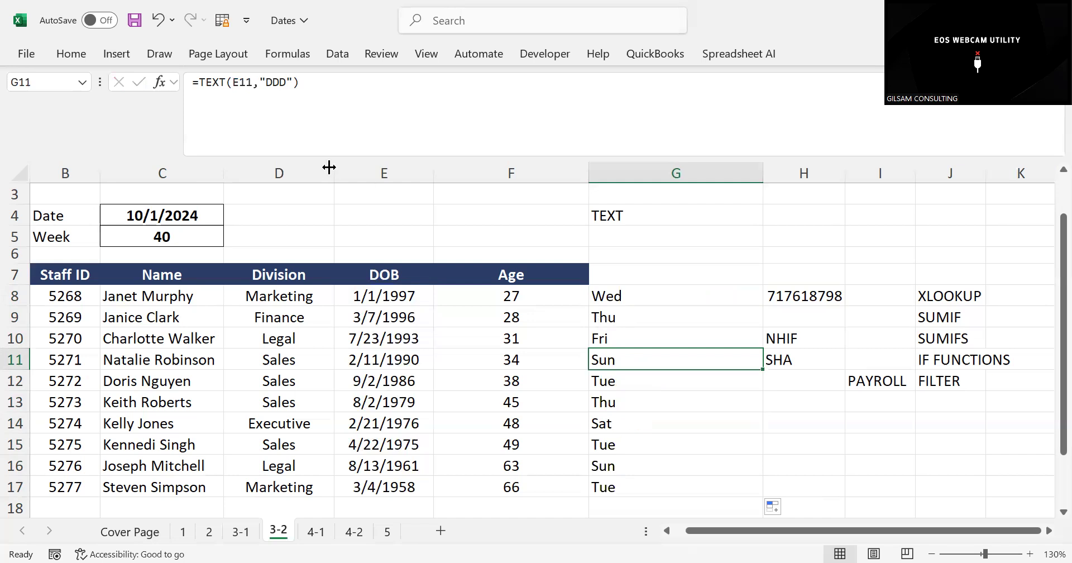
click(812, 294)
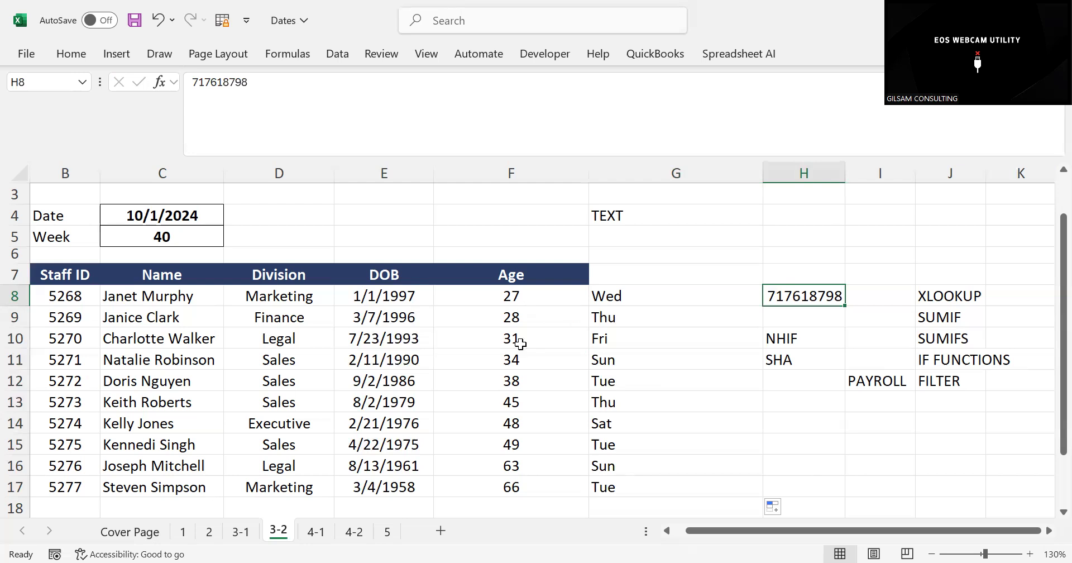
click(650, 372)
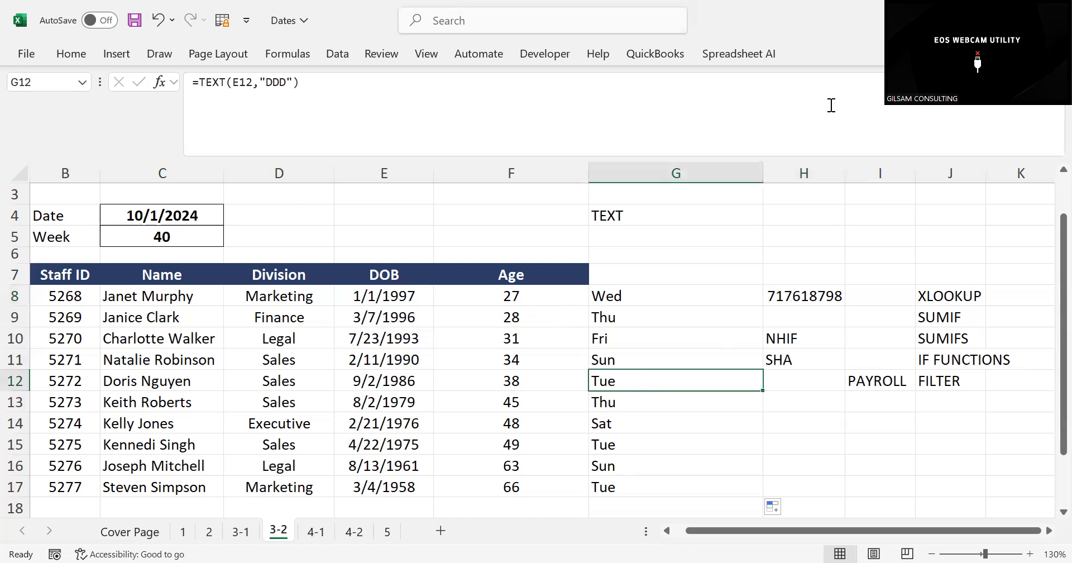